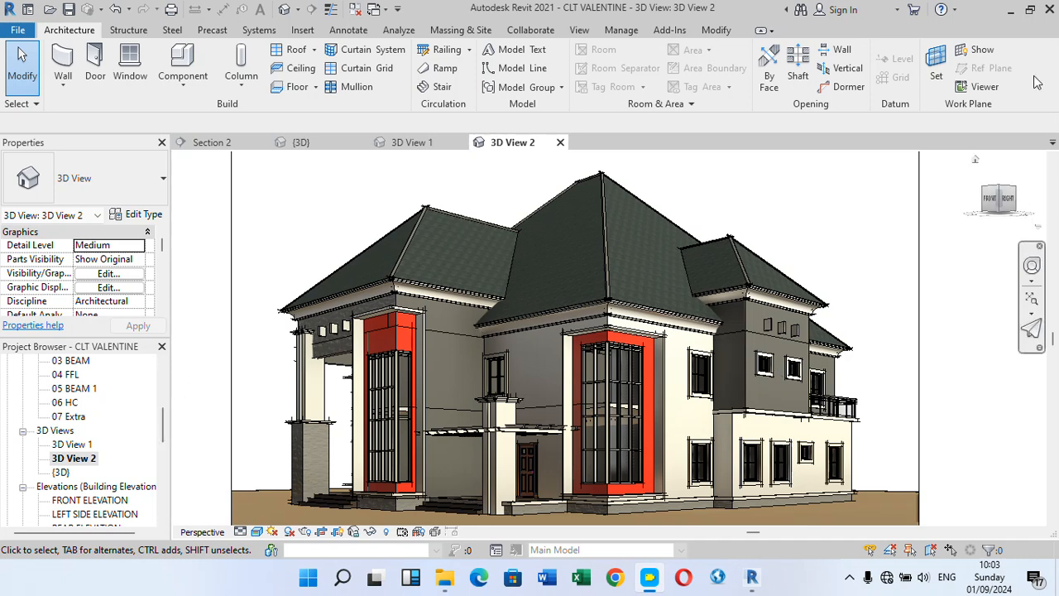
Step: Switch to File Explorer and open Screenshot (491) from the Screenshots folder
left_click(1011, 9)
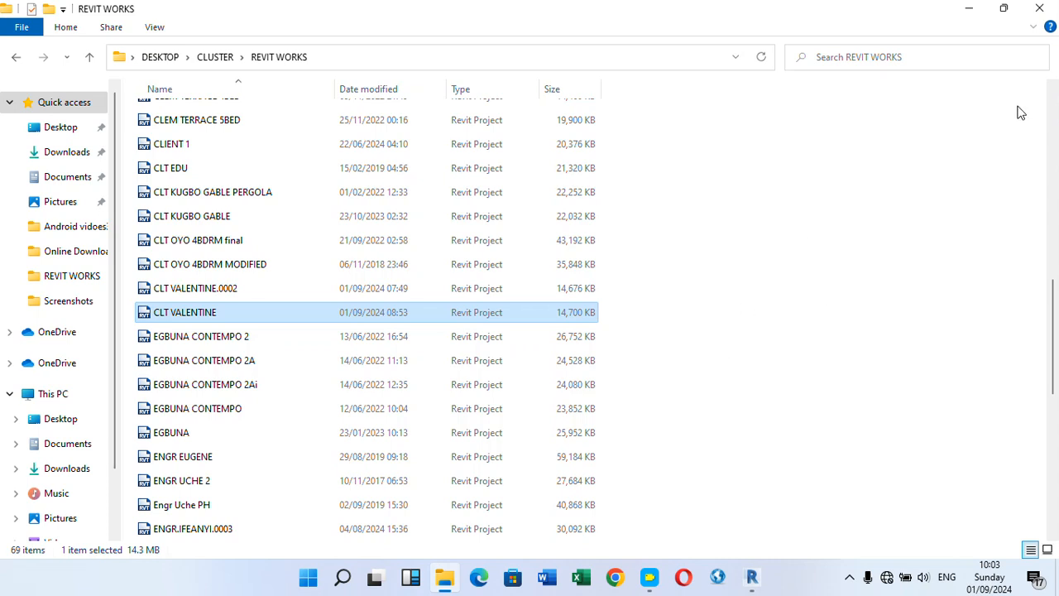
left_click(969, 10)
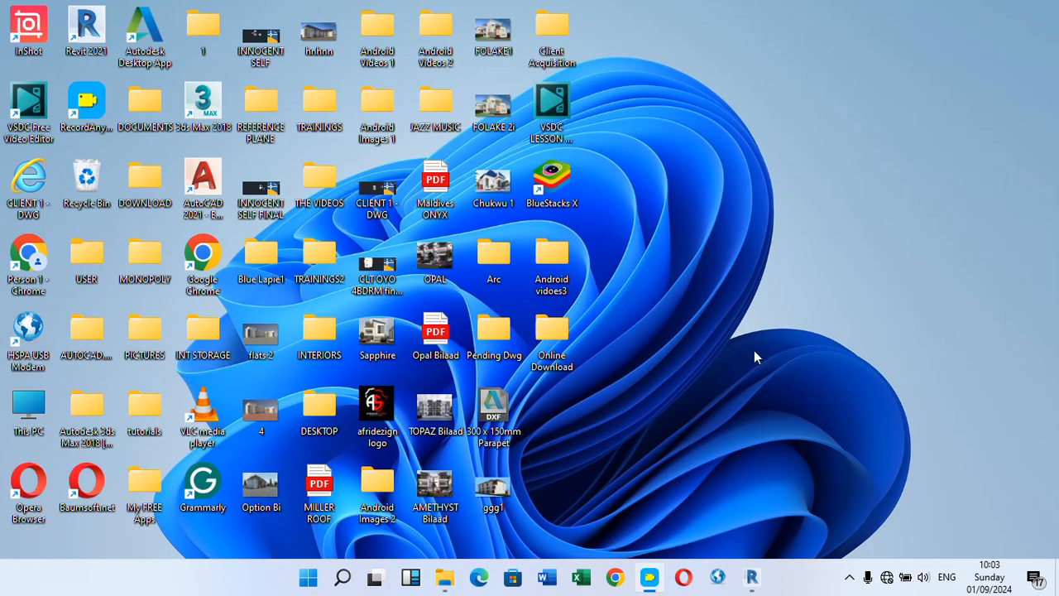
left_click(444, 579)
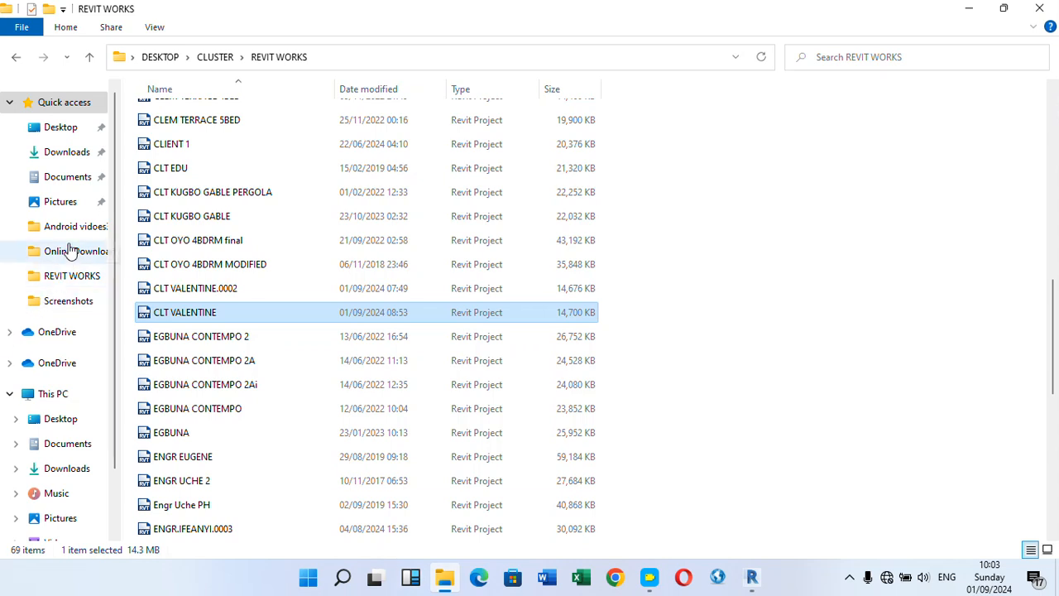
left_click(83, 303)
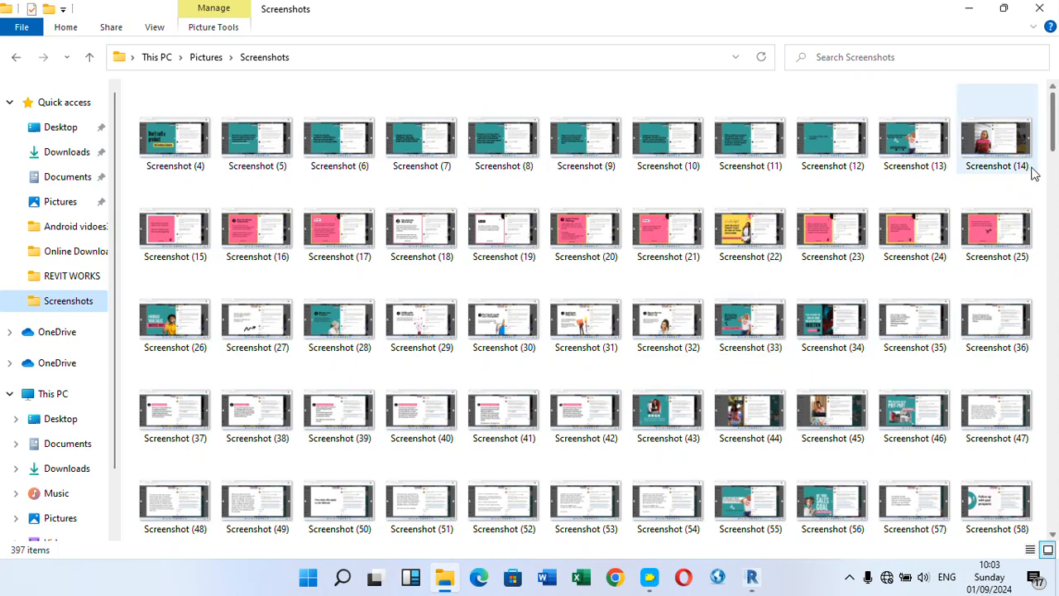
left_click_drag(1053, 137, 1056, 513)
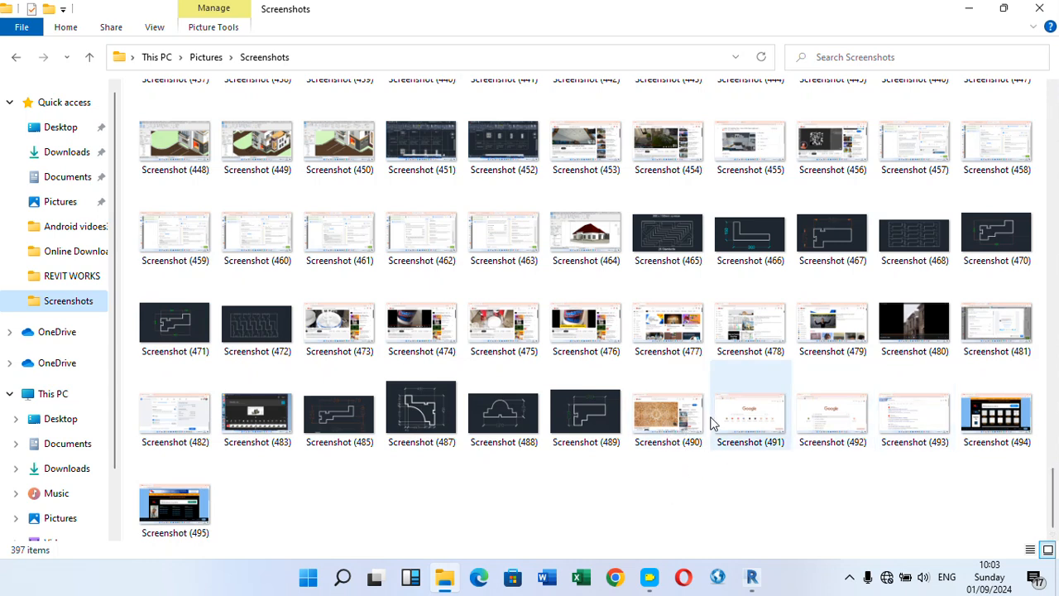
left_click(742, 421)
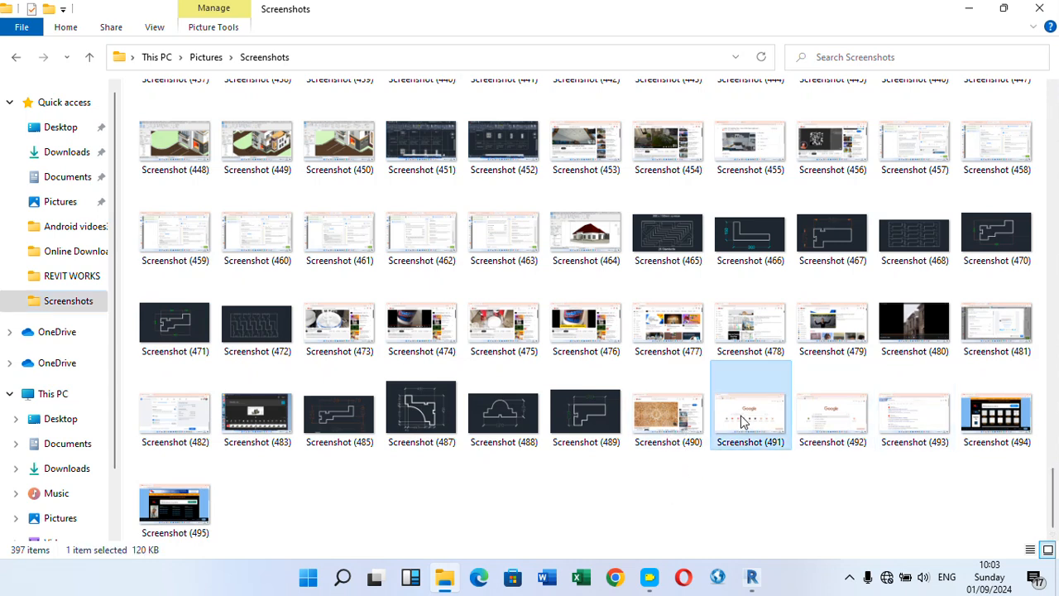
double_click(742, 420)
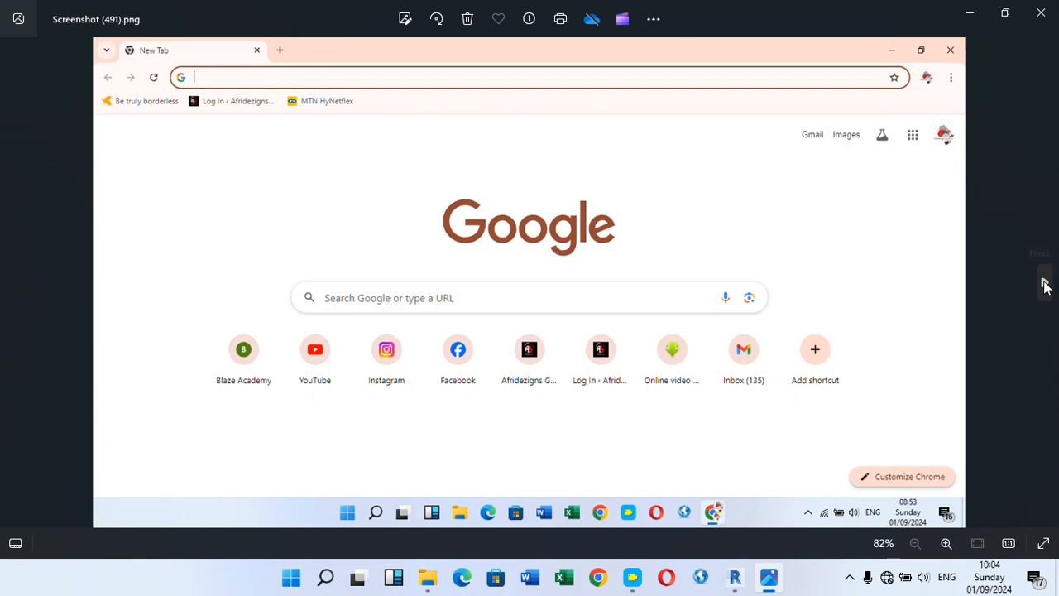
Step: View the following screenshots through Screenshot (494) to examine how to find free hatch patterns on CADhatch.com
left_click(1045, 284)
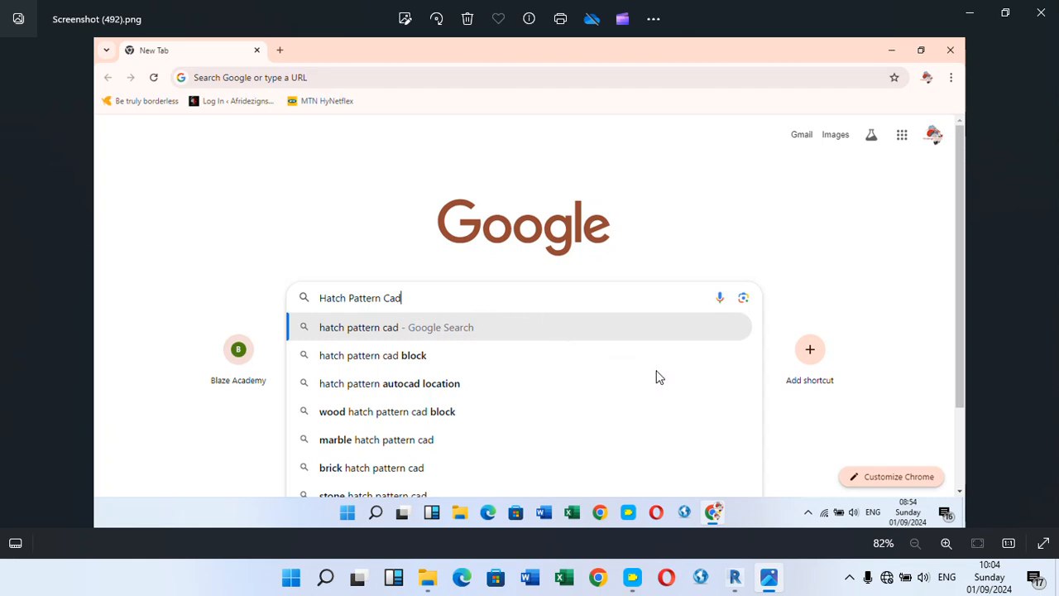
left_click(1044, 282)
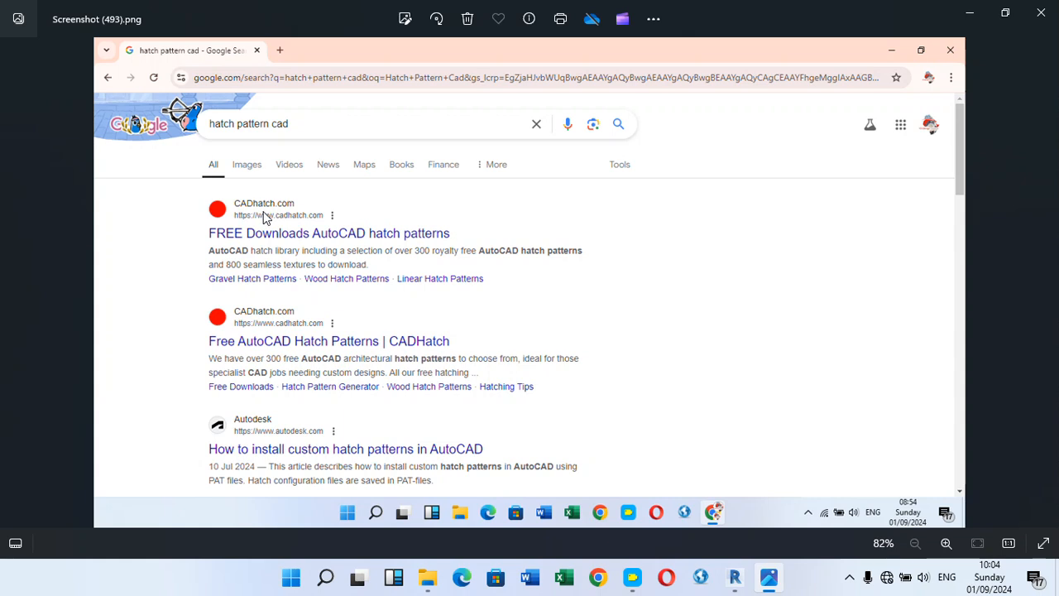
left_click(1045, 285)
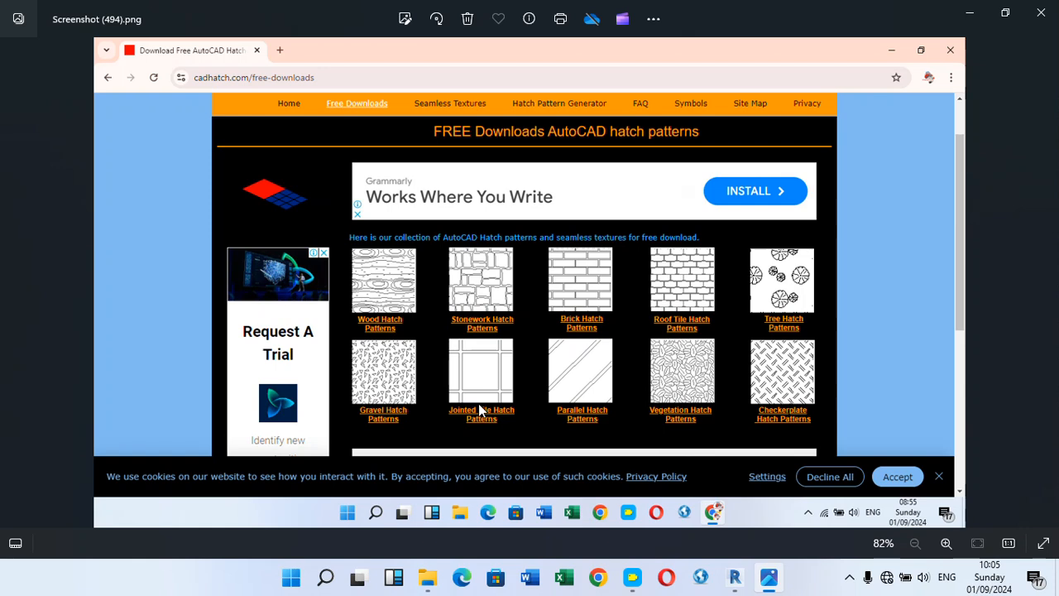
Step: Switch back to Revit and open the 02 GFL floor plan around the Room below the Ante Room
left_click(735, 585)
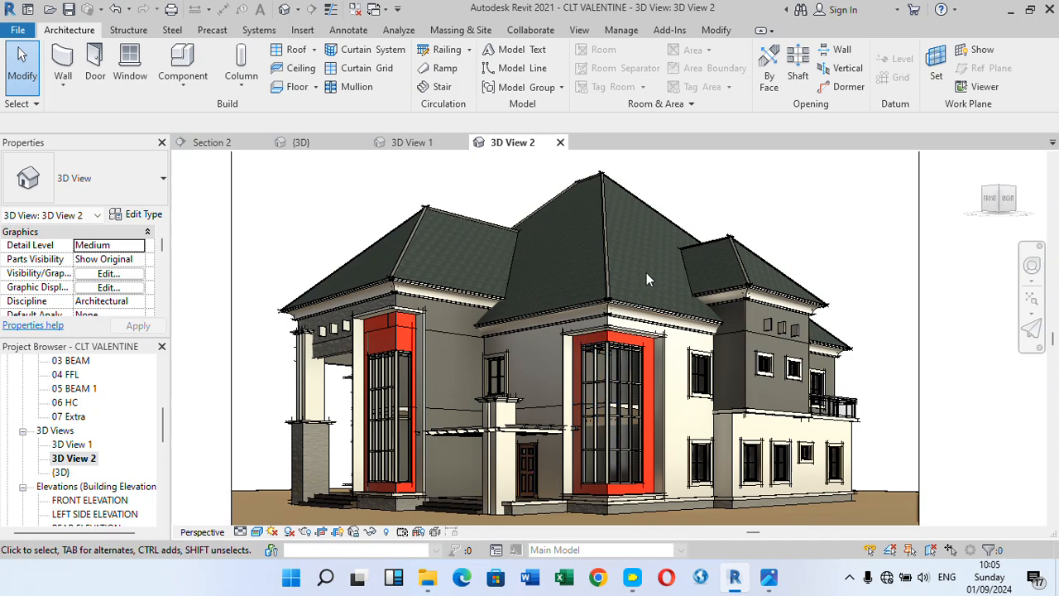
scroll(663, 335, "up", 1)
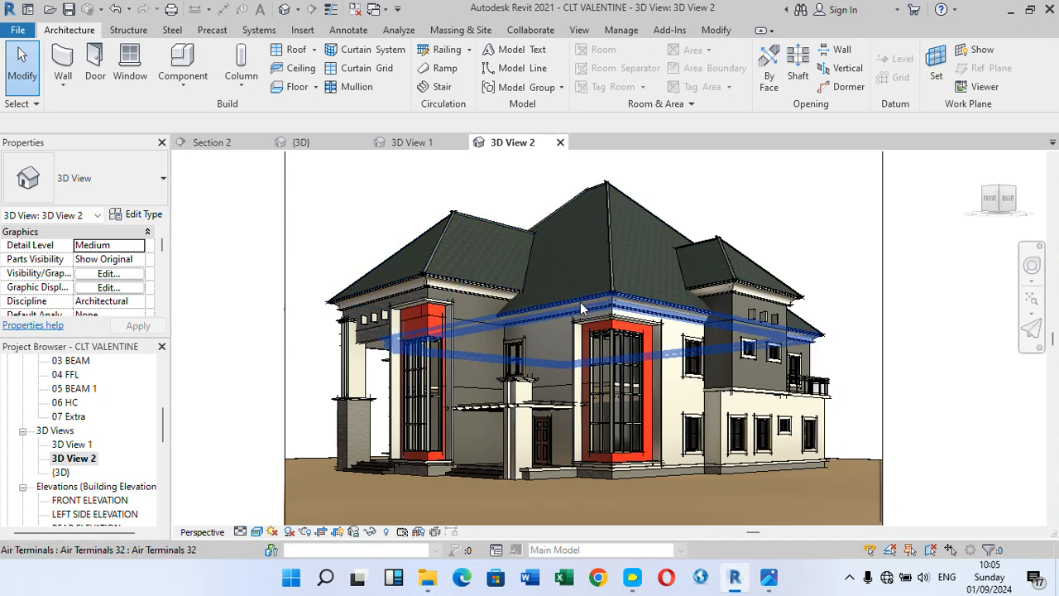
scroll(534, 307, "down", 2)
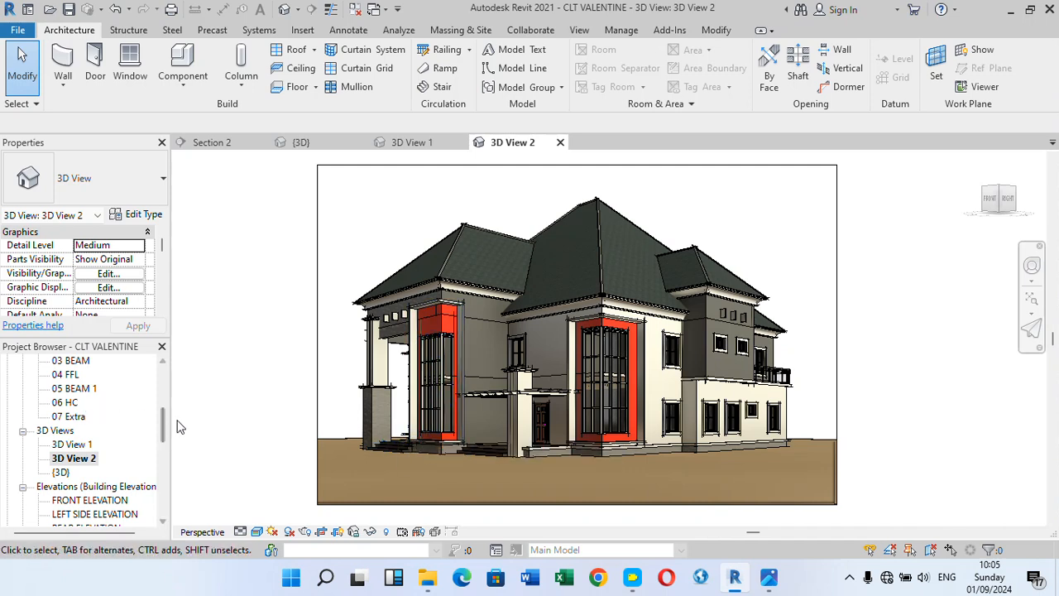
left_click_drag(165, 427, 163, 386)
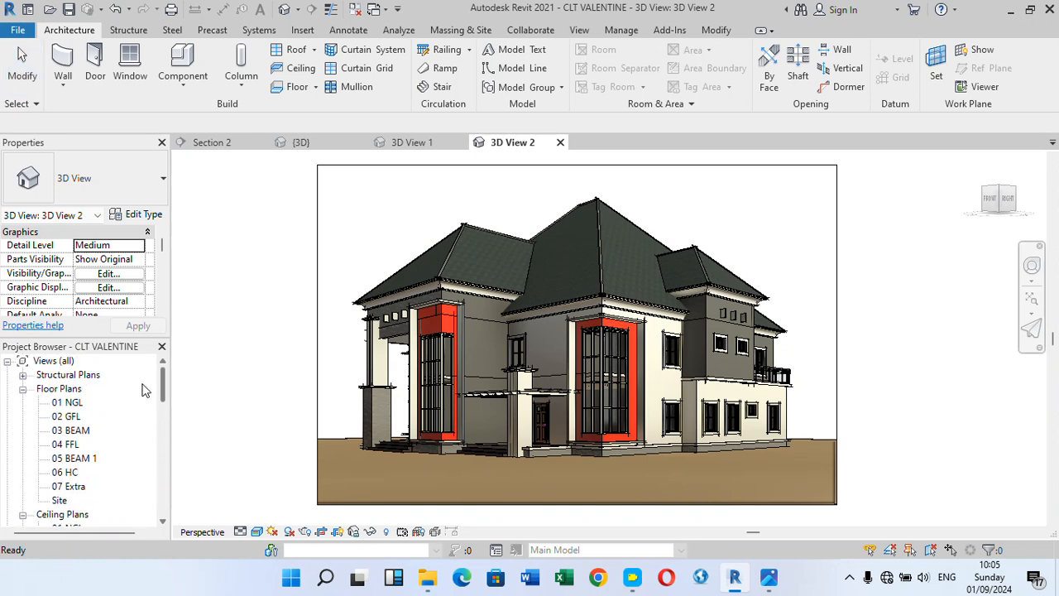
double_click(68, 417)
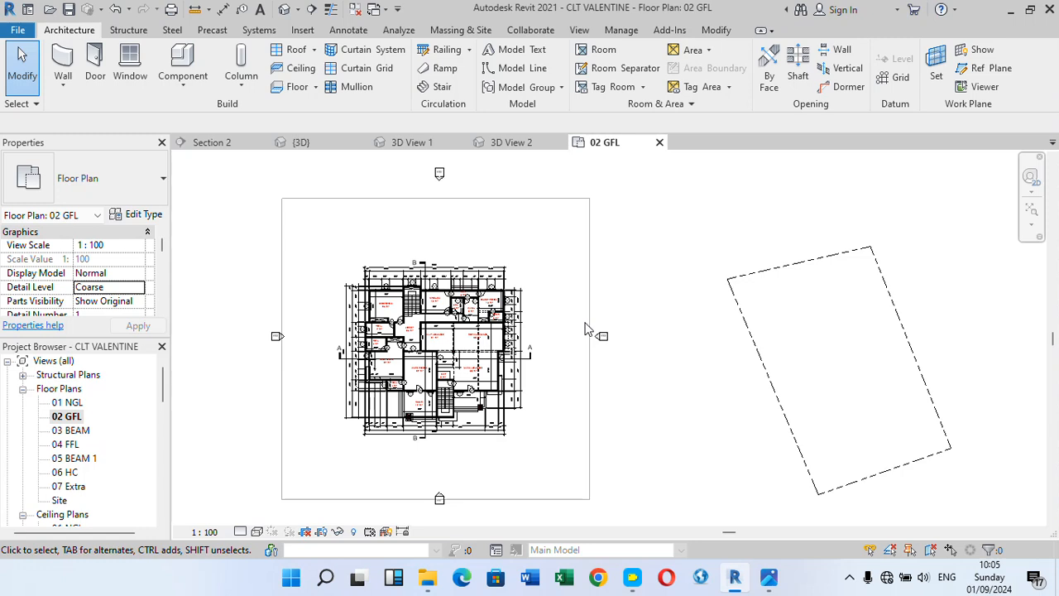
scroll(426, 411, "up", 5)
scroll(426, 411, "up", 2)
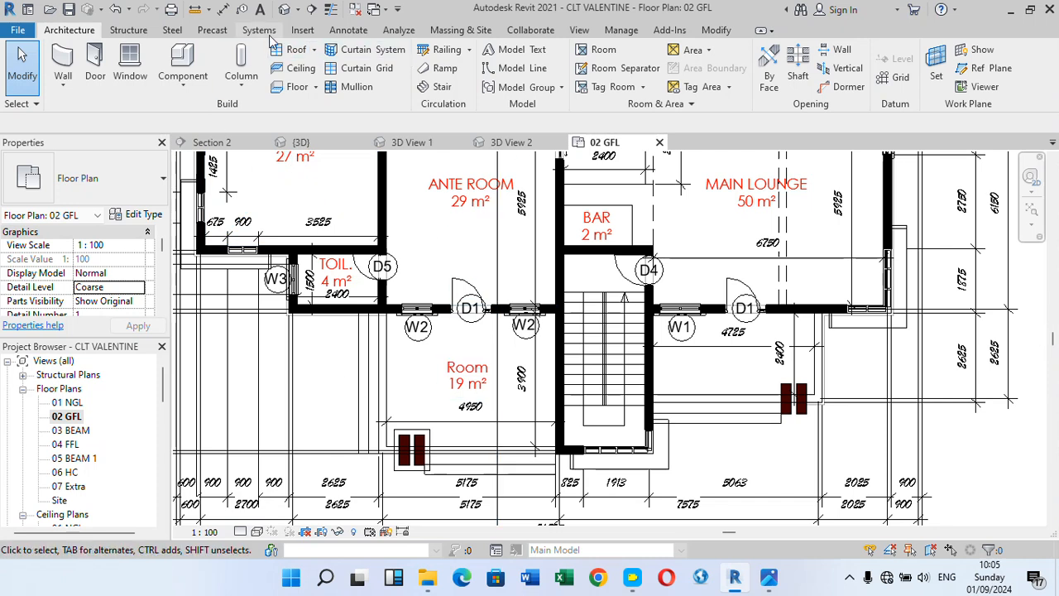
Step: Start a Filled Region and sketch its first boundary line, 4950 mm long, along the wall between the Ante Room and the Room
left_click(359, 33)
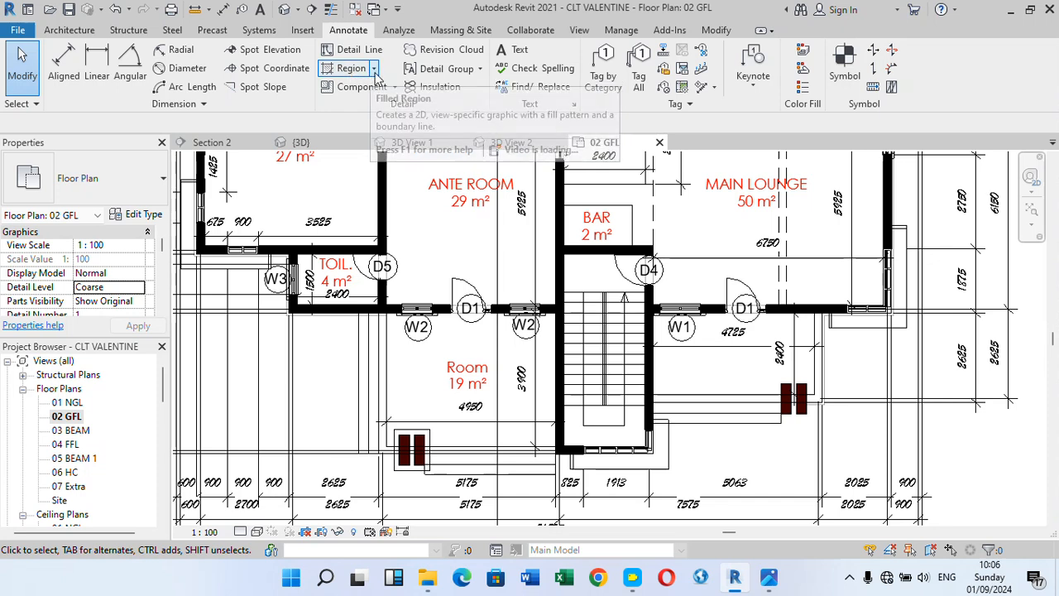
left_click(374, 69)
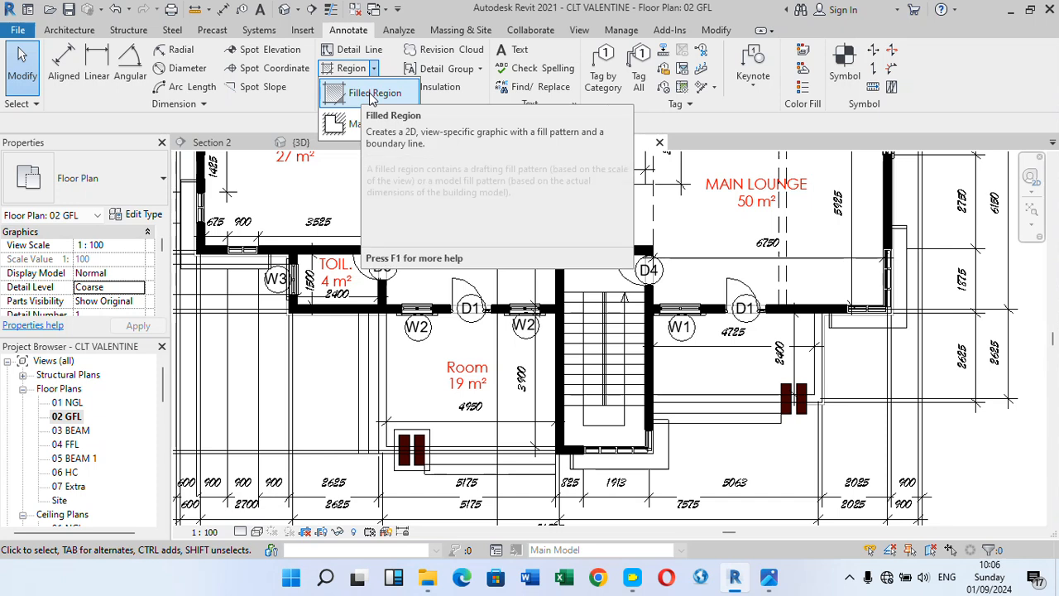
left_click(372, 97)
left_click(625, 424)
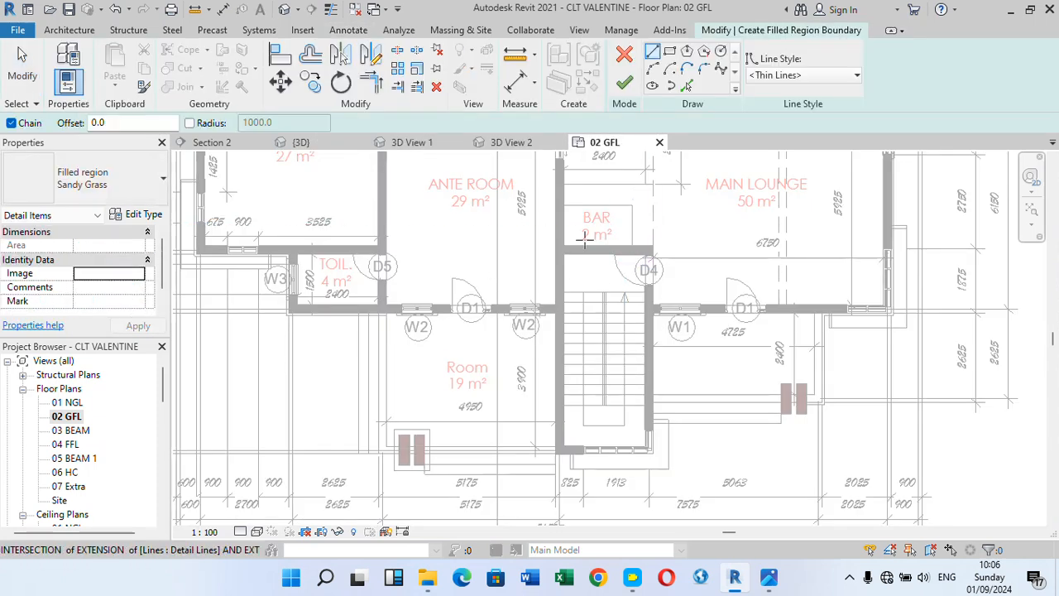
scroll(409, 338, "up", 6)
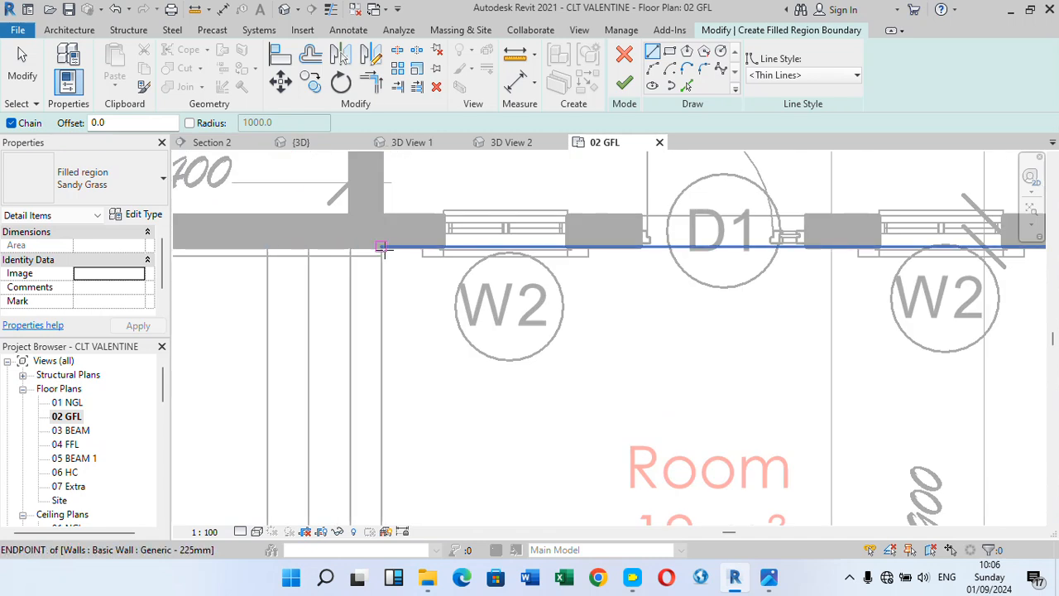
left_click(384, 248)
scroll(645, 280, "down", 3)
scroll(645, 280, "up", 3)
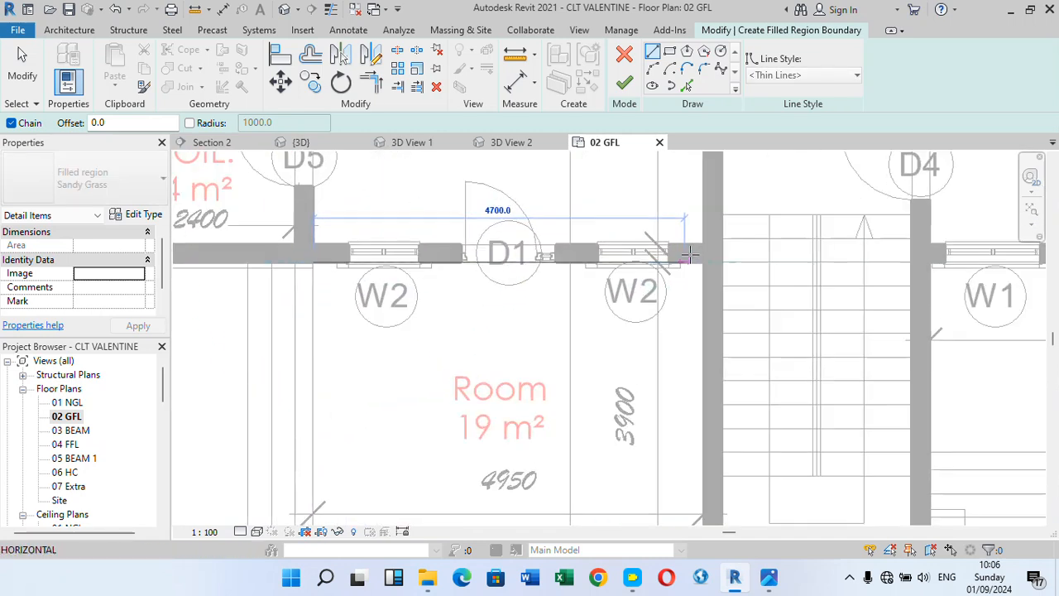
left_click(706, 240)
Step: Complete the rectangular boundary around the Room with 3900 mm sides and finish the filled region
scroll(694, 278, "down", 3)
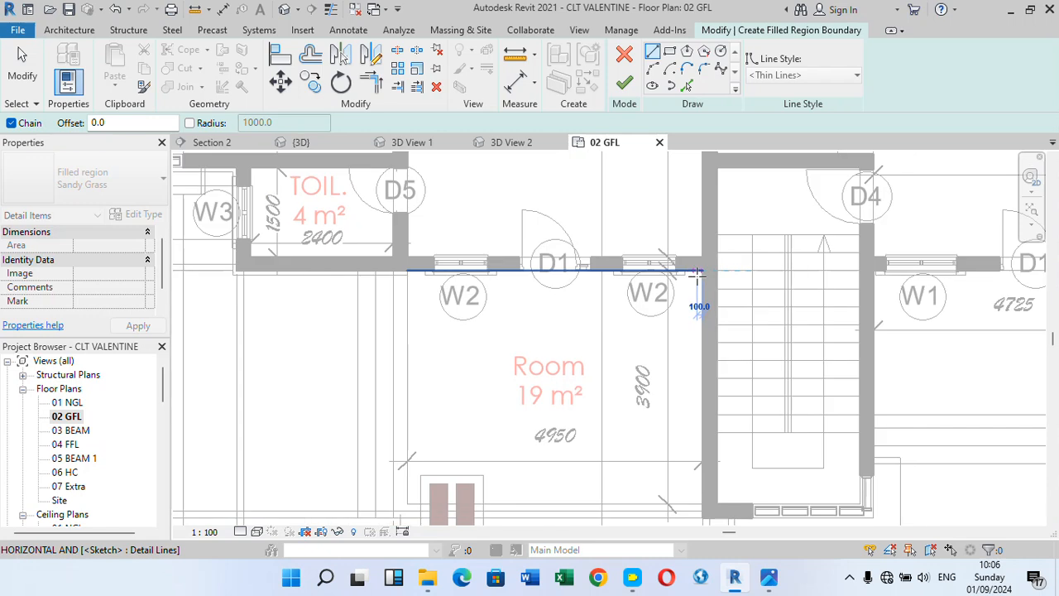
scroll(724, 463, "up", 4)
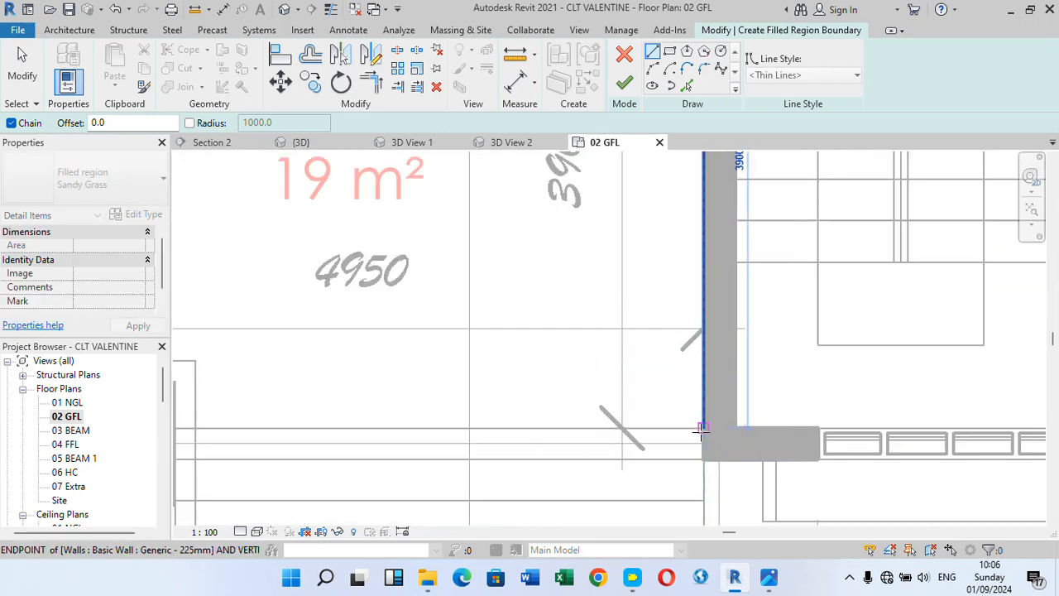
left_click(703, 442)
scroll(703, 439, "down", 2)
scroll(293, 426, "up", 3)
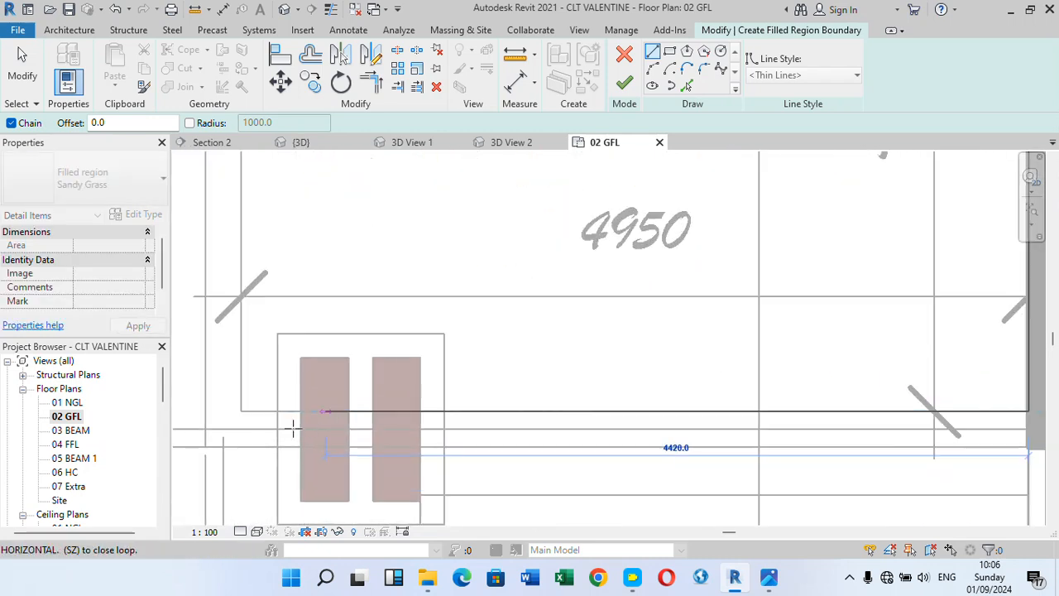
left_click(239, 414)
scroll(392, 417, "down", 2)
scroll(477, 407, "down", 1)
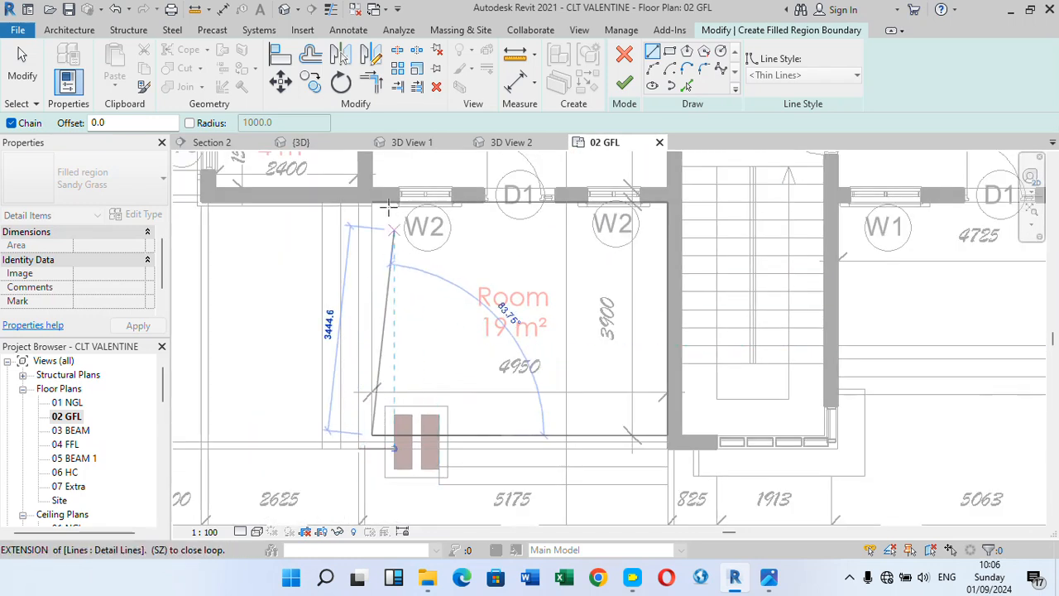
left_click(372, 202)
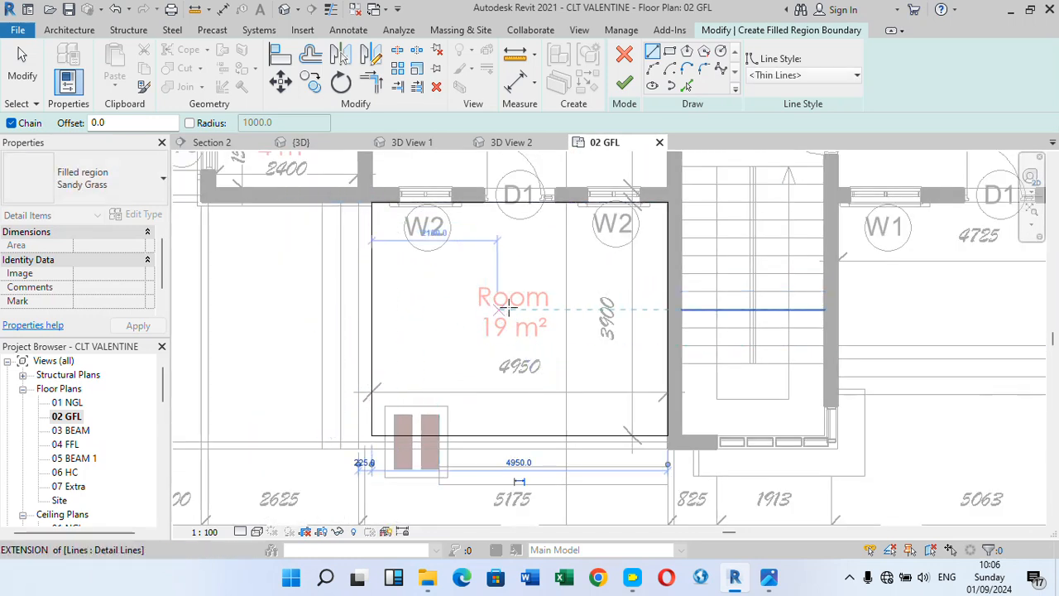
key("Escape")
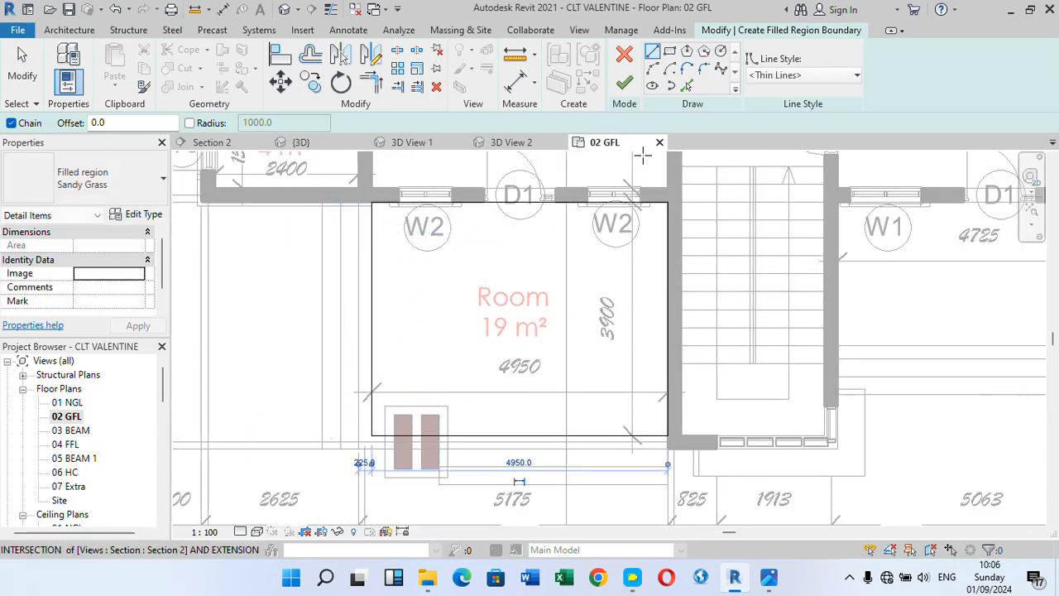
left_click(625, 83)
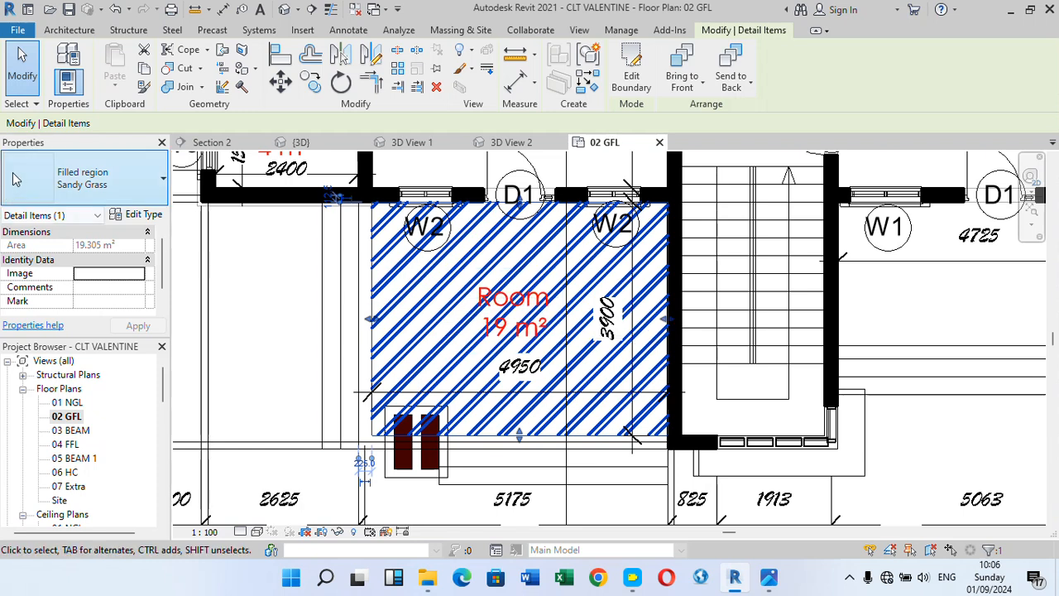
Step: Open the Foreground Fill Pattern choices of the Sandy Grass filled region type and browse the drafting patterns
left_click(143, 216)
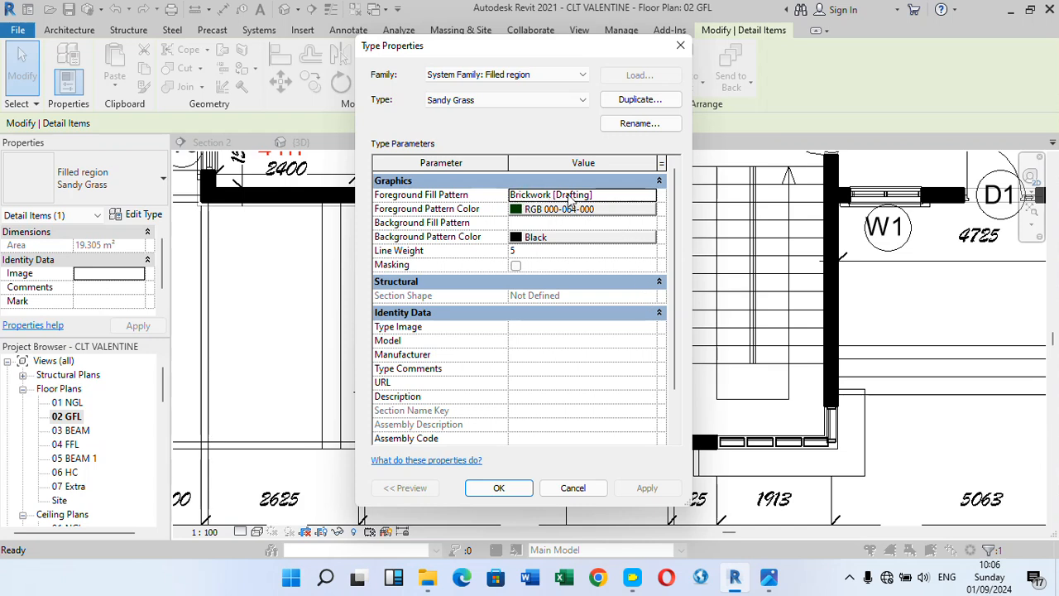
left_click(613, 203)
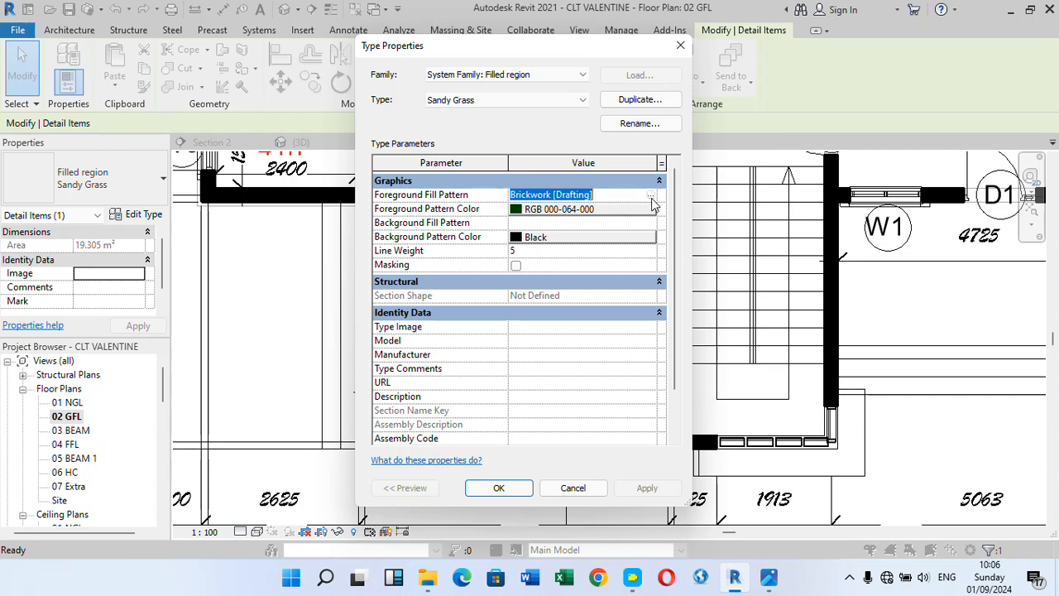
left_click(652, 195)
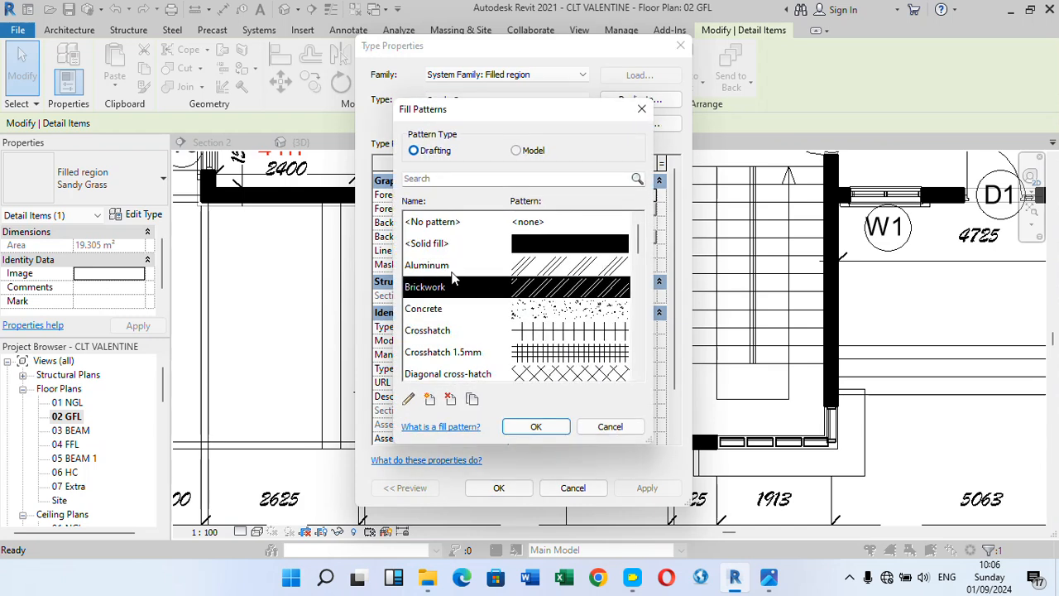
scroll(452, 280, "down", 7)
scroll(454, 298, "up", 7)
Step: Start a new custom drafting fill pattern named TILES and browse to the Downloads folder for its pattern file
left_click(429, 399)
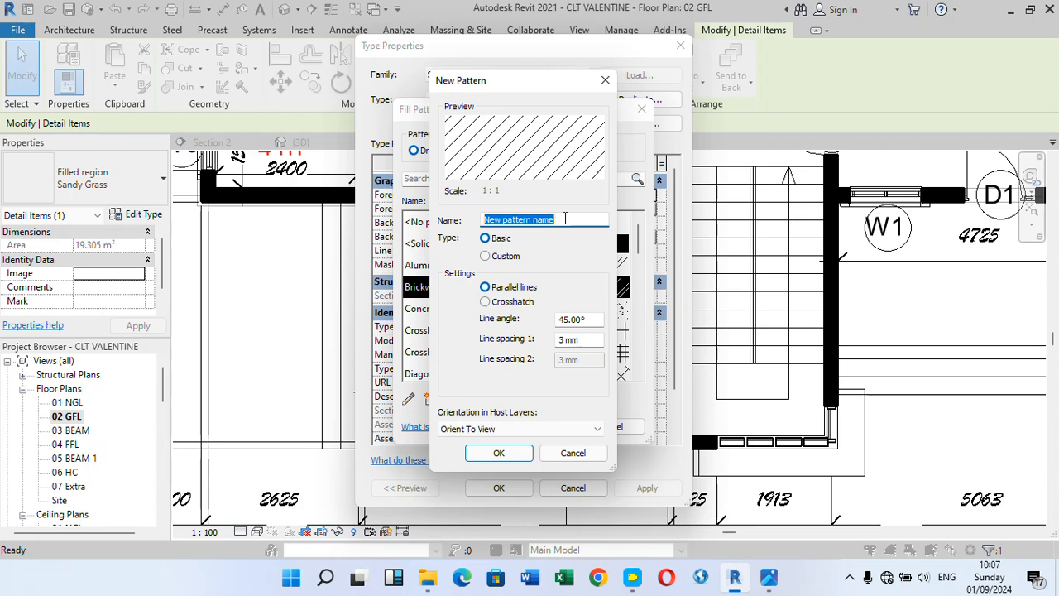
type("TILES")
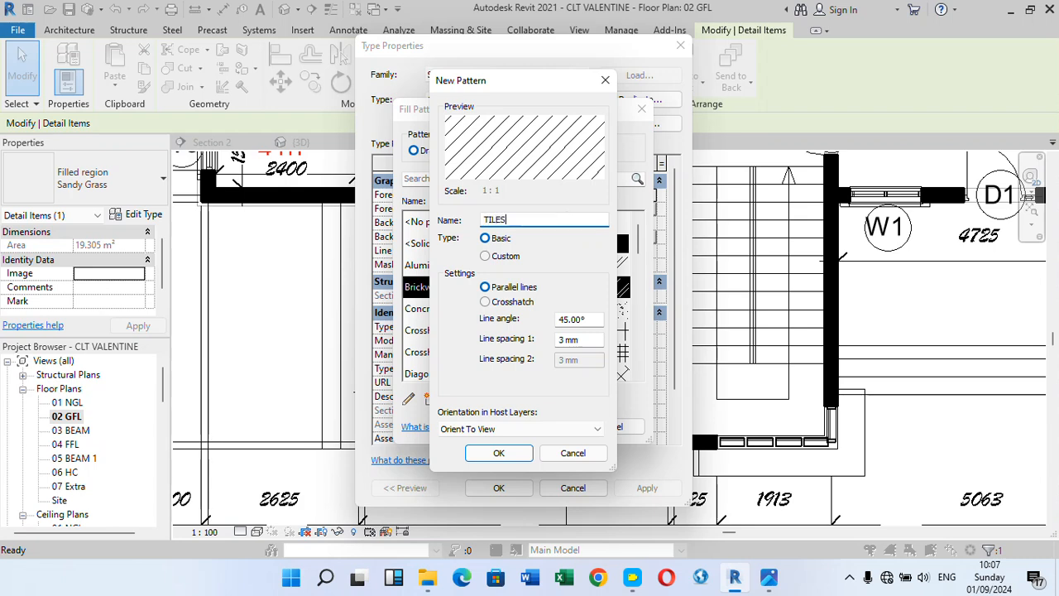
left_click(486, 257)
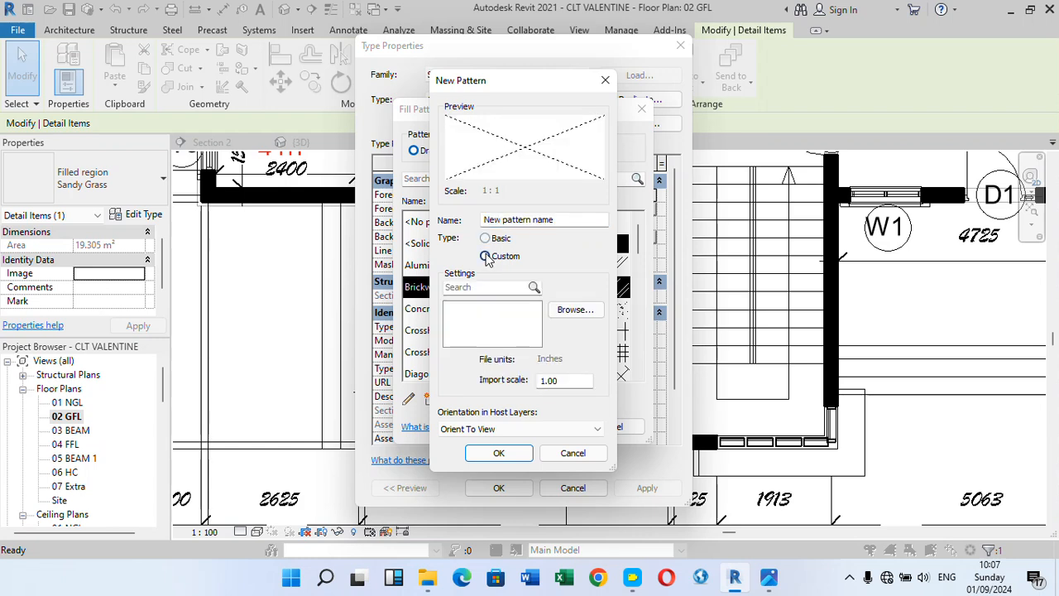
left_click(575, 311)
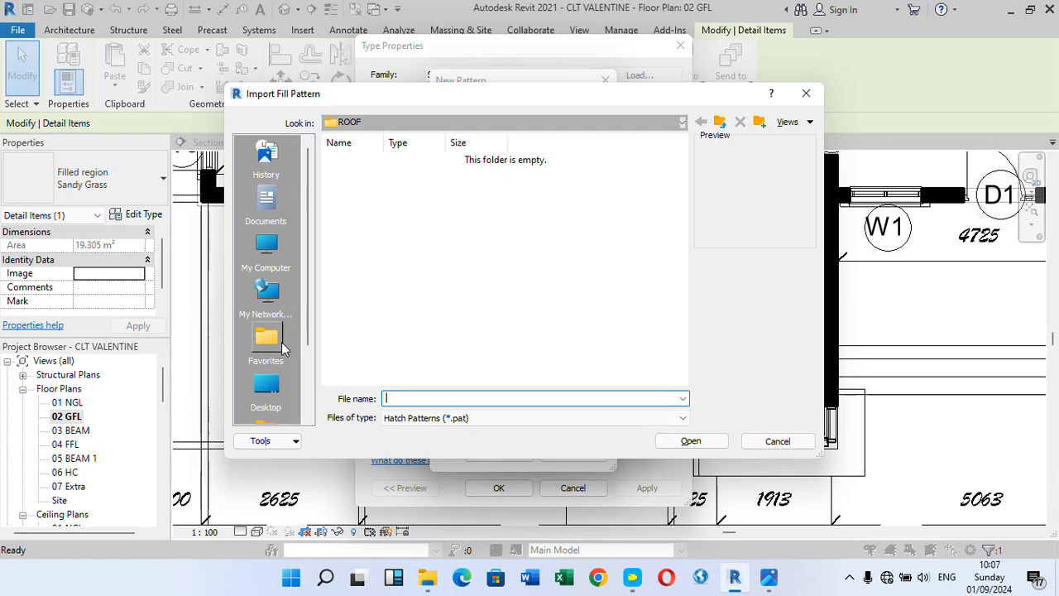
left_click(267, 249)
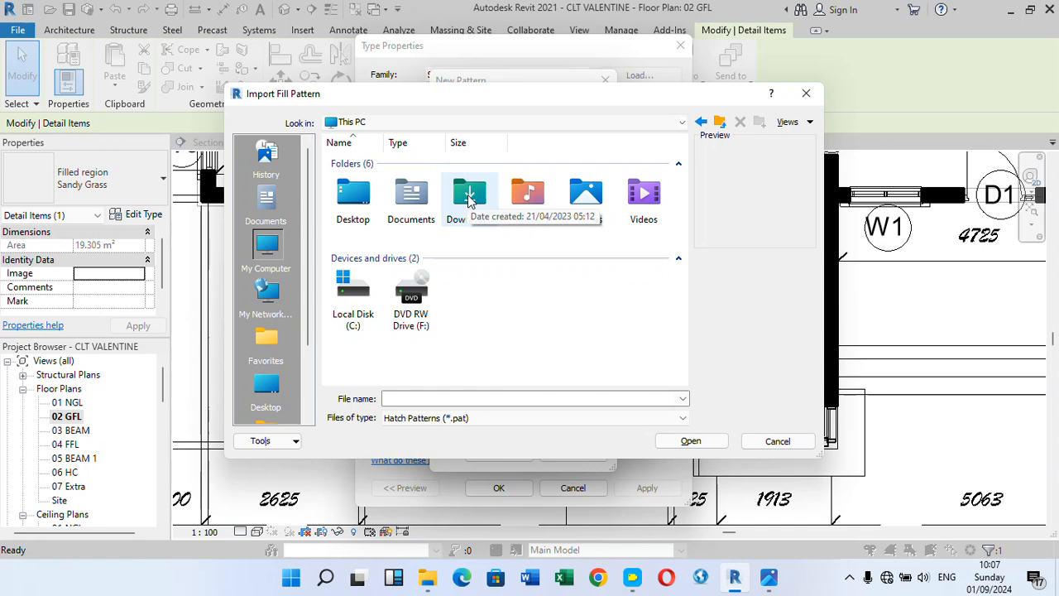
double_click(470, 197)
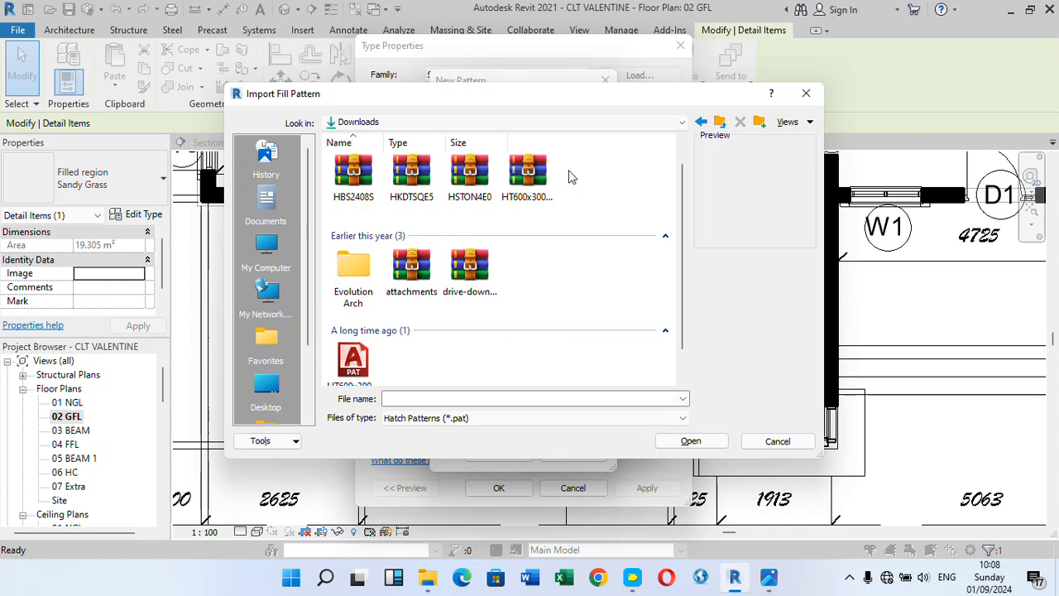
Step: Extract the HT600x3001ET.zip archive into Downloads, replacing the existing .pat and .txt files
left_click(520, 181)
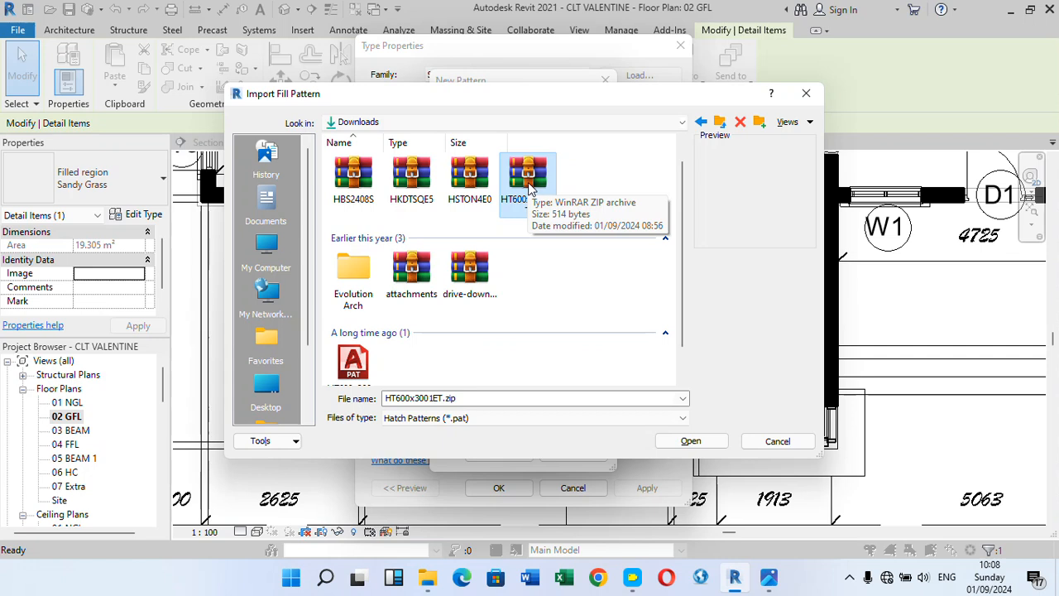
right_click(530, 187)
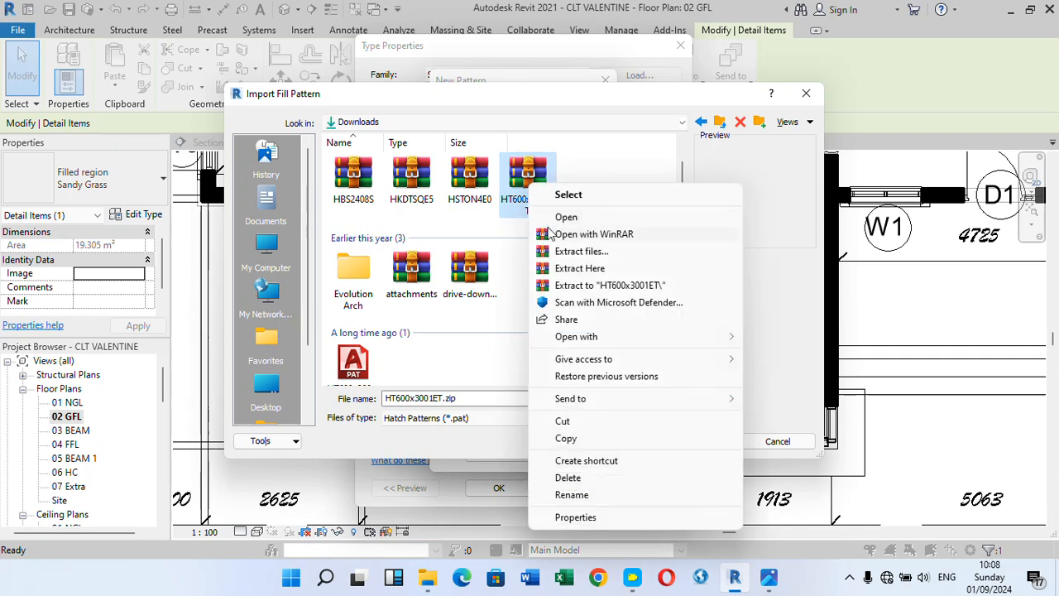
left_click(594, 274)
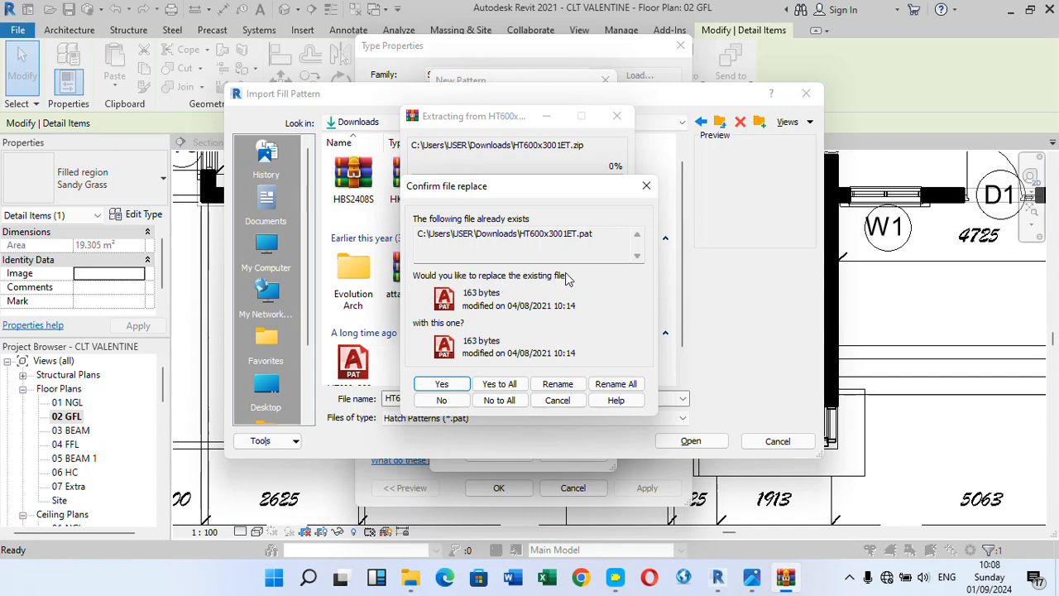
left_click(447, 386)
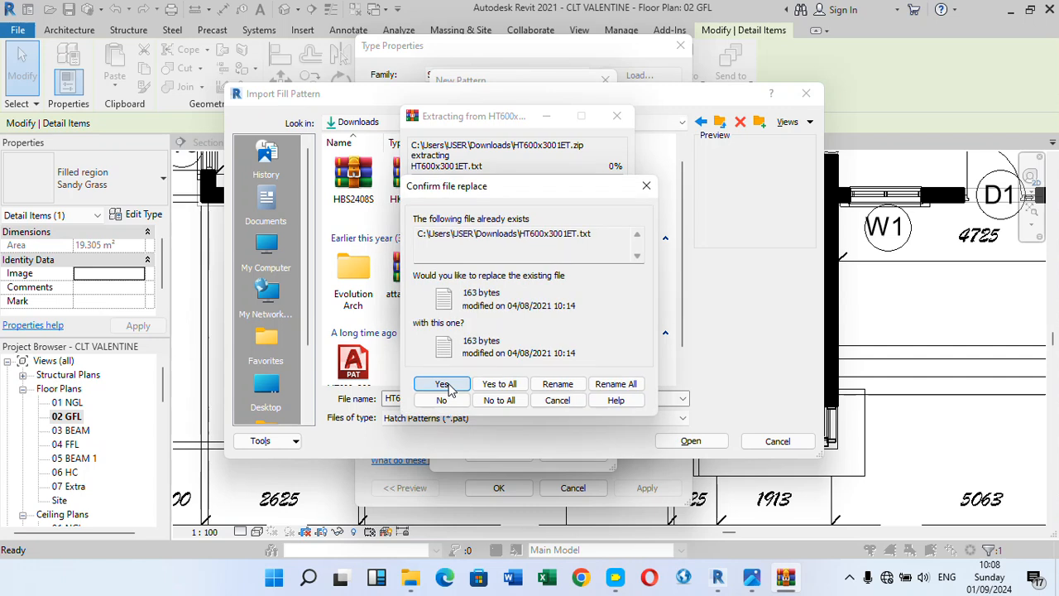
left_click(447, 387)
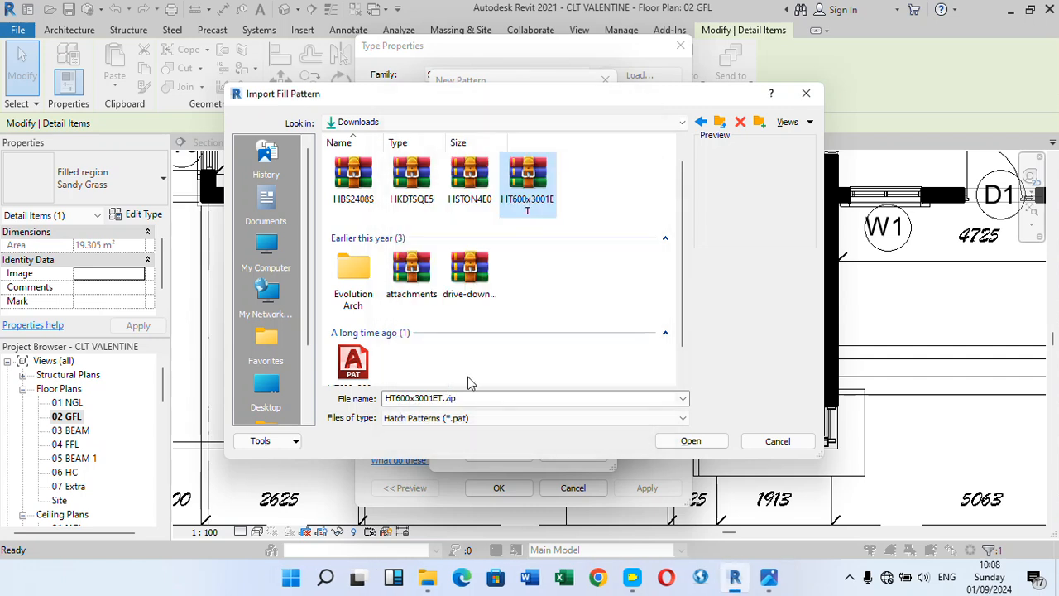
Step: Load the extracted HT600x3001ET.pat file into the new custom pattern
scroll(487, 331, "down", 1)
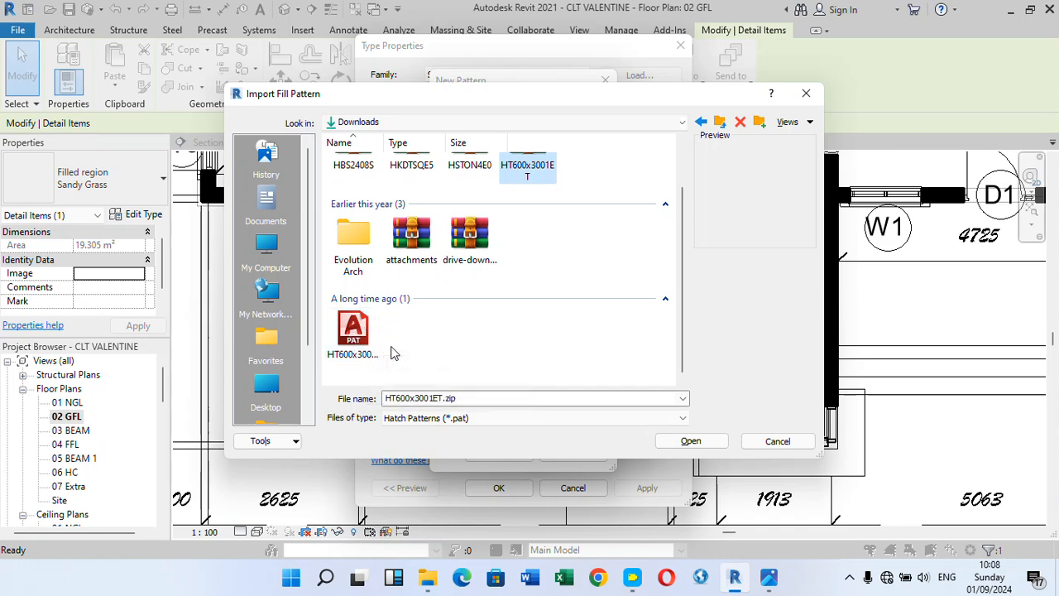
left_click(353, 333)
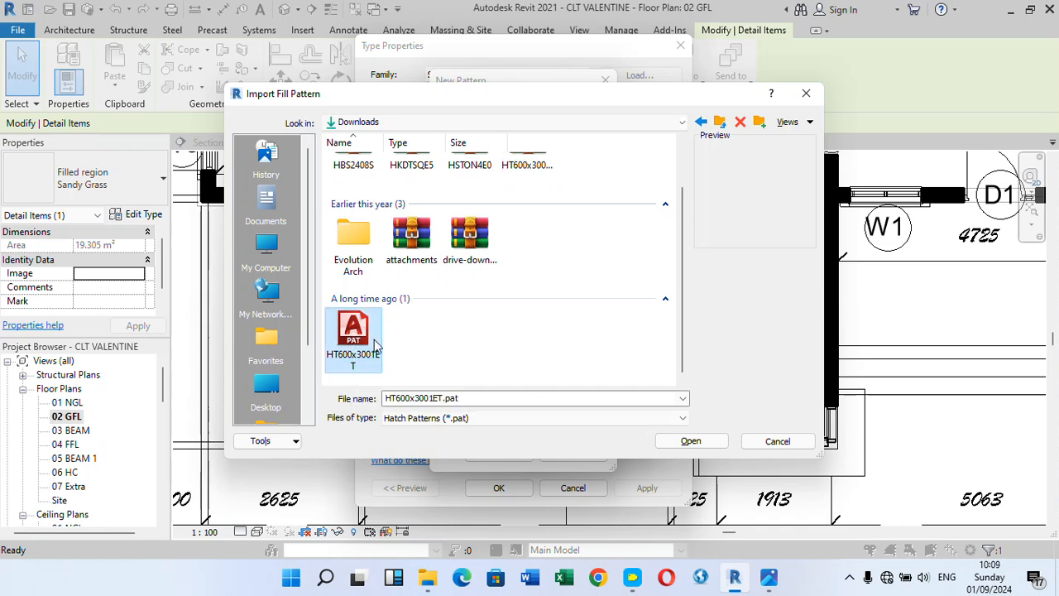
left_click(691, 441)
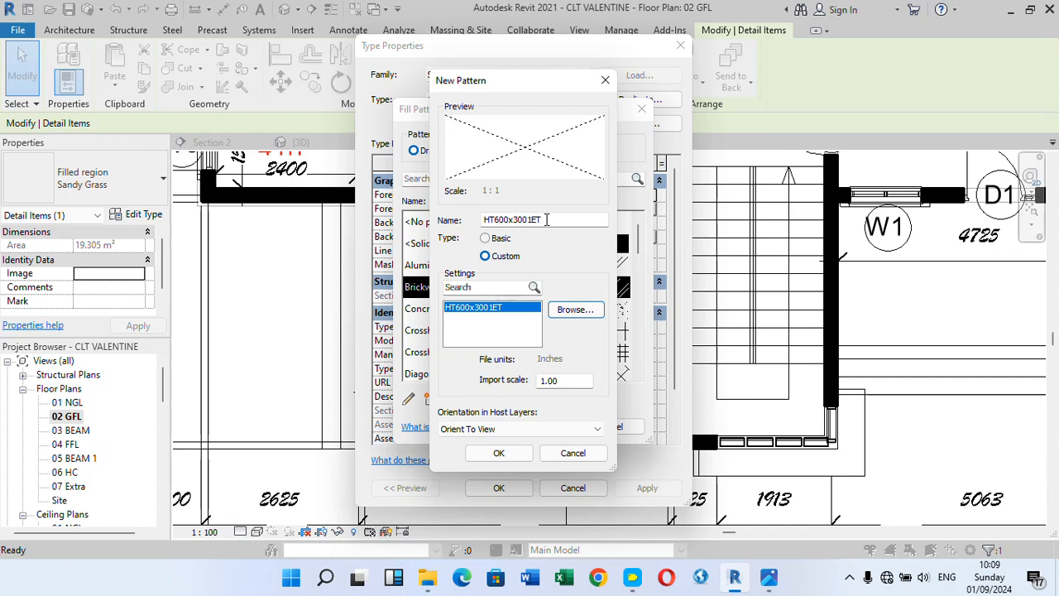
Step: Rename the imported pattern to TILES and try to create it with the import scale of 1.00
left_click(549, 219)
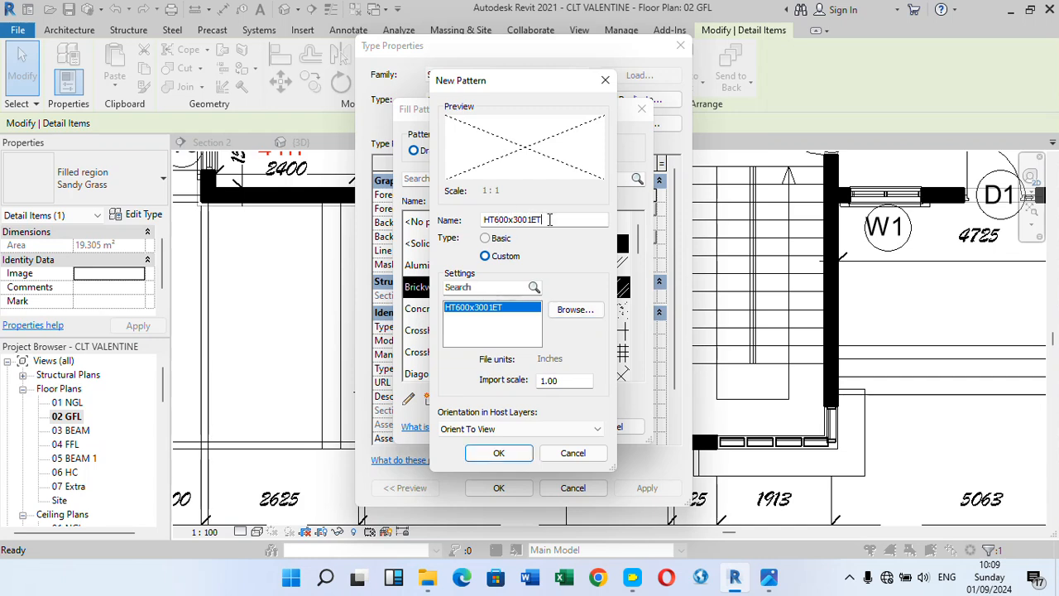
key("BackSpace")
key("BackSpace")
key("BackSpace")
key("BackSpace")
key("BackSpace")
key("BackSpace")
key("BackSpace")
key("BackSpace")
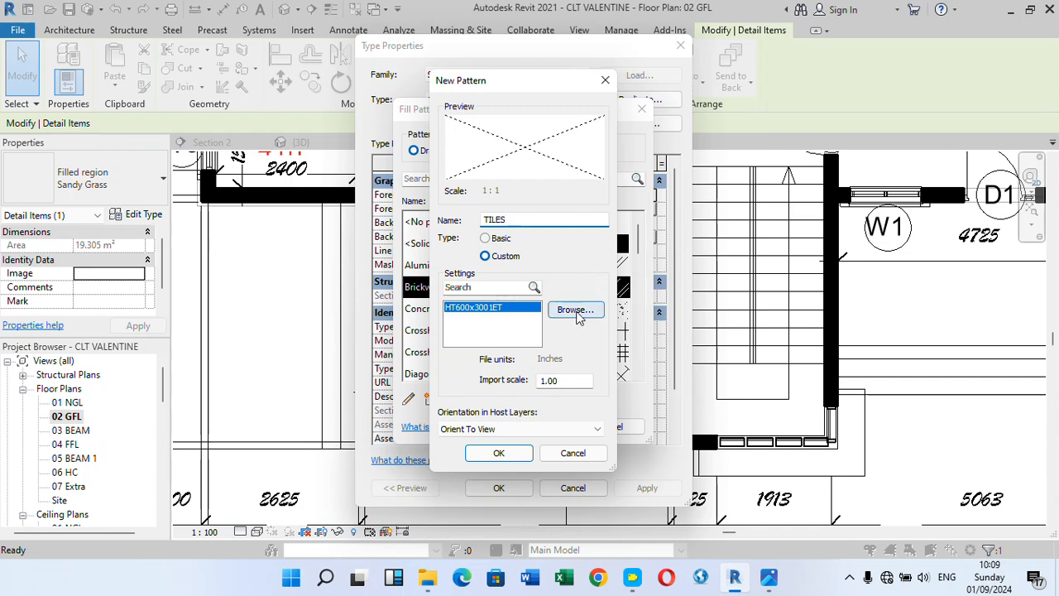
left_click(500, 455)
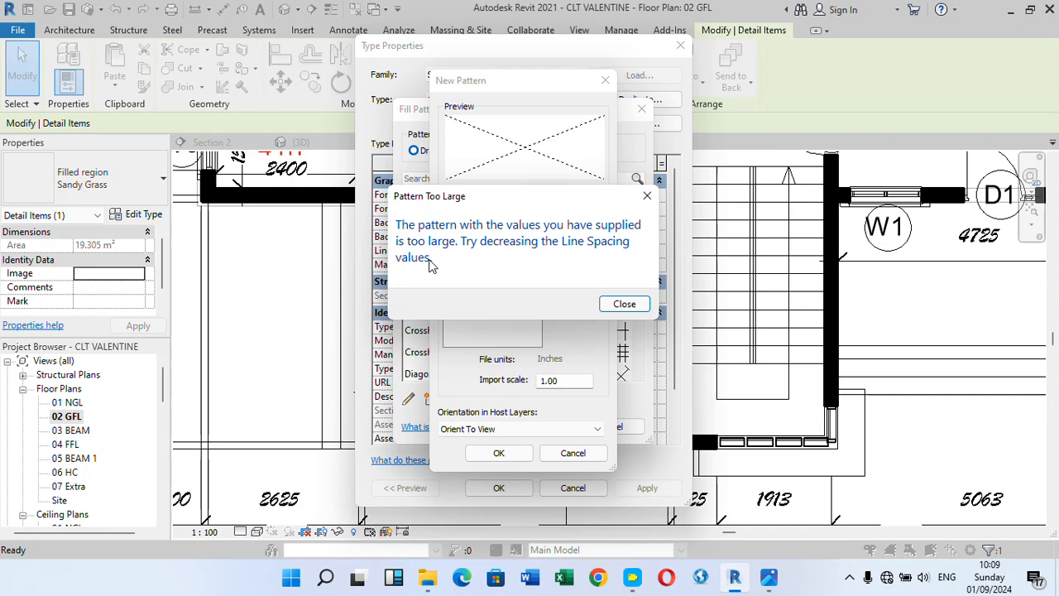
left_click(625, 303)
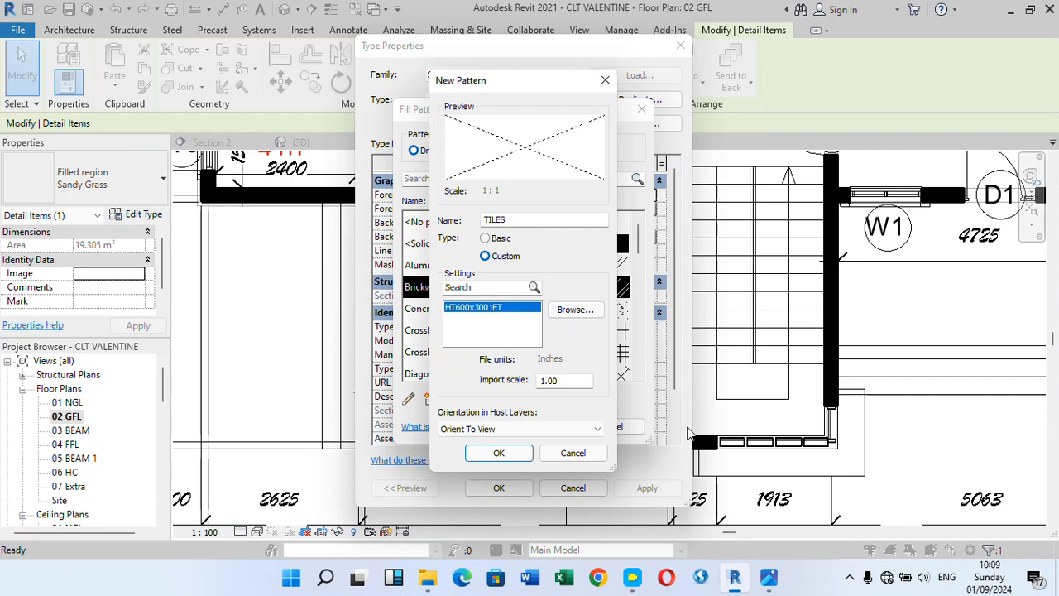
Step: Set the import scale of the TILES pattern to 0.001 and create the pattern
left_click(564, 380)
type("1")
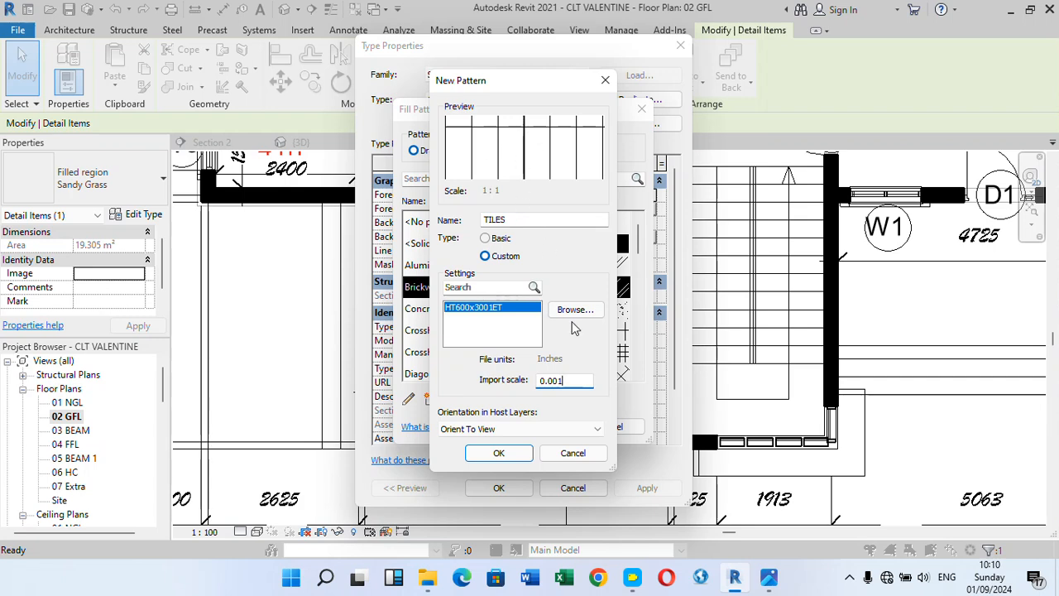
left_click(499, 455)
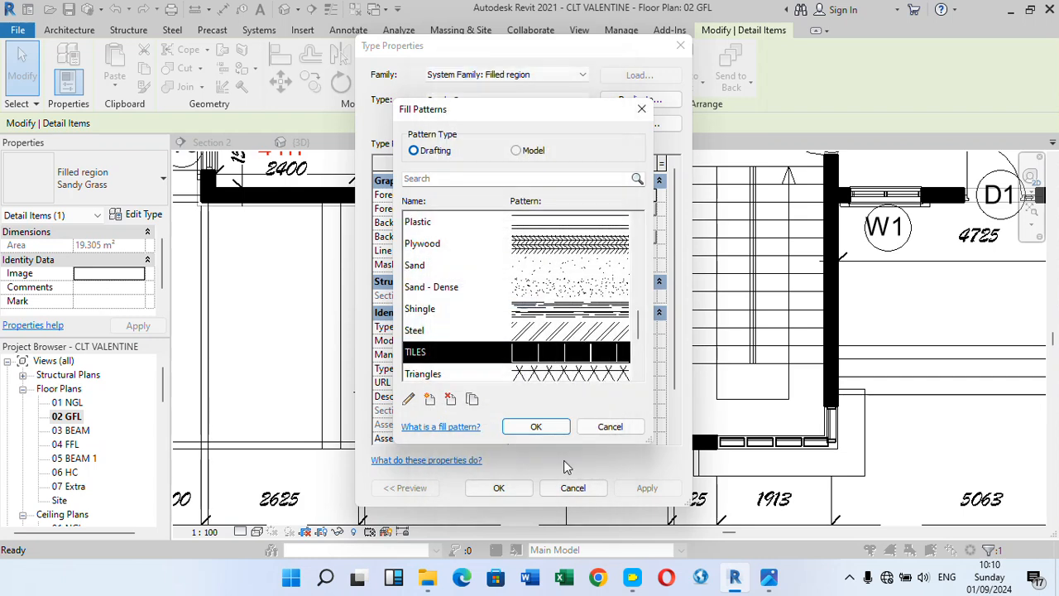
Step: Apply TILES as the foreground fill pattern of the Sandy Grass type and deselect the filled region in the Room
left_click(535, 433)
left_click(544, 430)
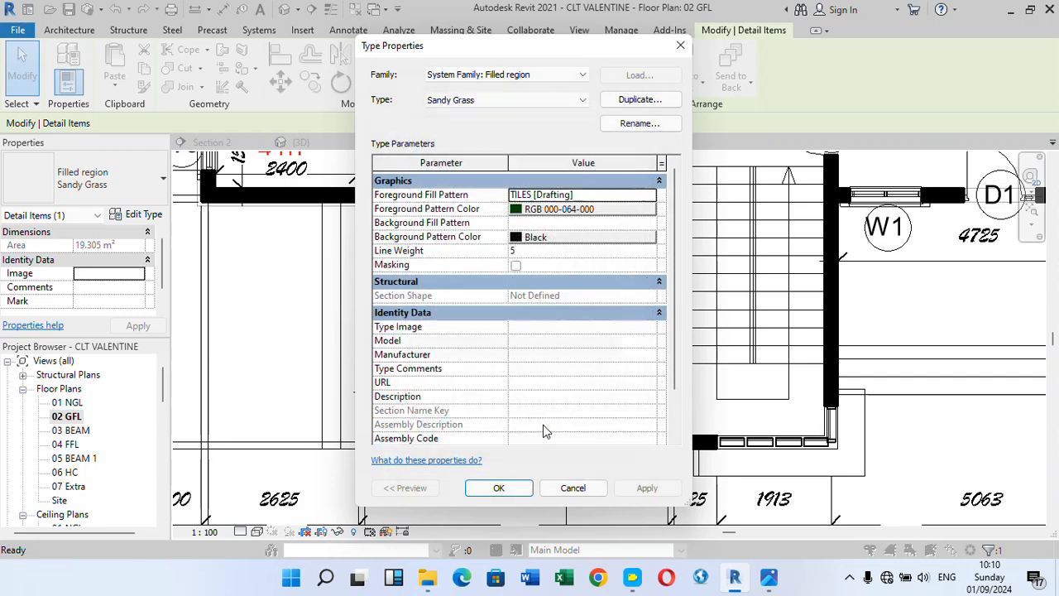
left_click(499, 490)
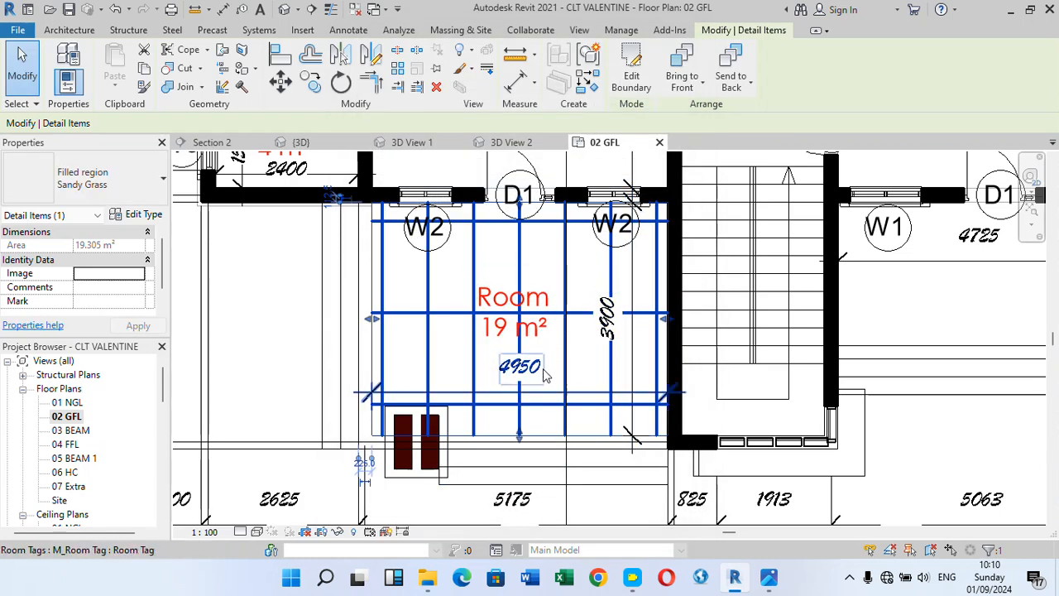
scroll(525, 371, "down", 1)
left_click(334, 315)
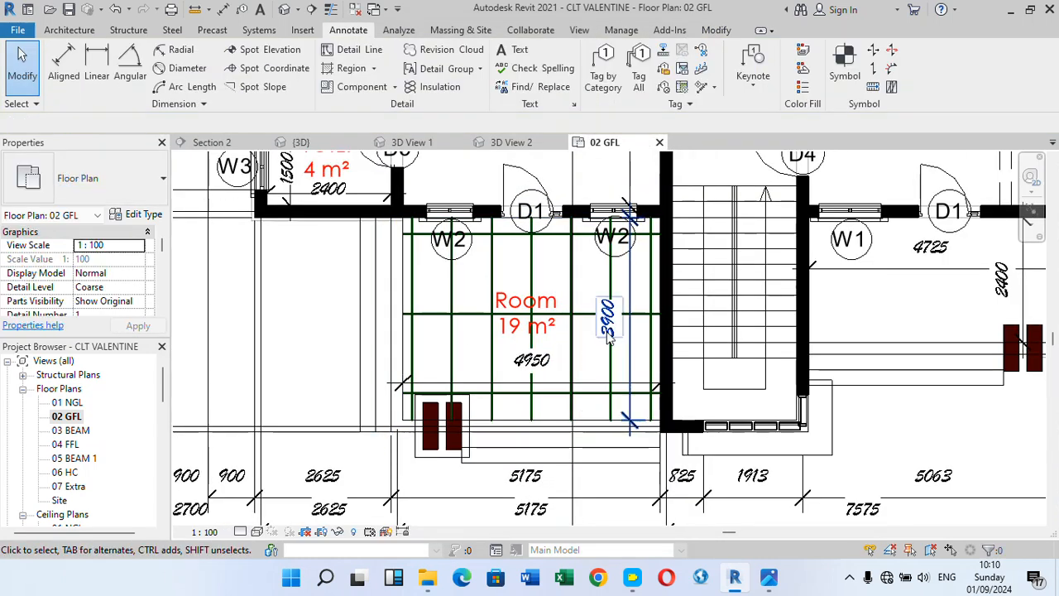
scroll(541, 305, "up", 1)
scroll(534, 364, "down", 2)
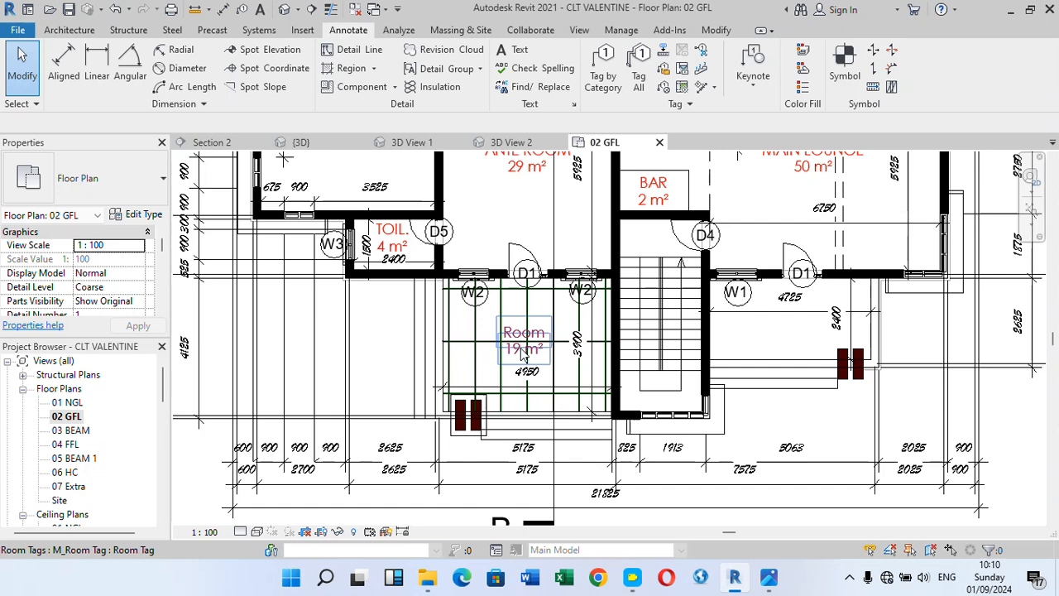
scroll(523, 356, "down", 2)
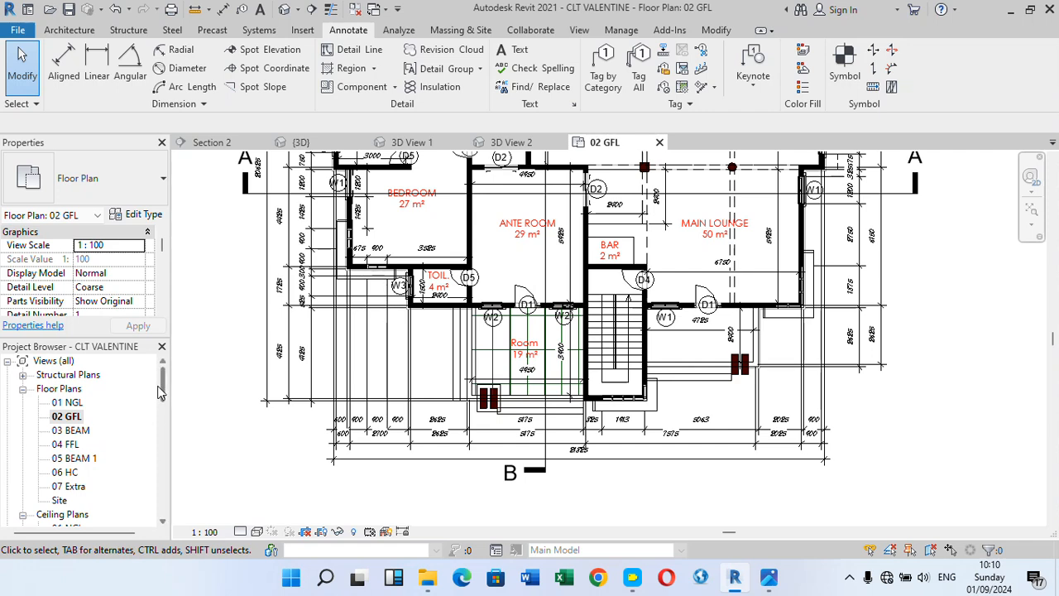
Step: Open the FRONT ELEVATION view around the building's upper facade
left_click_drag(164, 385, 166, 448)
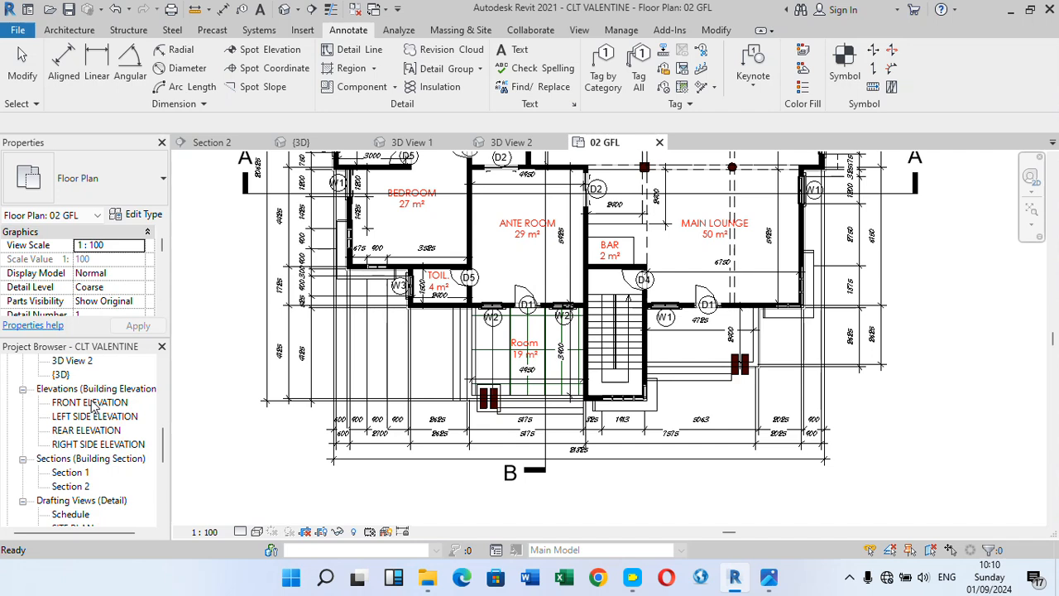
double_click(93, 403)
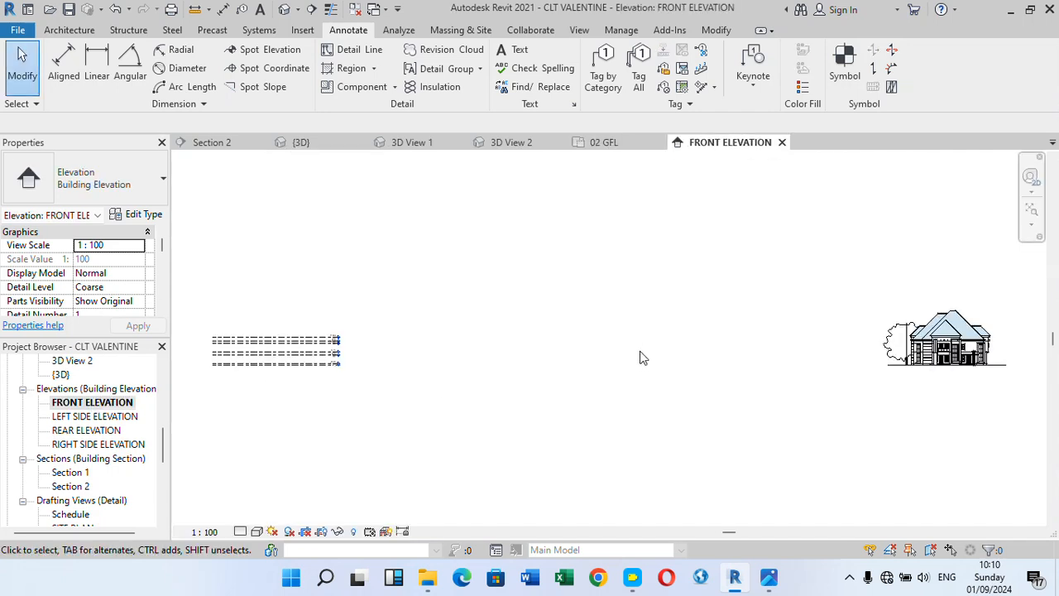
scroll(993, 348, "up", 5)
scroll(993, 352, "up", 4)
scroll(646, 364, "down", 2)
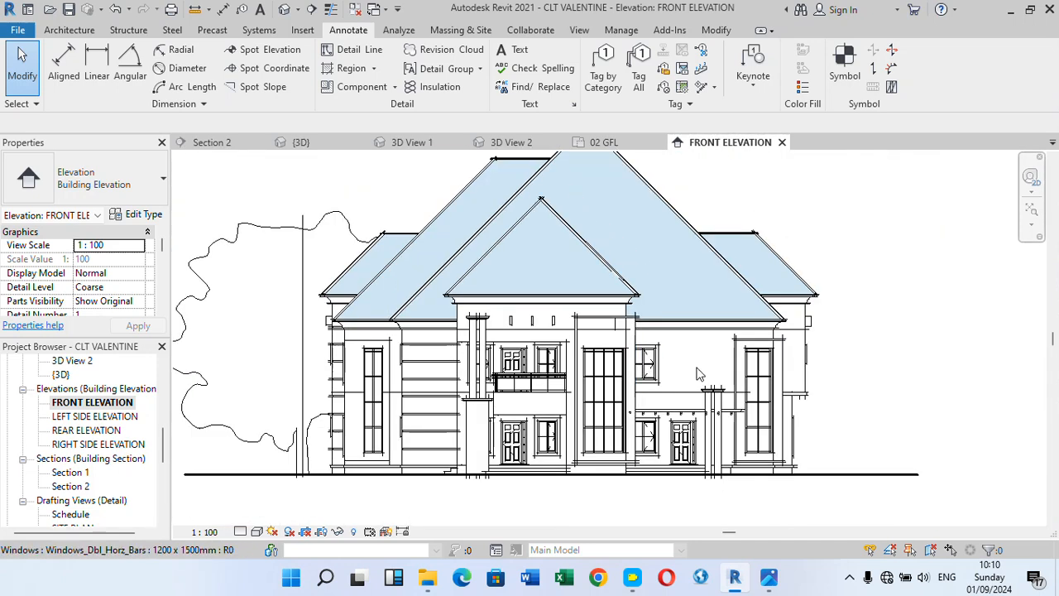
scroll(807, 419, "up", 1)
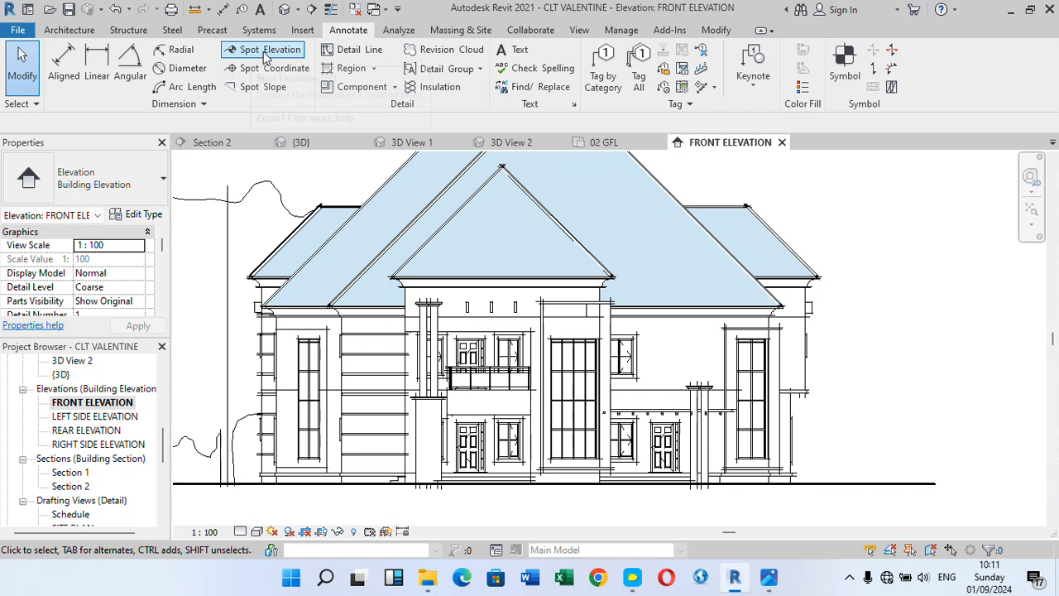
Step: Start a filled region with the Line tool and sketch its top edge along the wall top beneath the eaves, between the two tall windows' bays
left_click(373, 69)
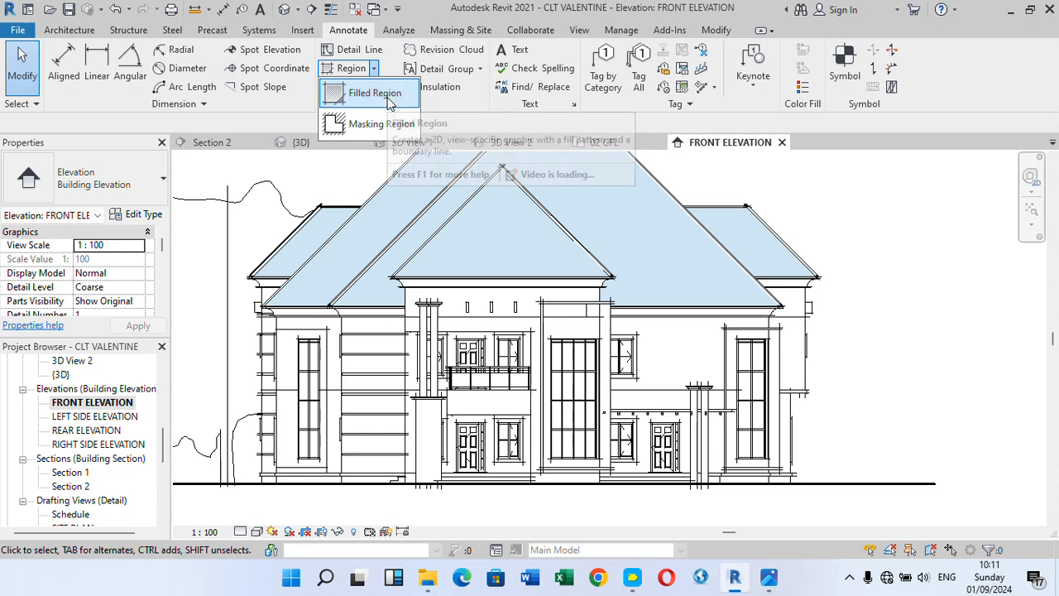
left_click(394, 96)
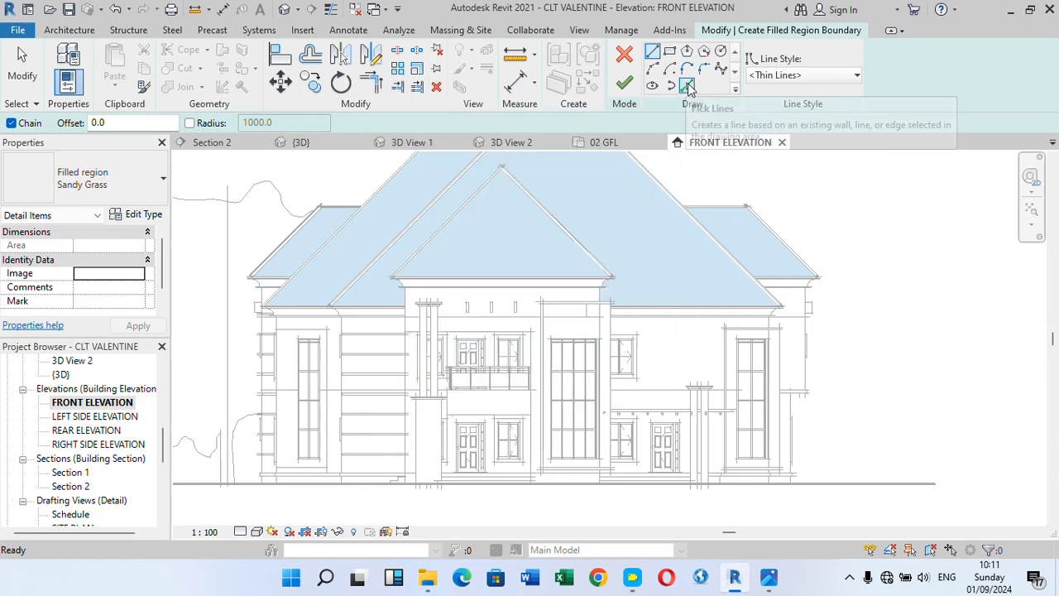
left_click(688, 86)
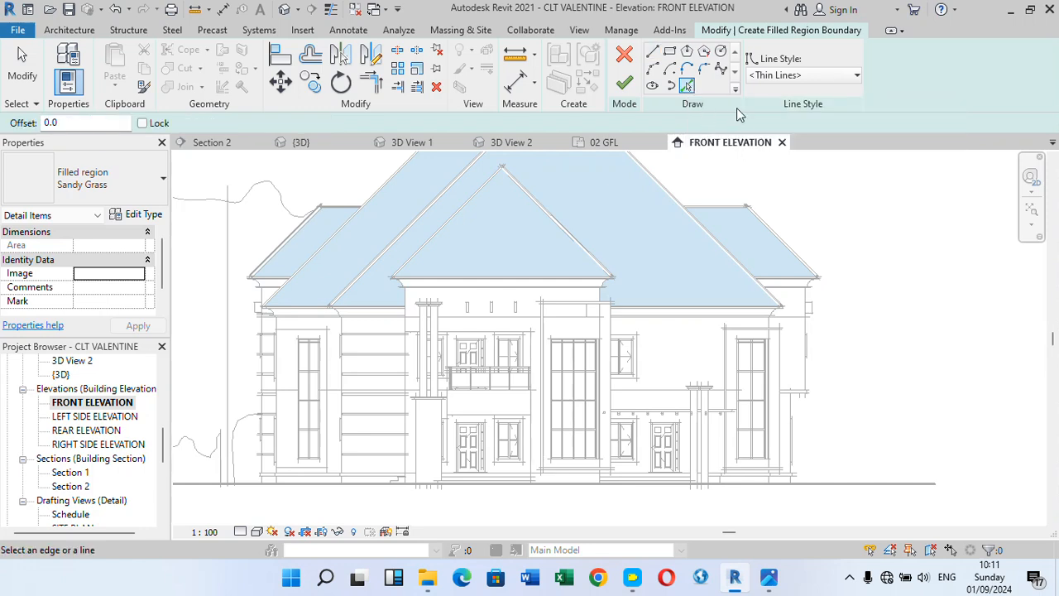
left_click(652, 55)
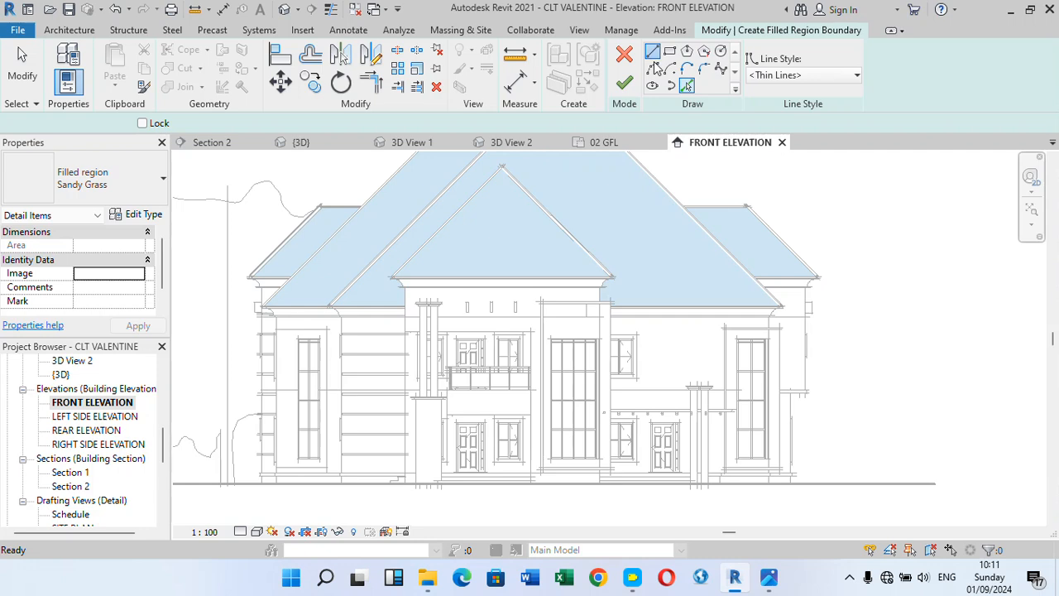
scroll(644, 329, "up", 5)
scroll(563, 292, "up", 2)
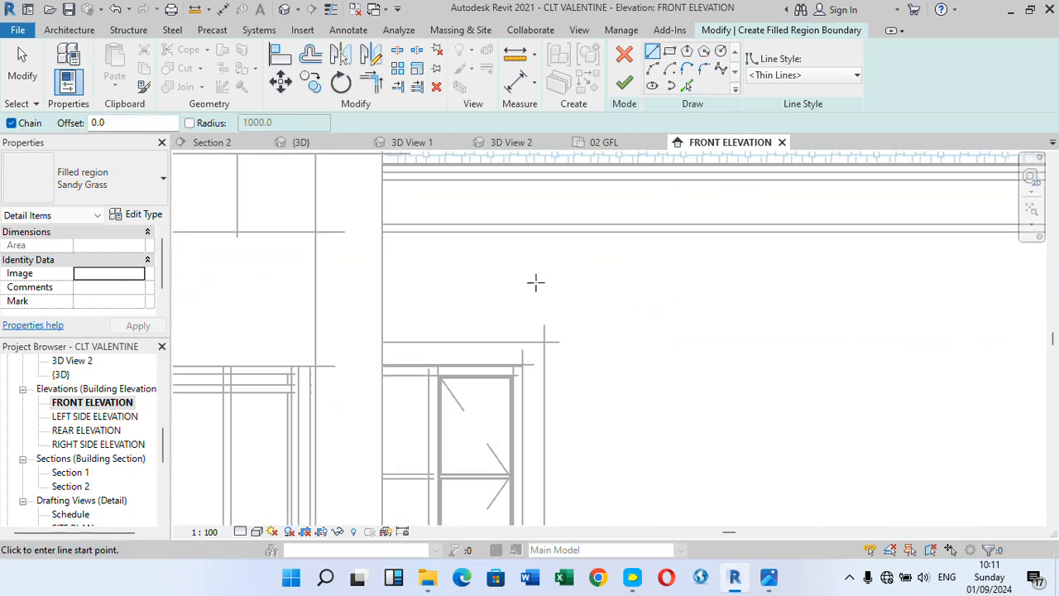
left_click(382, 232)
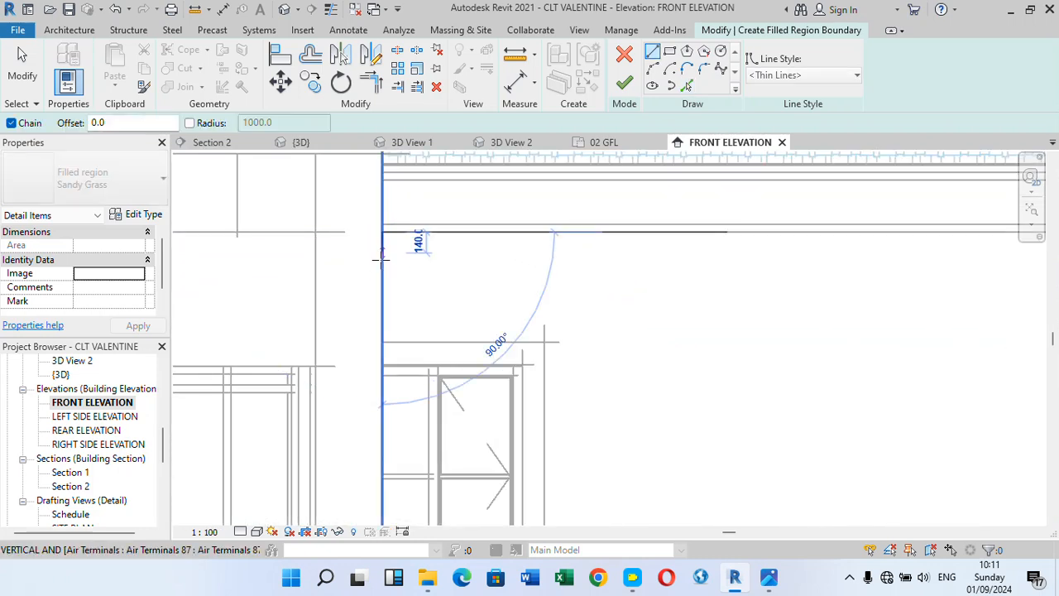
scroll(384, 258, "down", 5)
scroll(677, 270, "up", 3)
scroll(702, 255, "up", 2)
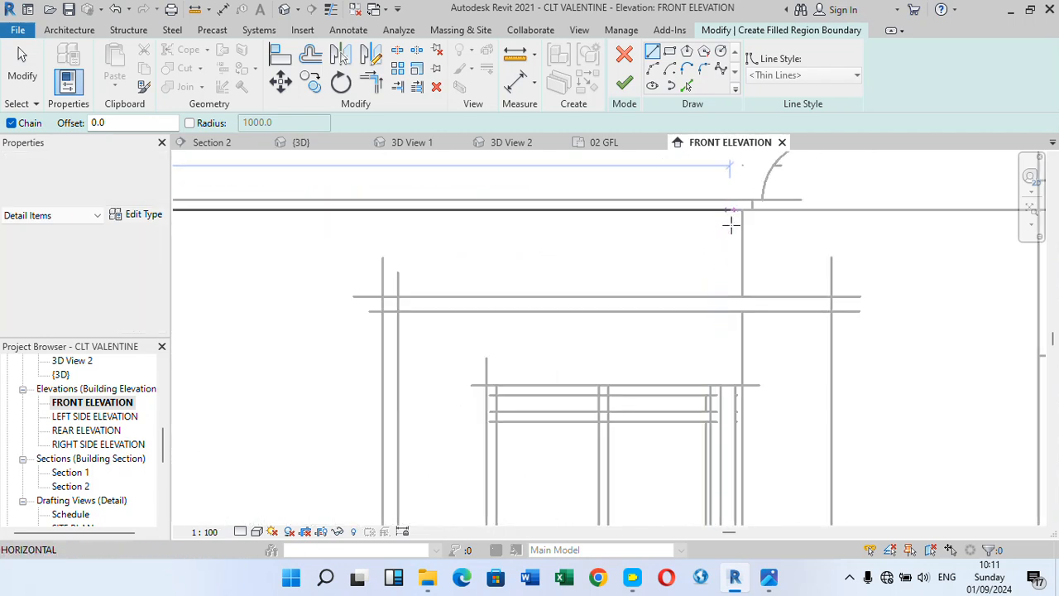
left_click(742, 210)
Step: Continue the boundary 445 mm down, across the top of the tall window's surround, and down beside that surround to the upper floor line
left_click(741, 297)
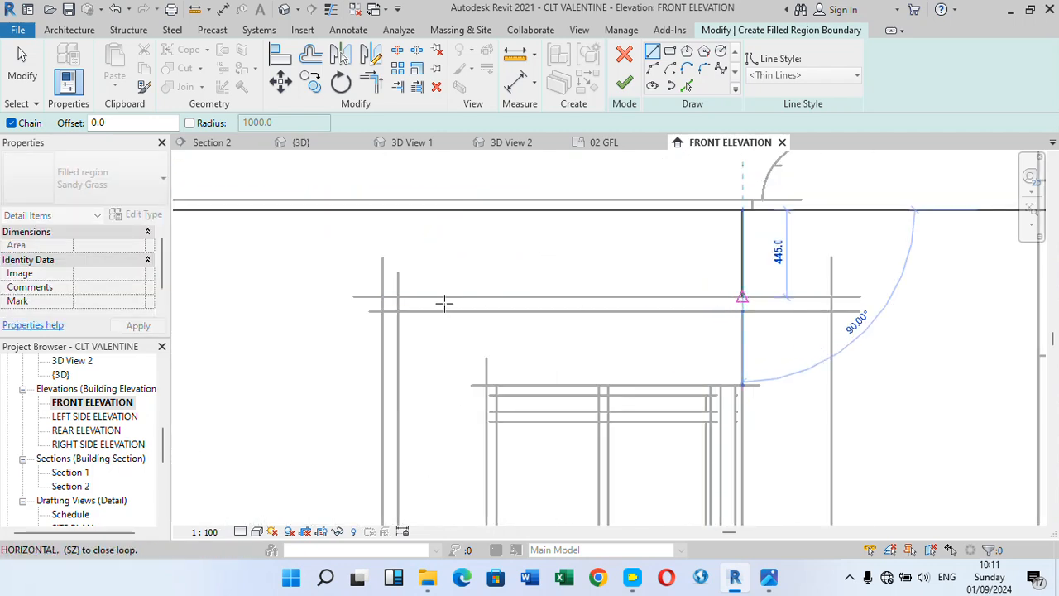
left_click(383, 296)
scroll(575, 258, "down", 6)
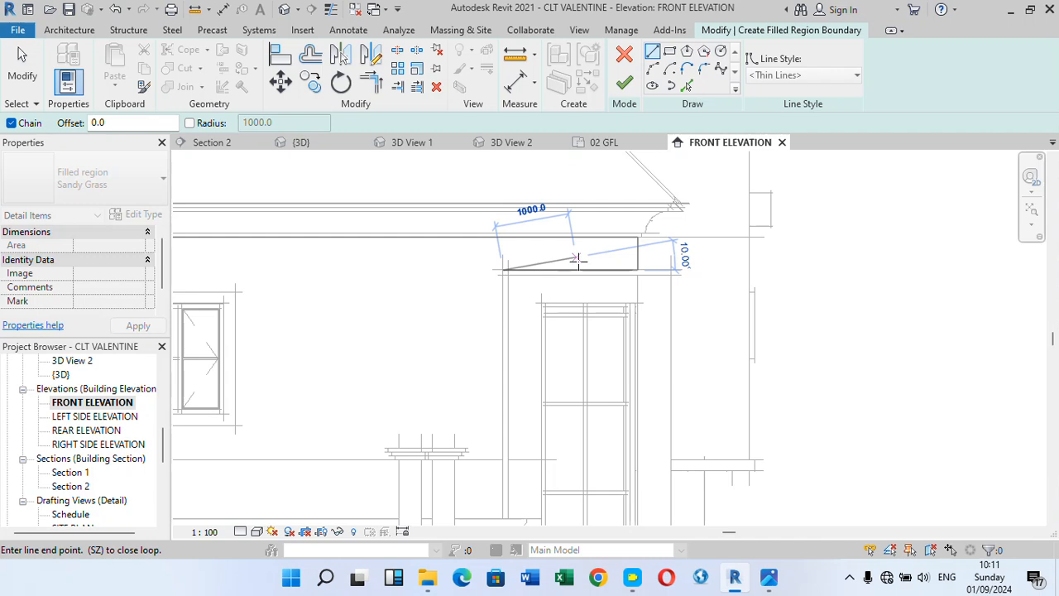
scroll(529, 385, "up", 3)
scroll(538, 385, "up", 5)
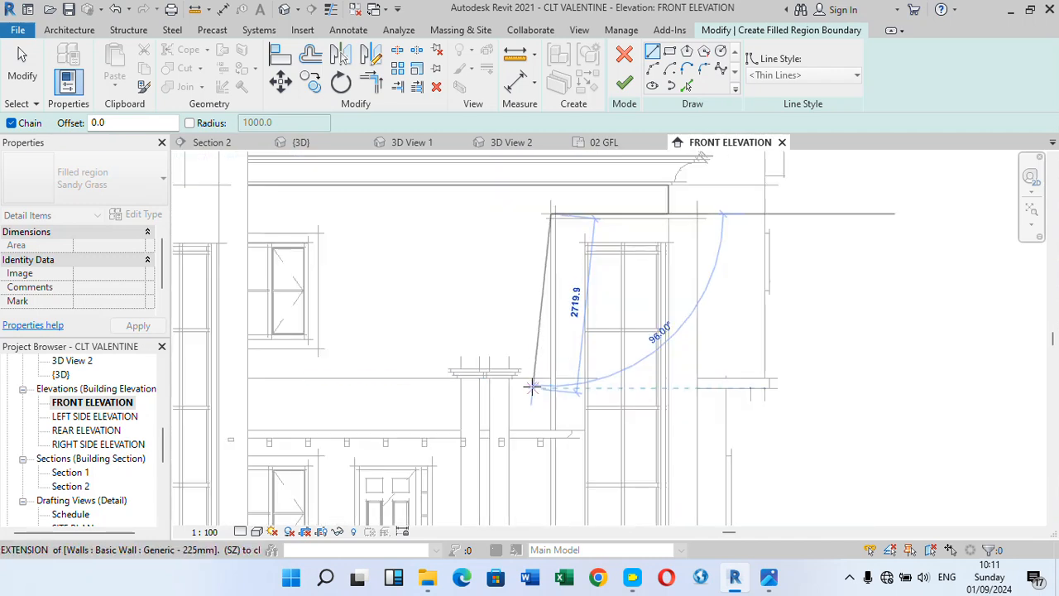
left_click(575, 363)
scroll(722, 375, "down", 4)
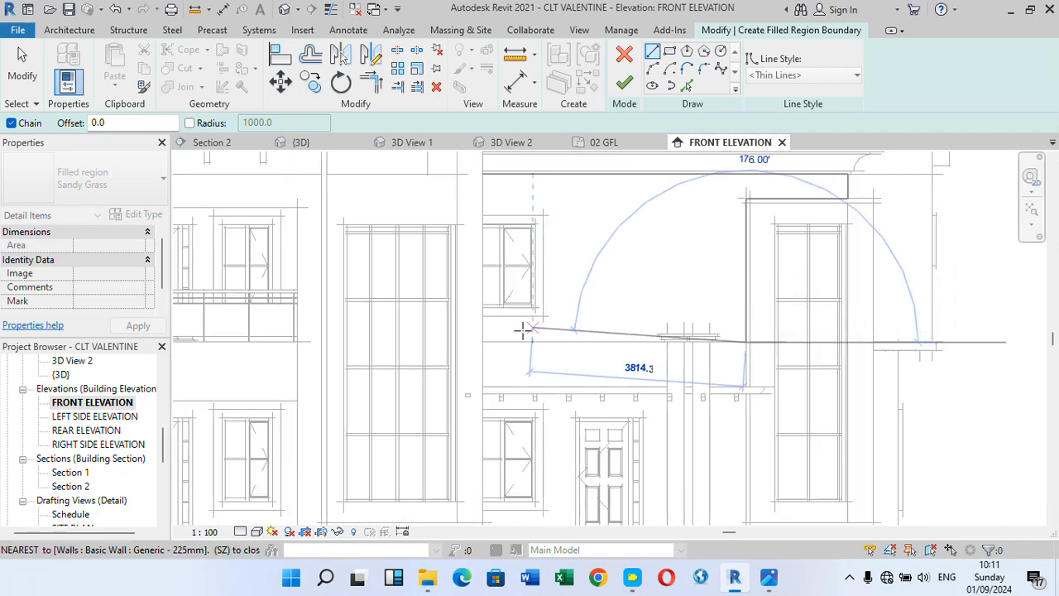
Step: Close the boundary with a 4700 mm line along the floor line and a vertical line of about 3005 mm back to its start
scroll(523, 330, "up", 2)
scroll(539, 398, "down", 3)
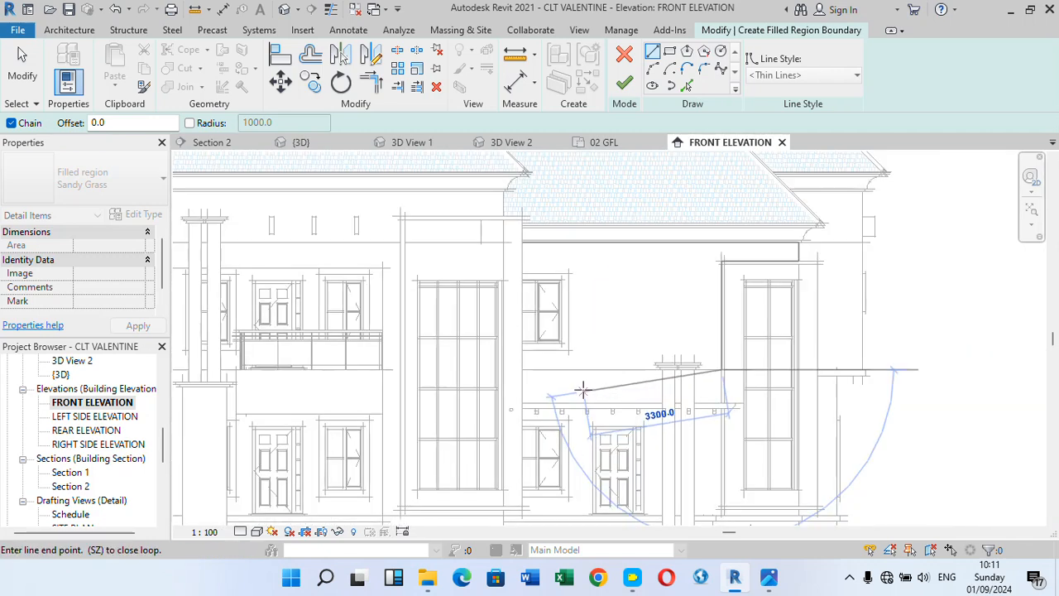
scroll(563, 381, "up", 4)
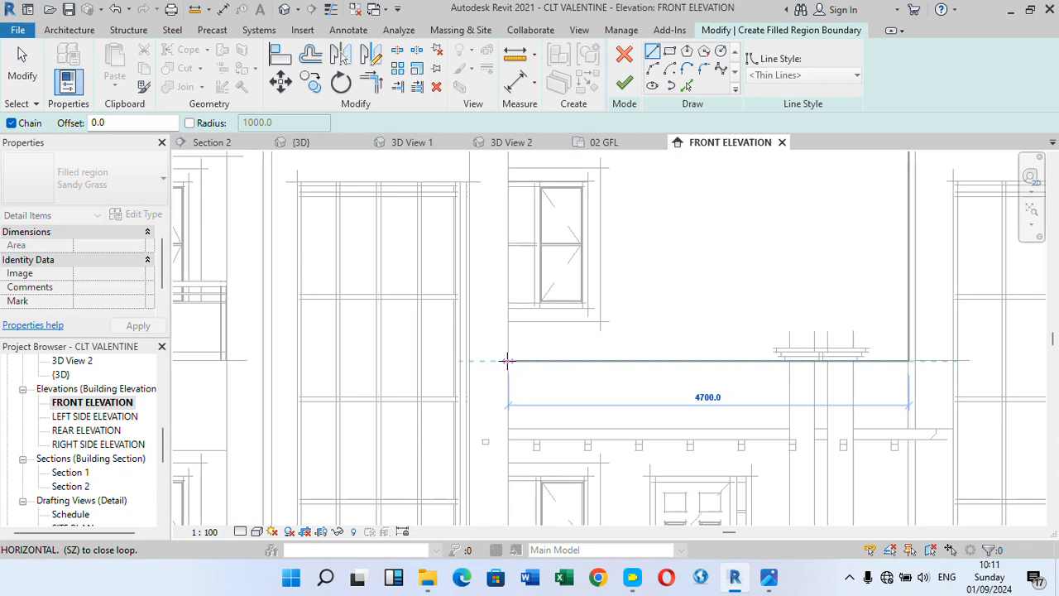
left_click(508, 360)
scroll(520, 223, "down", 2)
scroll(513, 235, "up", 1)
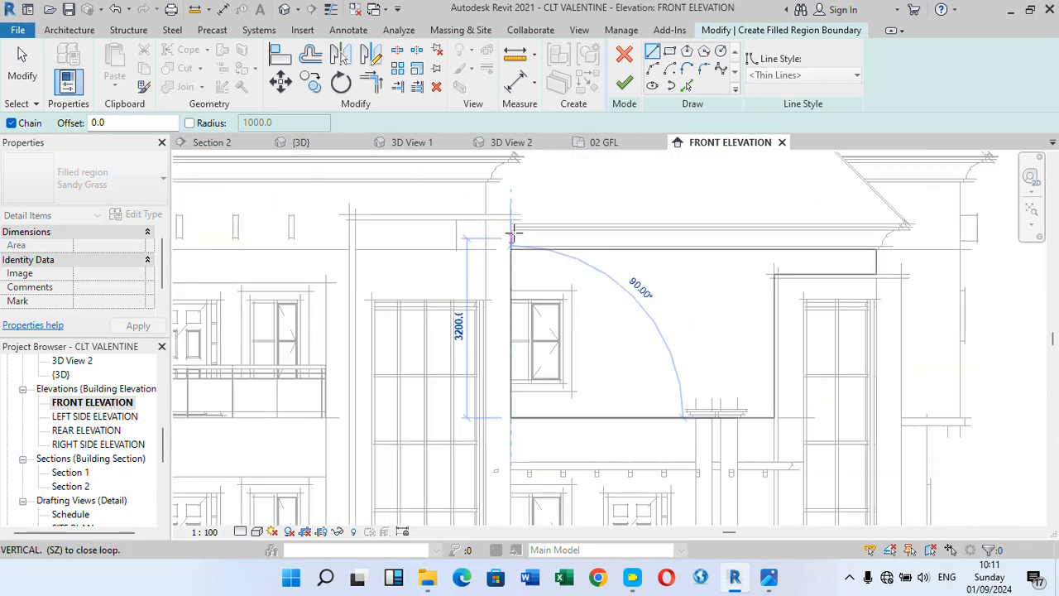
scroll(512, 244, "up", 3)
left_click(511, 250)
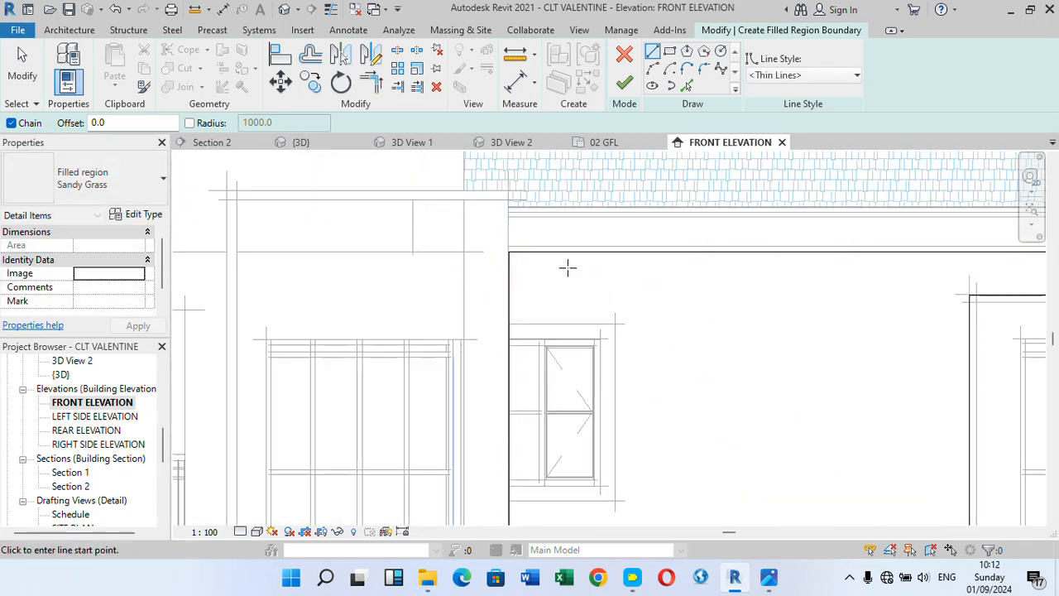
Step: Sketch a second vertical boundary line about 3000 mm long at the outer edge of the narrow wall strip beside the region
scroll(453, 260, "up", 1)
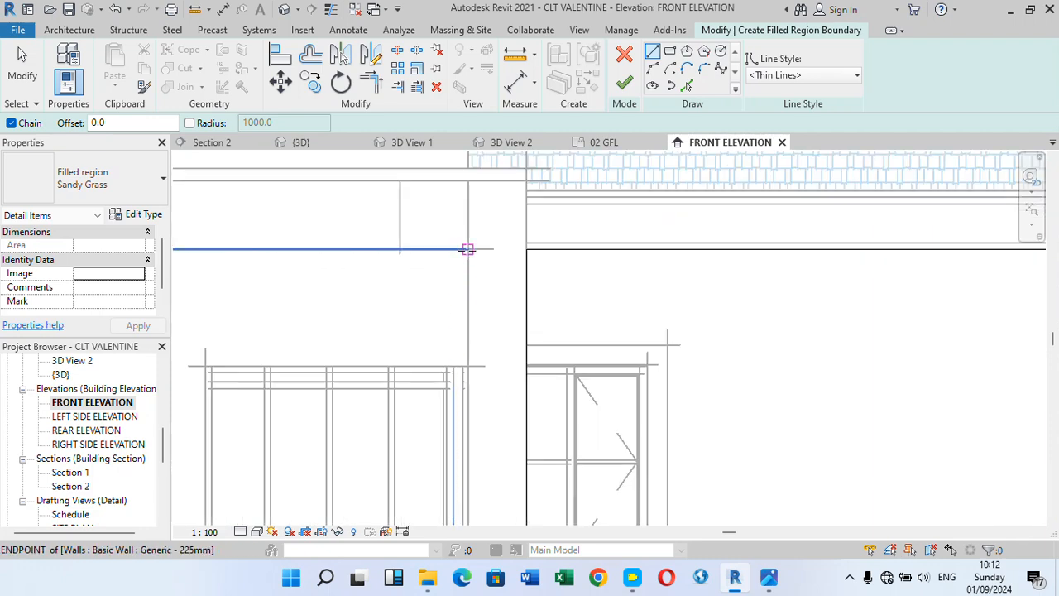
left_click(468, 249)
scroll(469, 252, "down", 3)
scroll(467, 351, "up", 3)
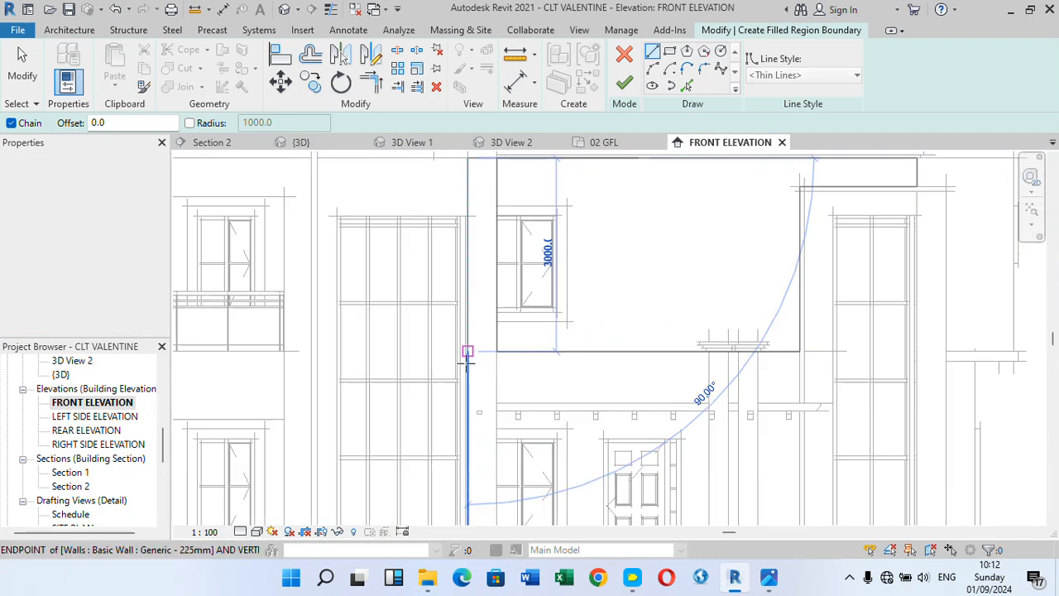
scroll(467, 356, "up", 1)
left_click(469, 348)
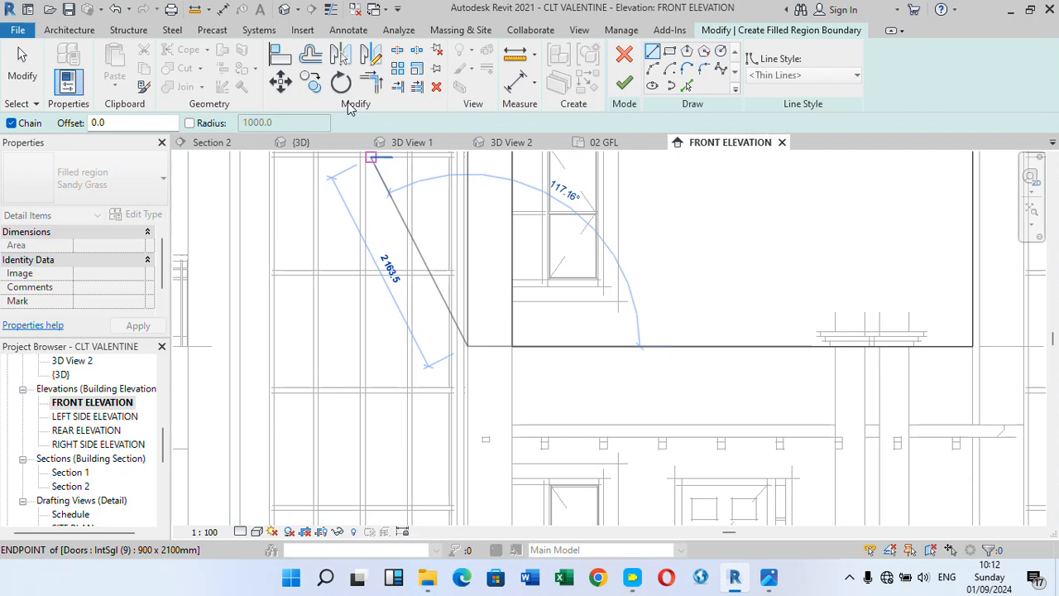
Step: Extend the region's top and bottom boundary lines to meet the new vertical line at its corners with Trim/Extend to Corner
left_click(372, 82)
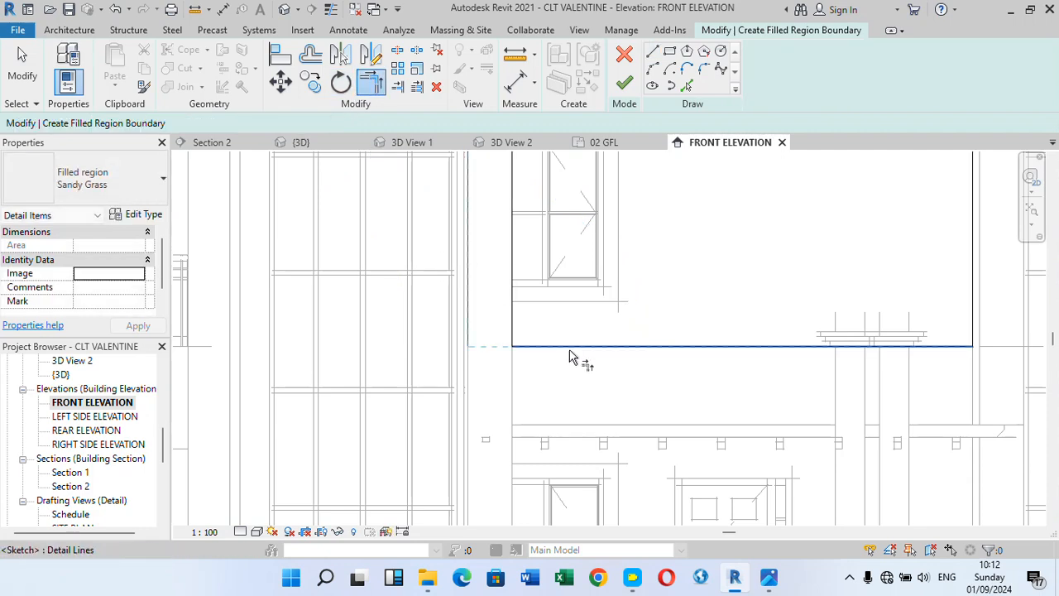
scroll(570, 389, "down", 2)
scroll(570, 401, "down", 1)
scroll(560, 265, "up", 3)
left_click(575, 251)
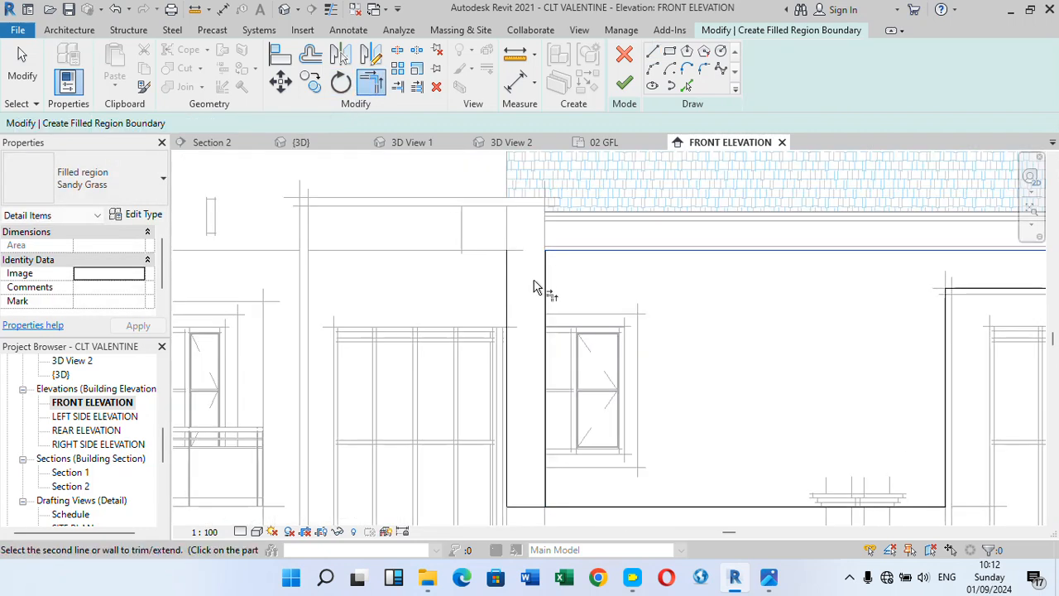
left_click(508, 291)
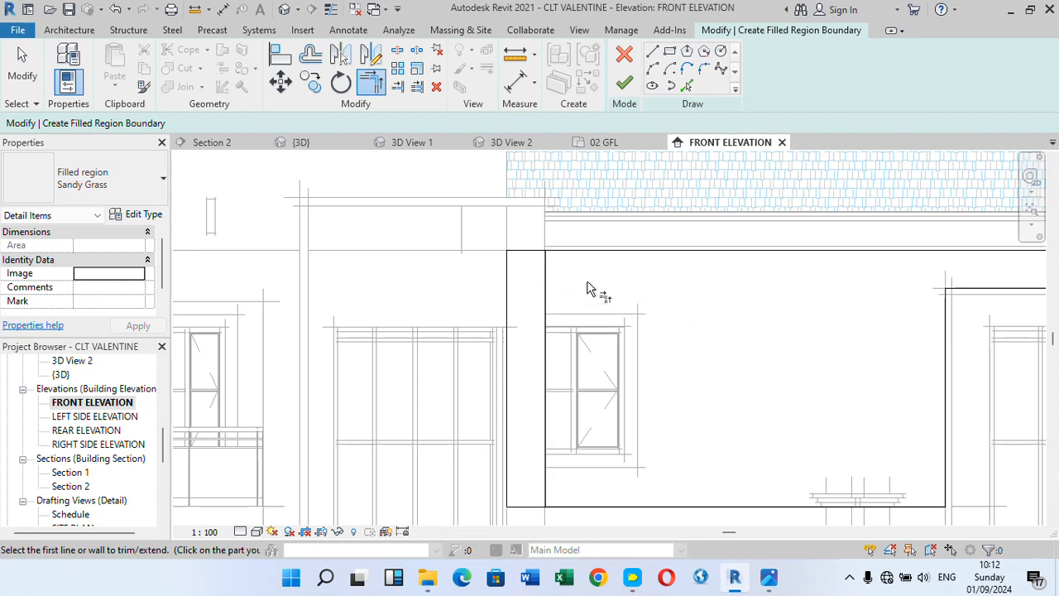
key("Escape")
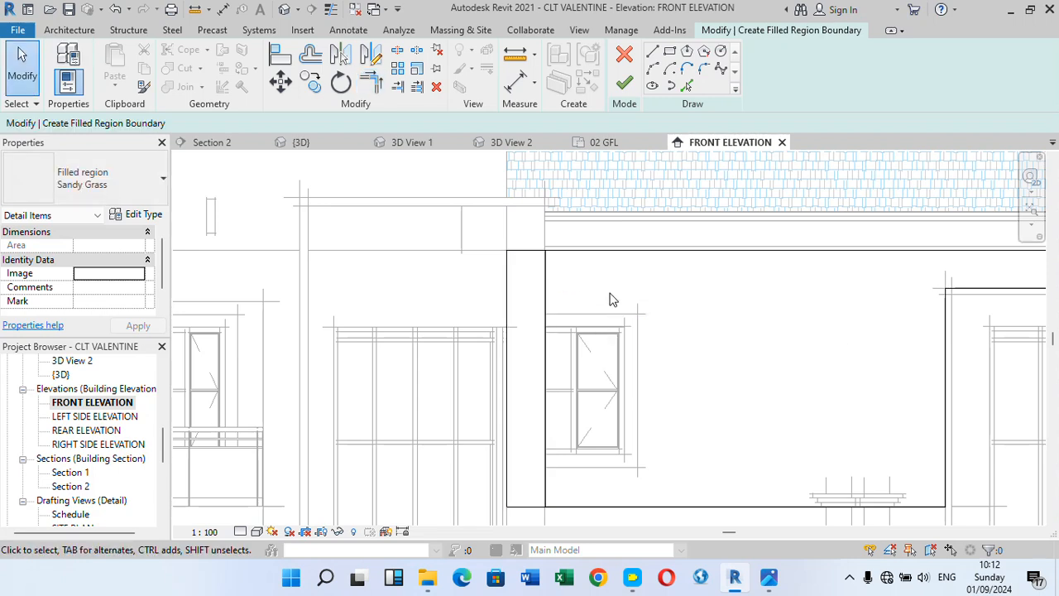
Step: Delete the inner vertical boundary line between the narrow strip and the main wall area, and finish the filled region
left_click(548, 289)
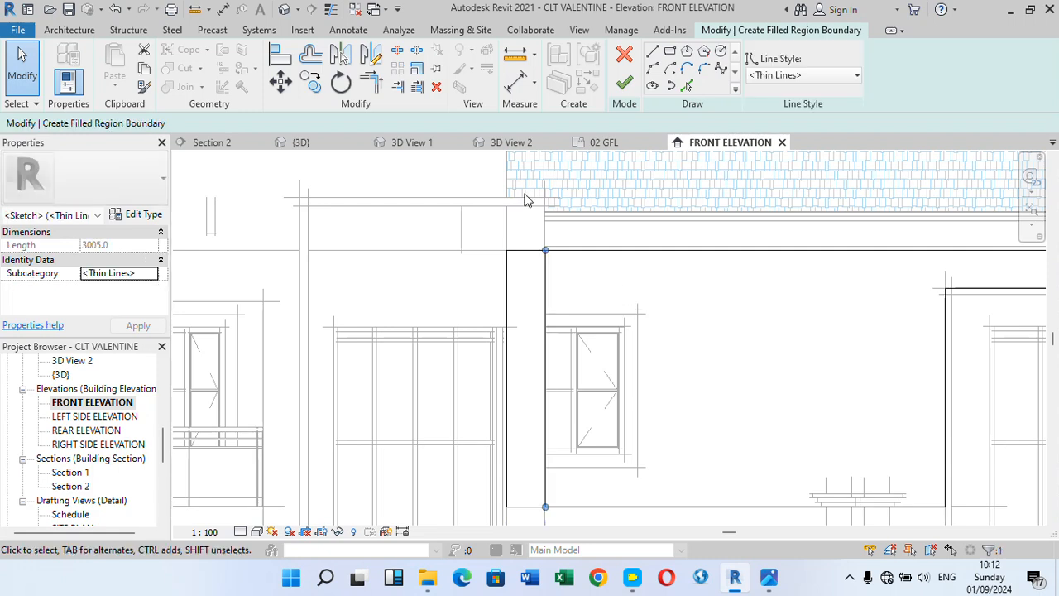
left_click(436, 86)
scroll(534, 318, "down", 4)
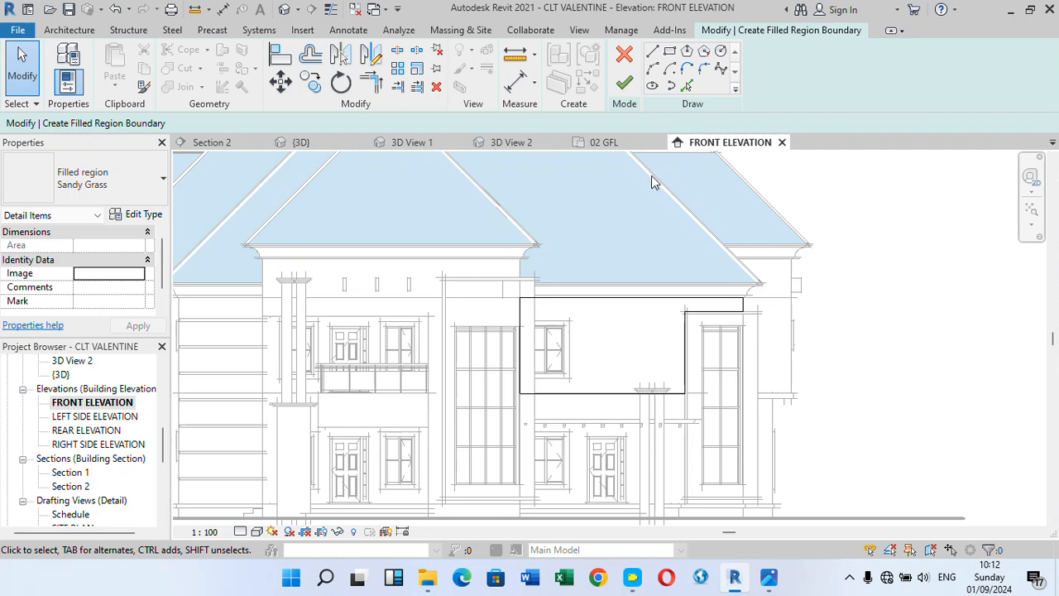
left_click(625, 86)
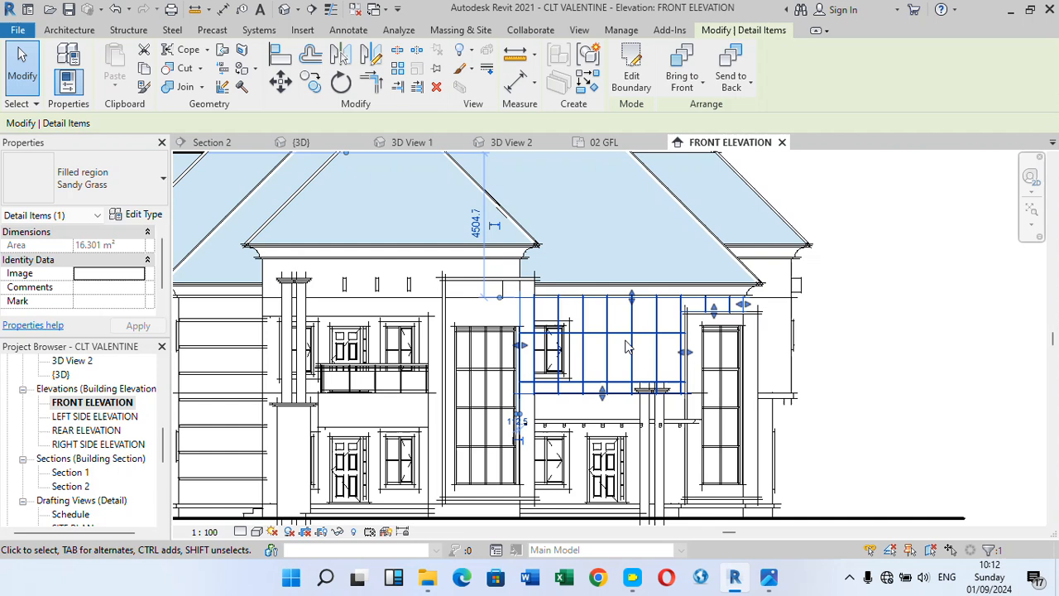
Step: Duplicate the filled region's Sandy Grass type as STONEWORK
left_click(140, 216)
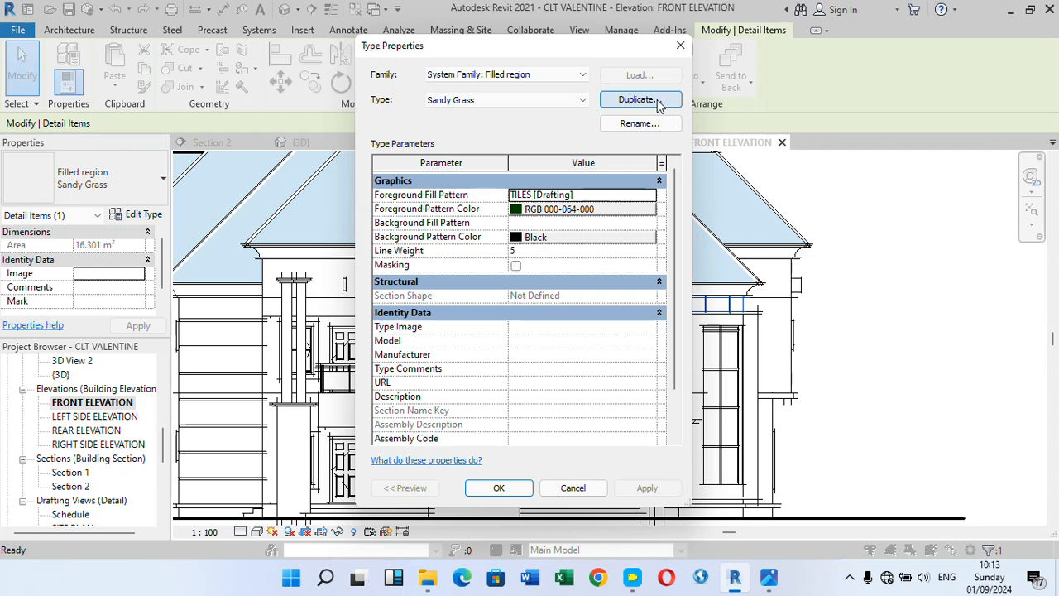
left_click(656, 101)
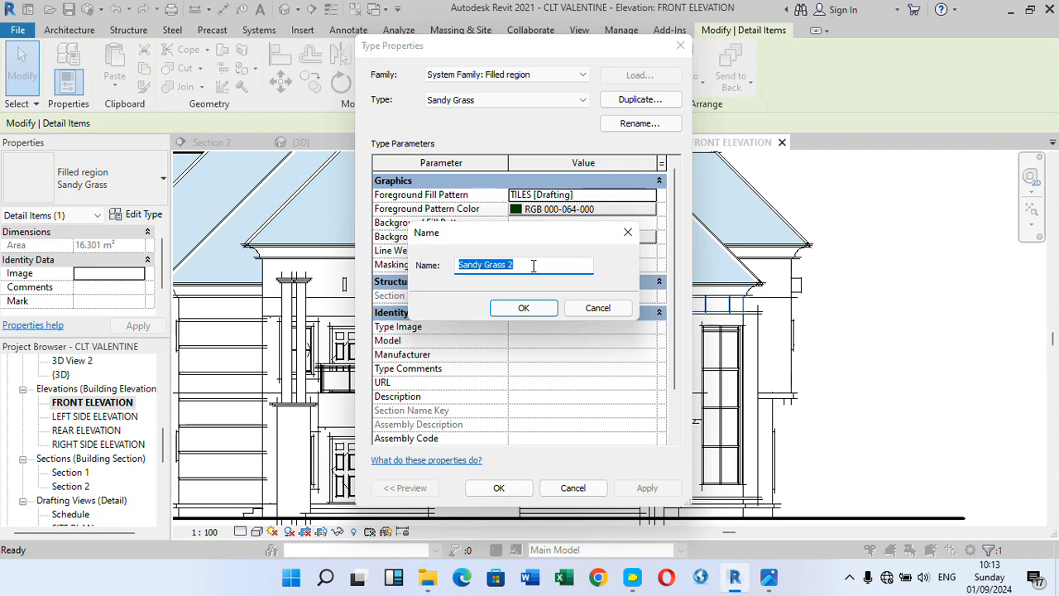
type("STONEWORK")
left_click(530, 309)
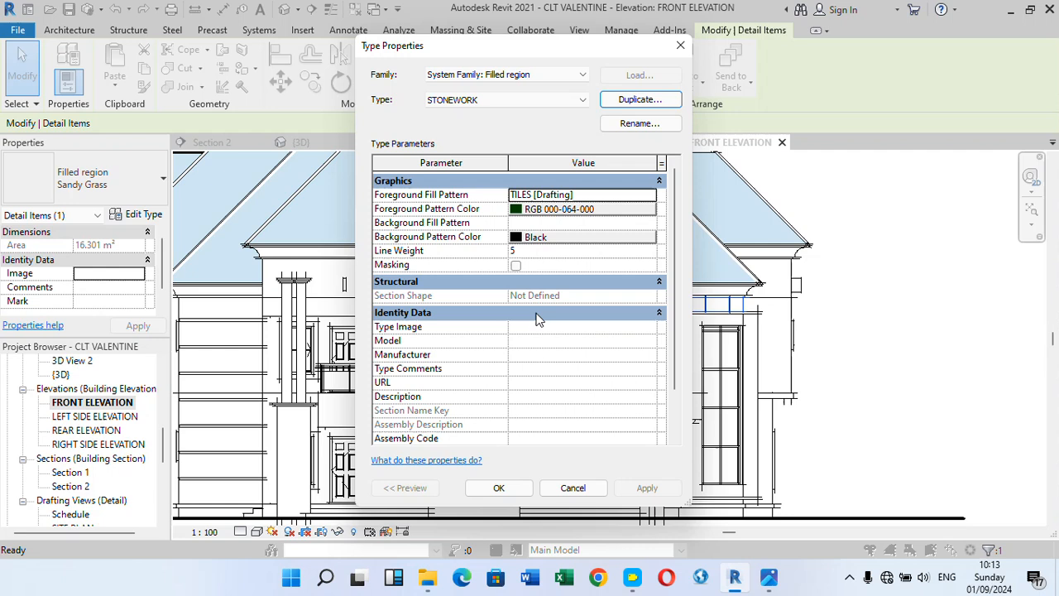
Step: Start a new drafting fill pattern for the STONEWORK type's foreground, enter STONEWORK as its name and set its type to Custom
left_click(613, 199)
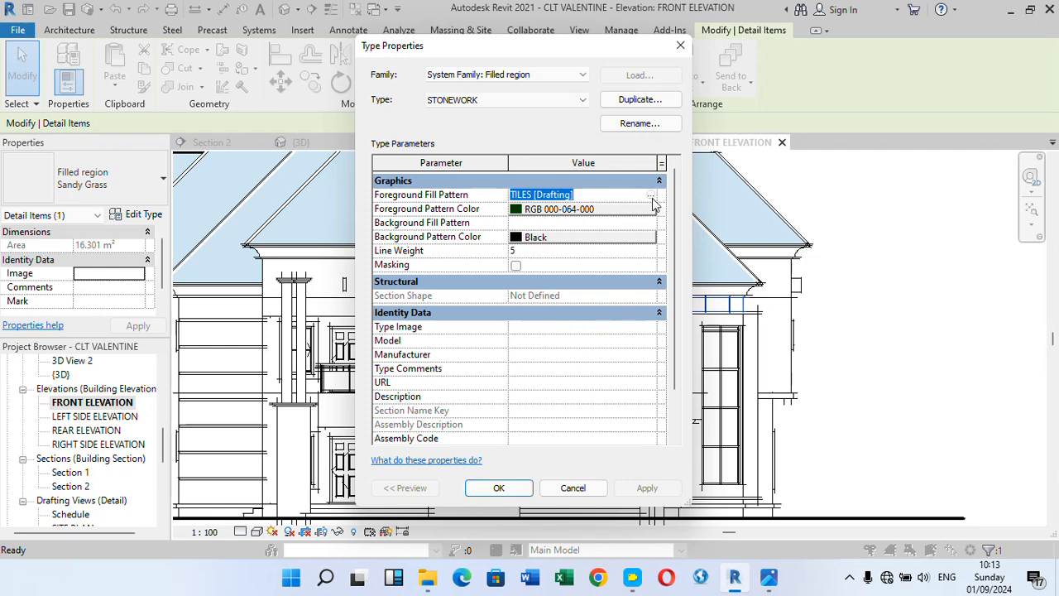
left_click(652, 197)
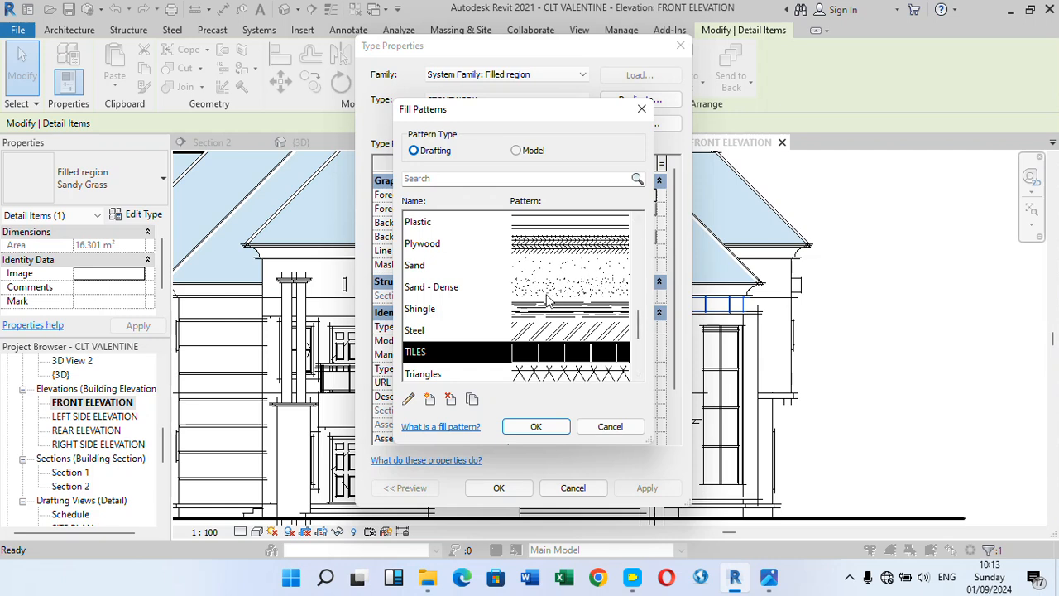
left_click(430, 401)
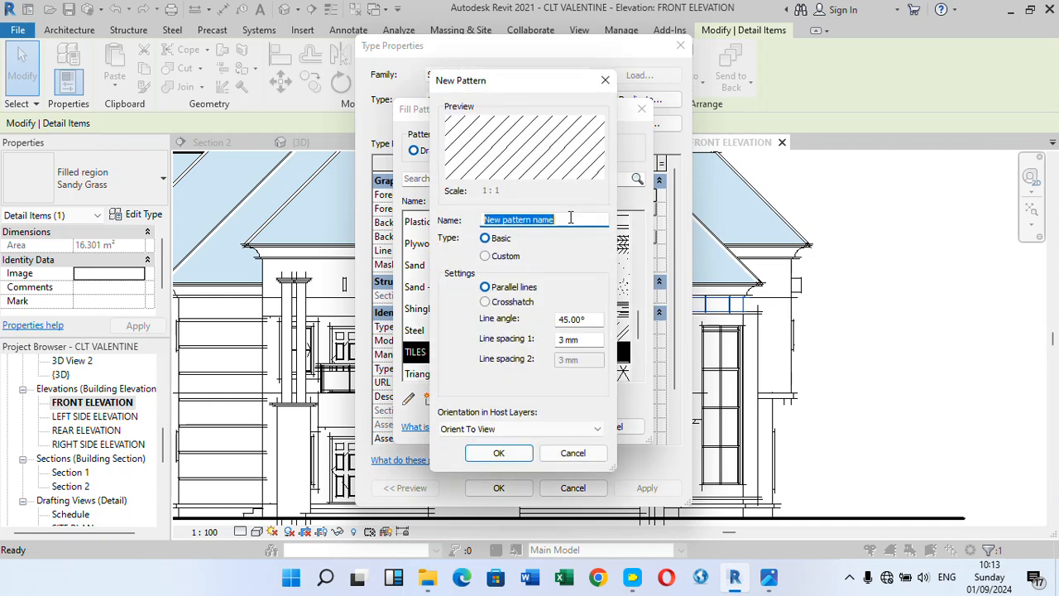
type("ST")
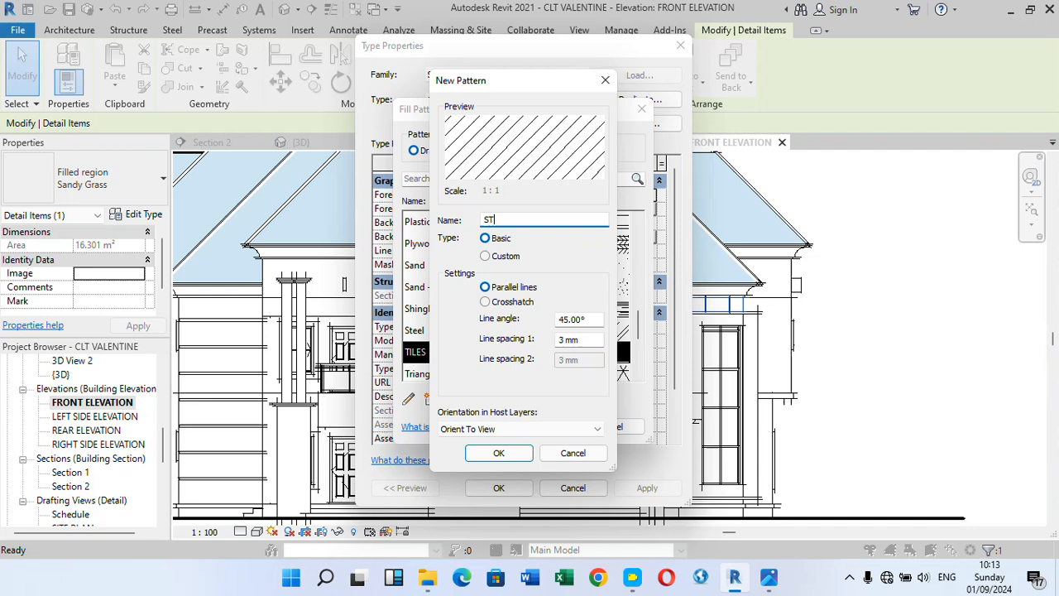
type("ONEWORK")
left_click(488, 257)
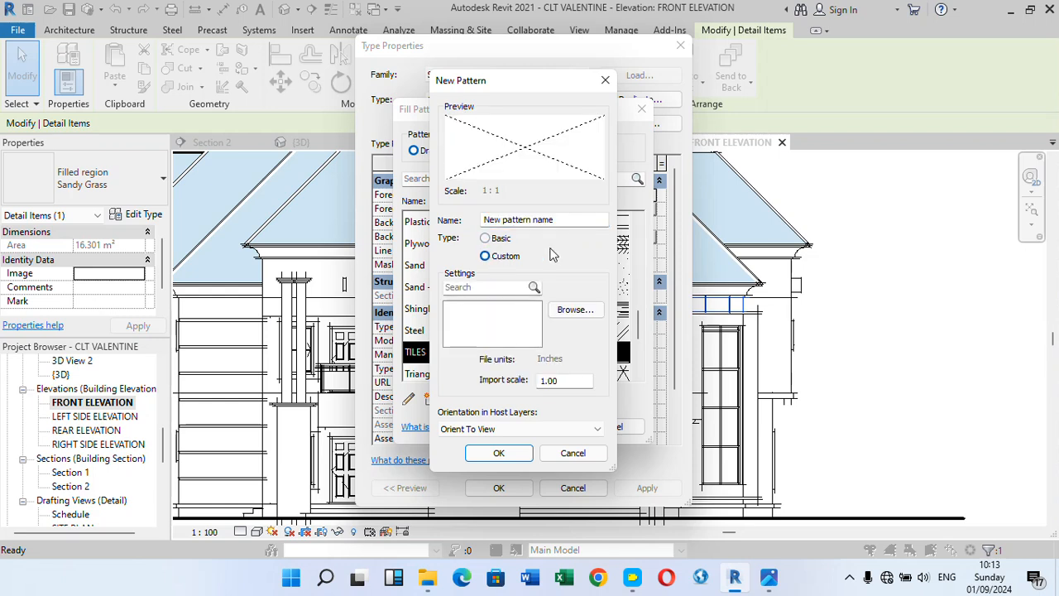
Step: Browse for the new pattern's source file and extract the HSTON4E0 archive in the Downloads folder
left_click(575, 312)
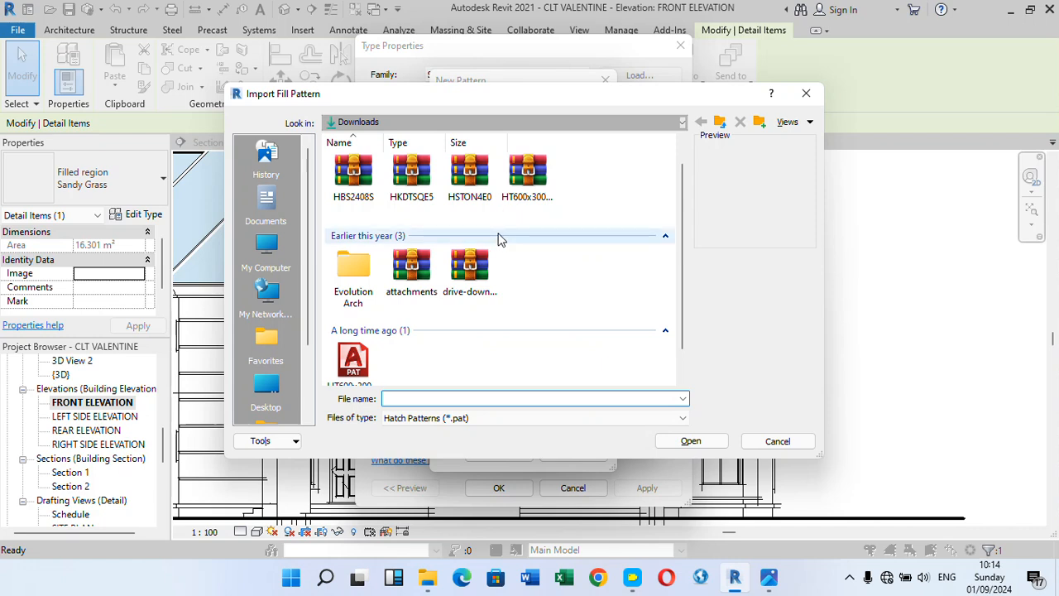
left_click(471, 176)
right_click(472, 178)
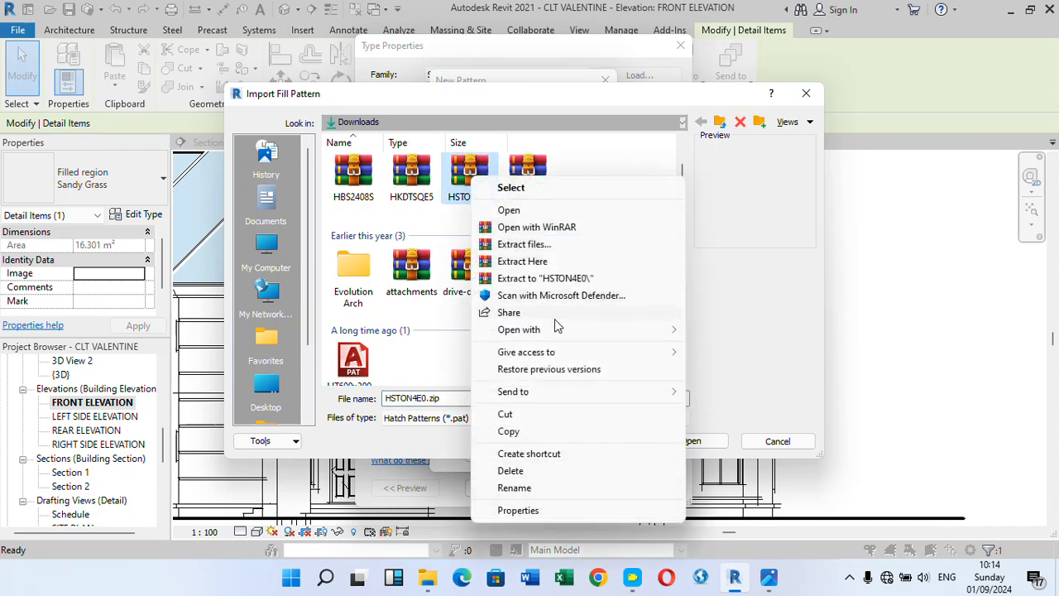
mouse_move(551, 353)
left_click(537, 263)
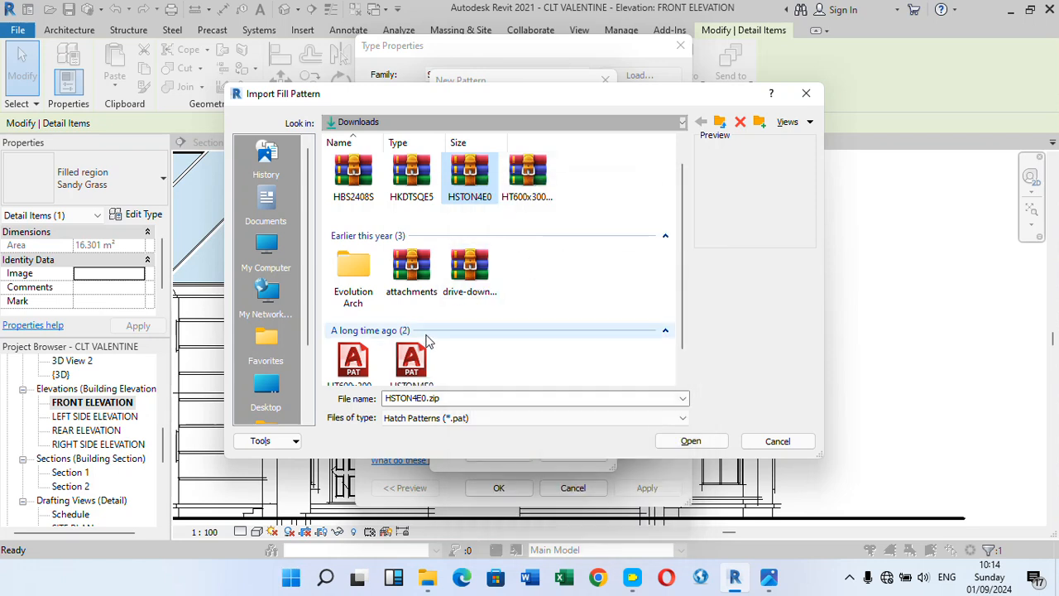
Step: Load HSTON4E0.pat into the new custom pattern and try to create the pattern at the default import scale
scroll(480, 339, "down", 1)
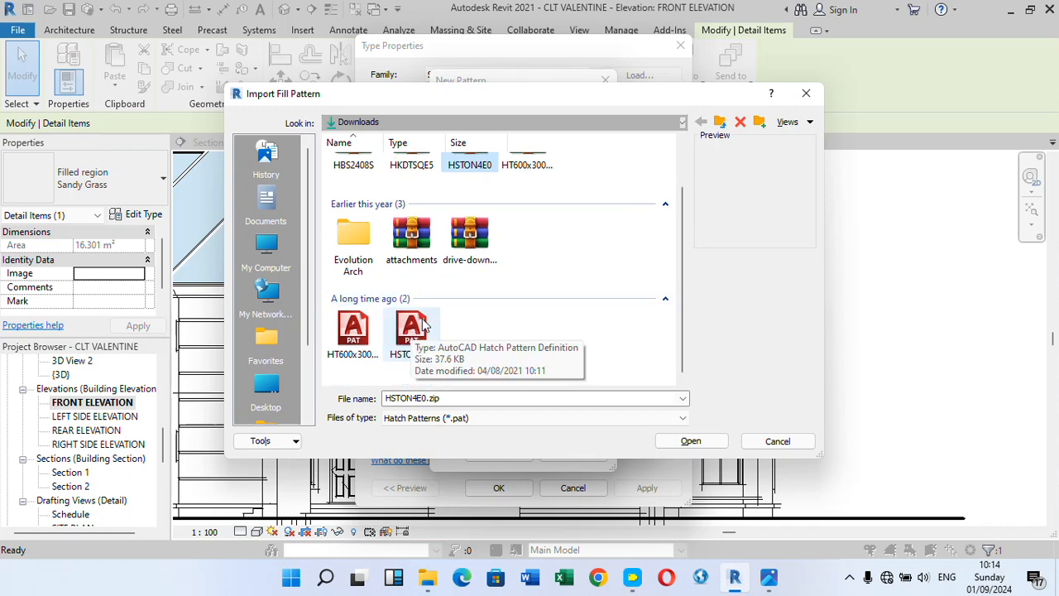
left_click(418, 331)
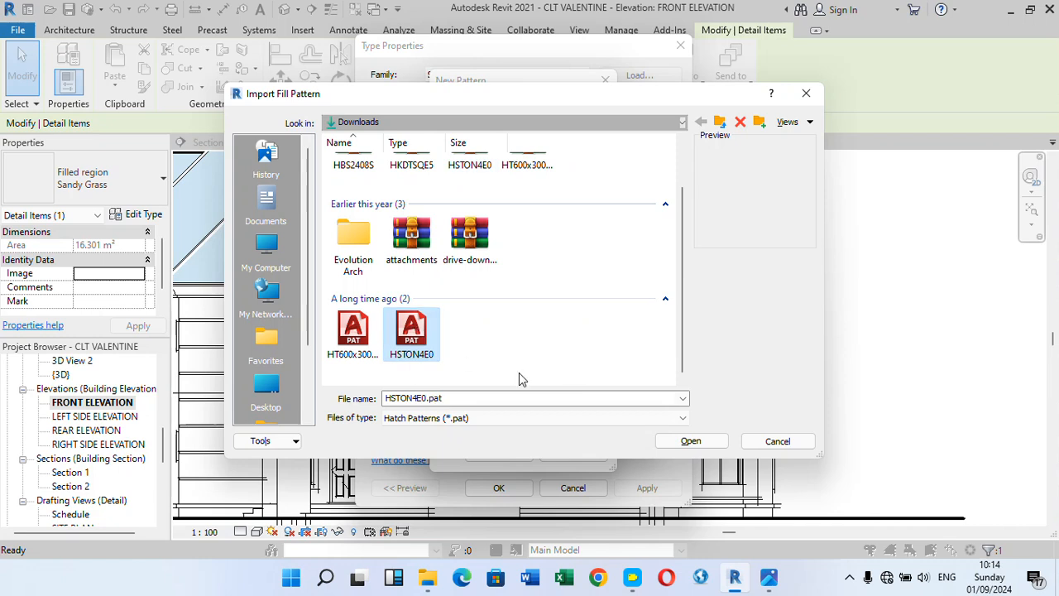
left_click(690, 441)
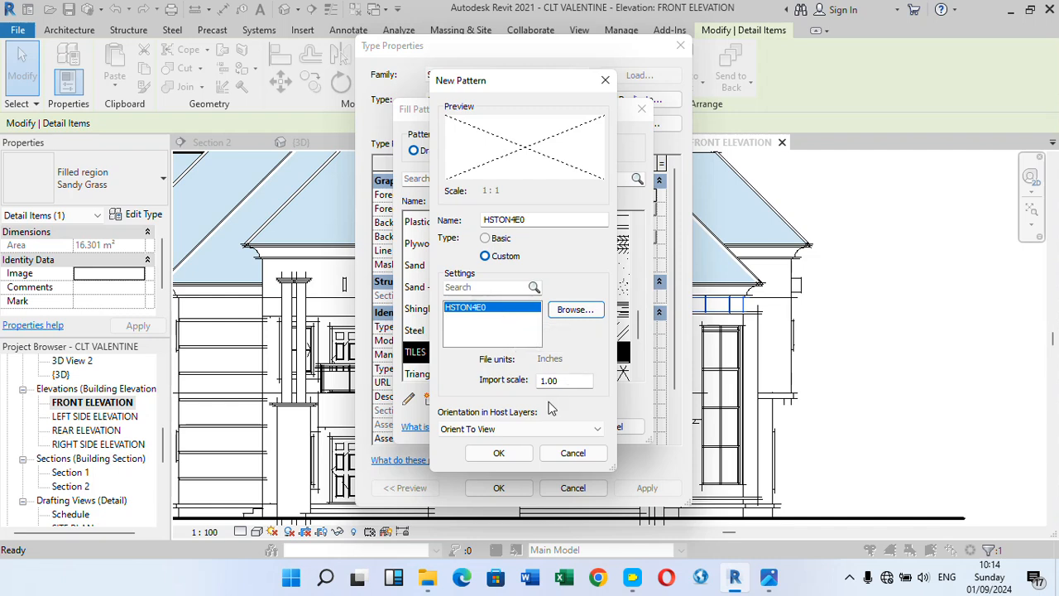
left_click(497, 455)
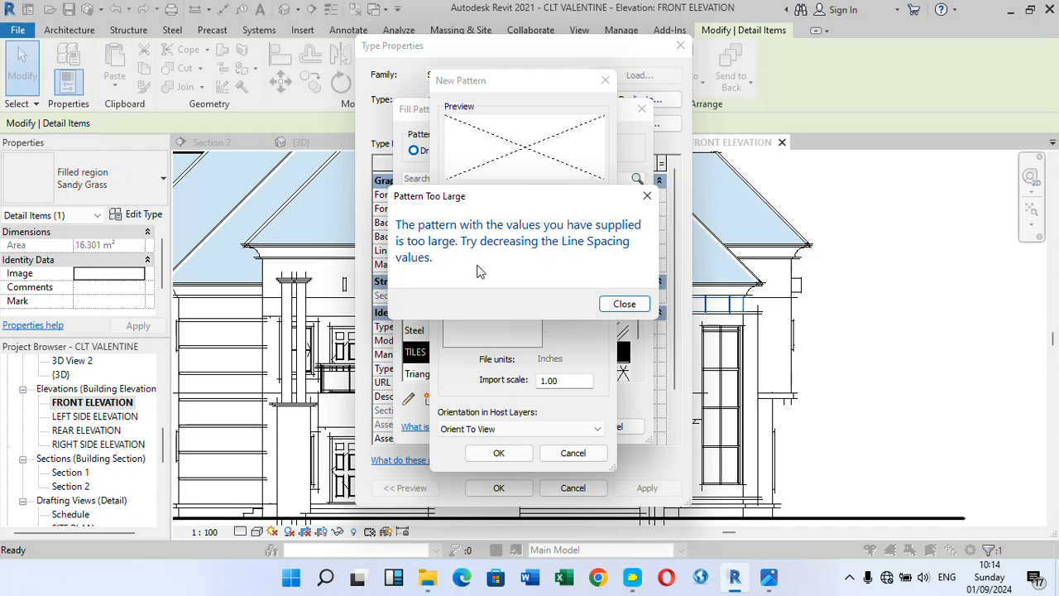
left_click(625, 304)
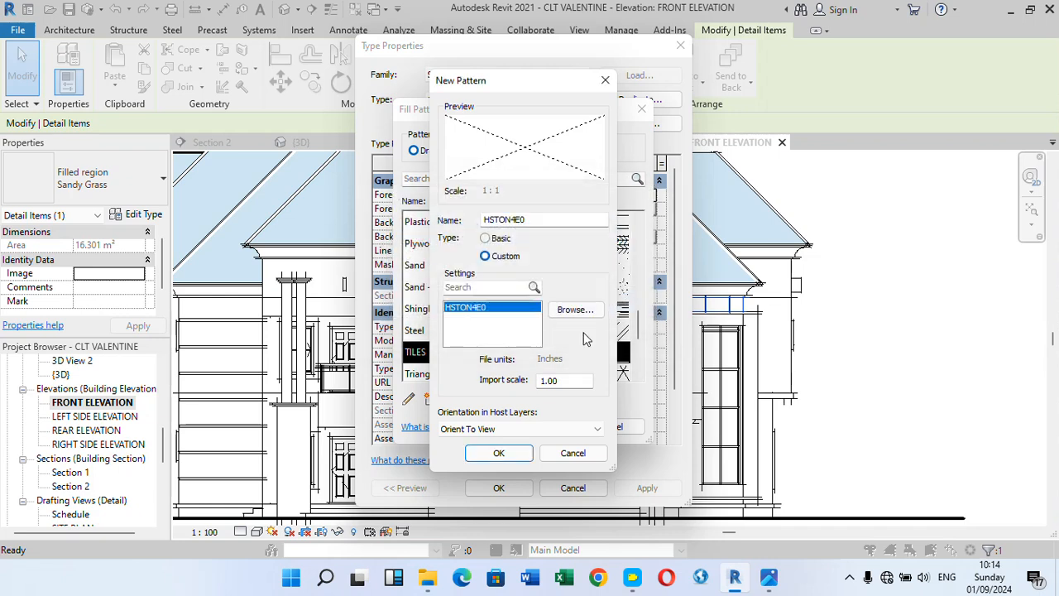
Step: Set the HSTON4E0 pattern's import scale to 0.001 and create the pattern
left_click(573, 381)
key("BackSpace")
key("BackSpace")
key("BackSpace")
type("0.001")
key("BackSpace")
key("BackSpace")
key("BackSpace")
key("BackSpace")
key("BackSpace")
type("0.001")
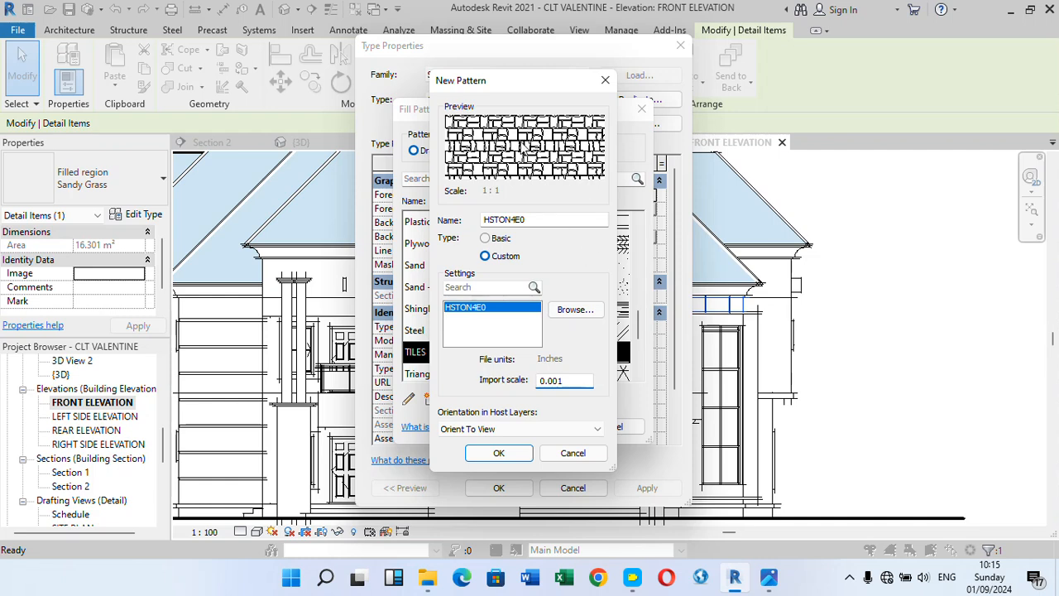
left_click(501, 453)
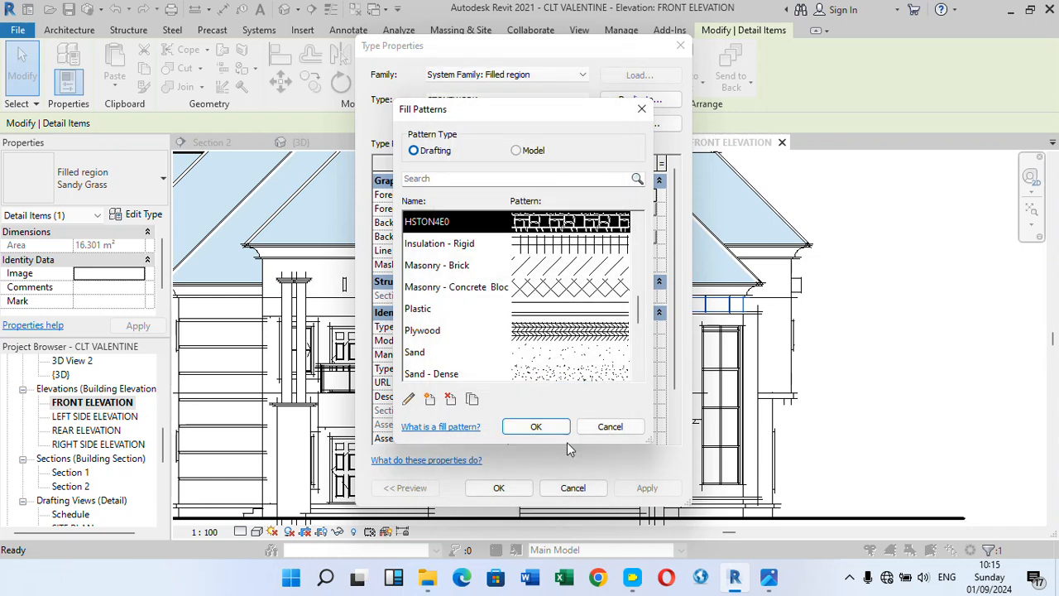
Step: Apply HSTON4E0 as the STONEWORK type's foreground fill pattern and deselect the filled region
left_click(536, 427)
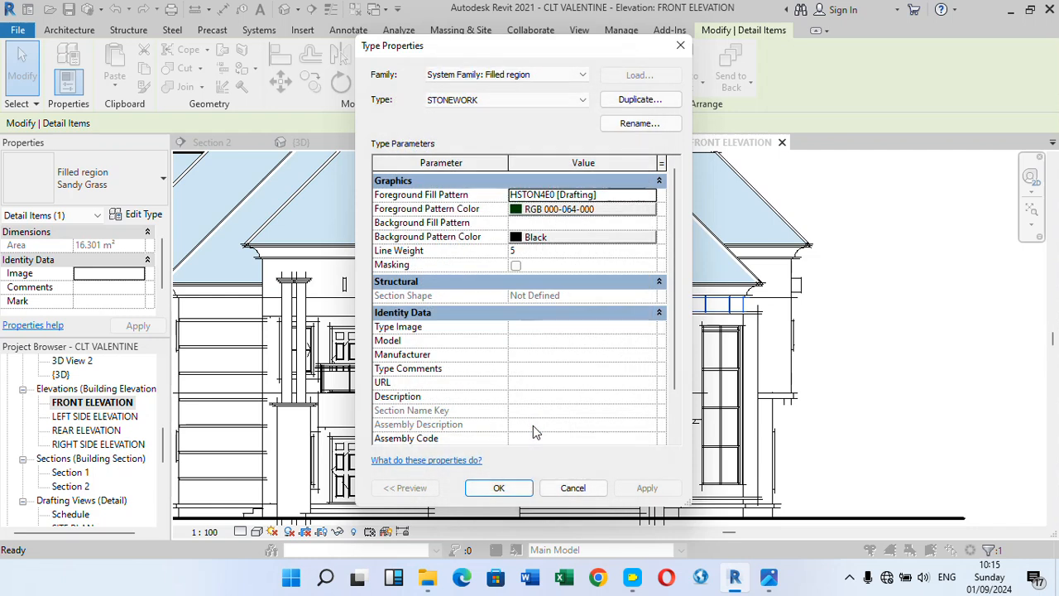
left_click(498, 488)
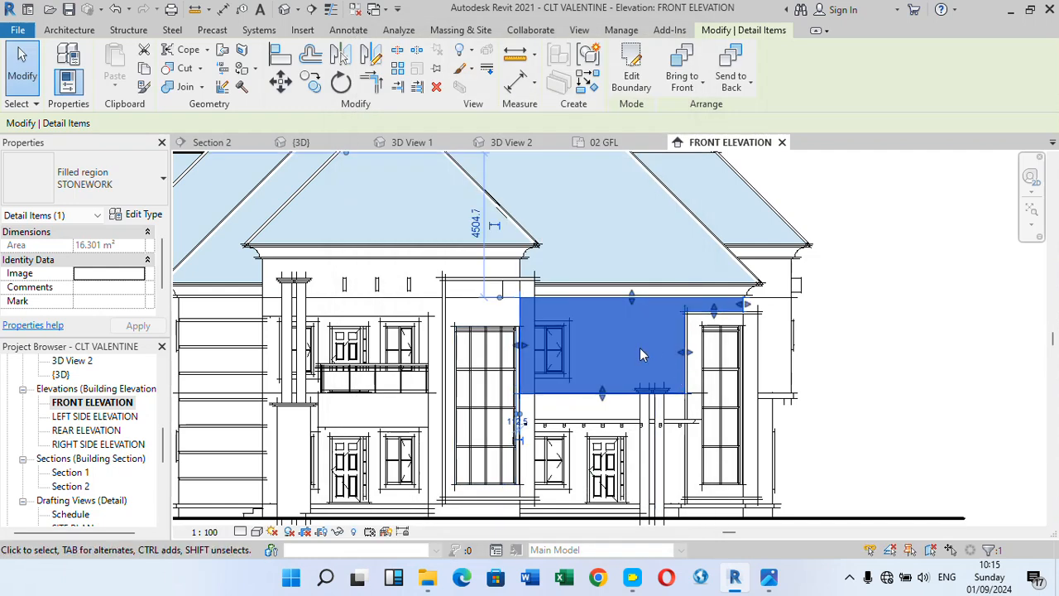
left_click(21, 68)
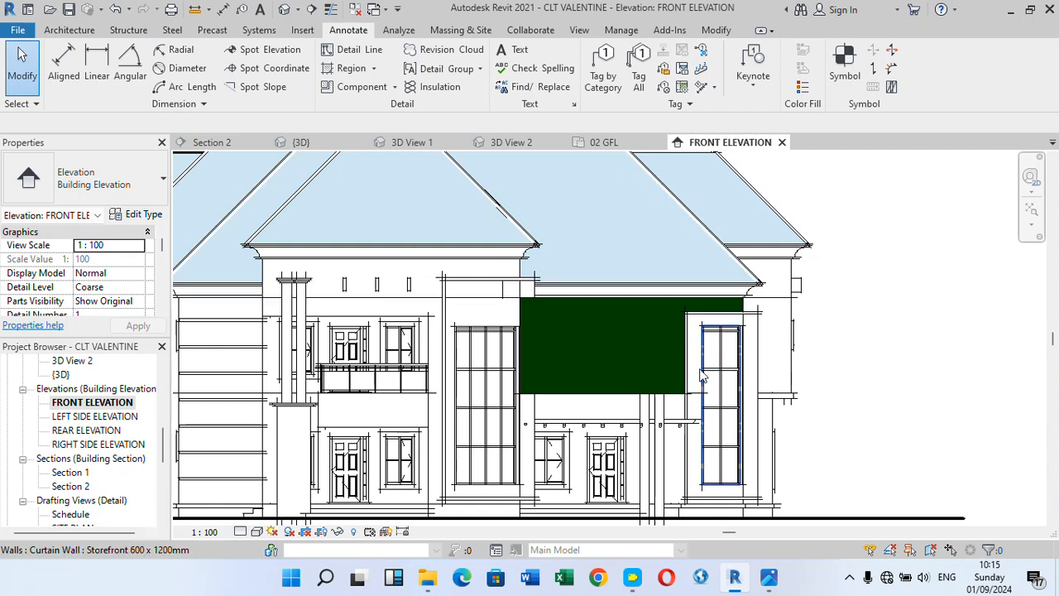
Step: Edit the STONEWORK type's HSTON4E0 foreground pattern to an import scale of 0.005 and apply it to the filled region
scroll(694, 374, "up", 3)
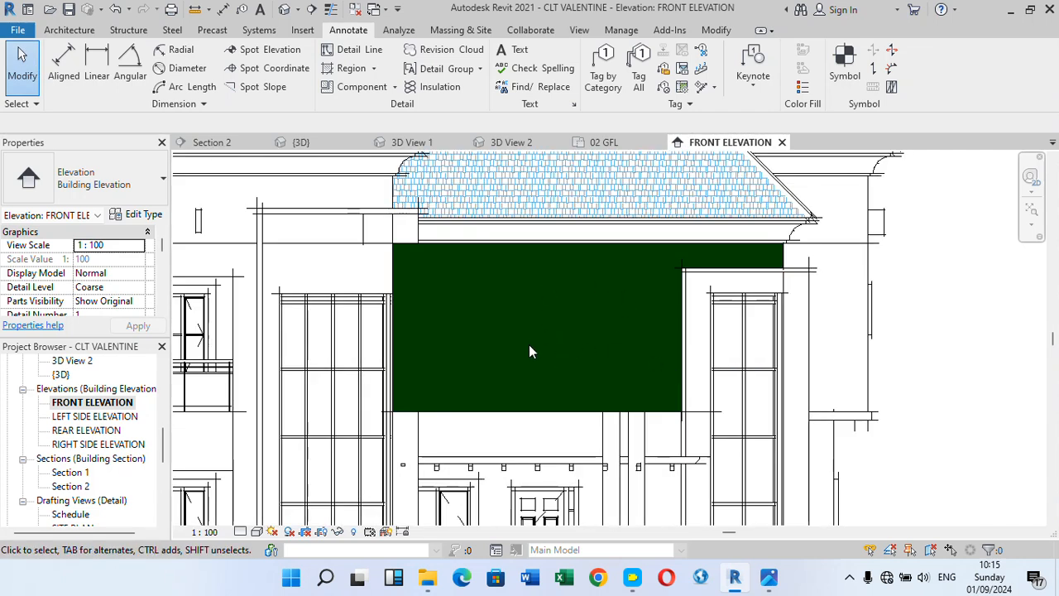
scroll(541, 288, "up", 2)
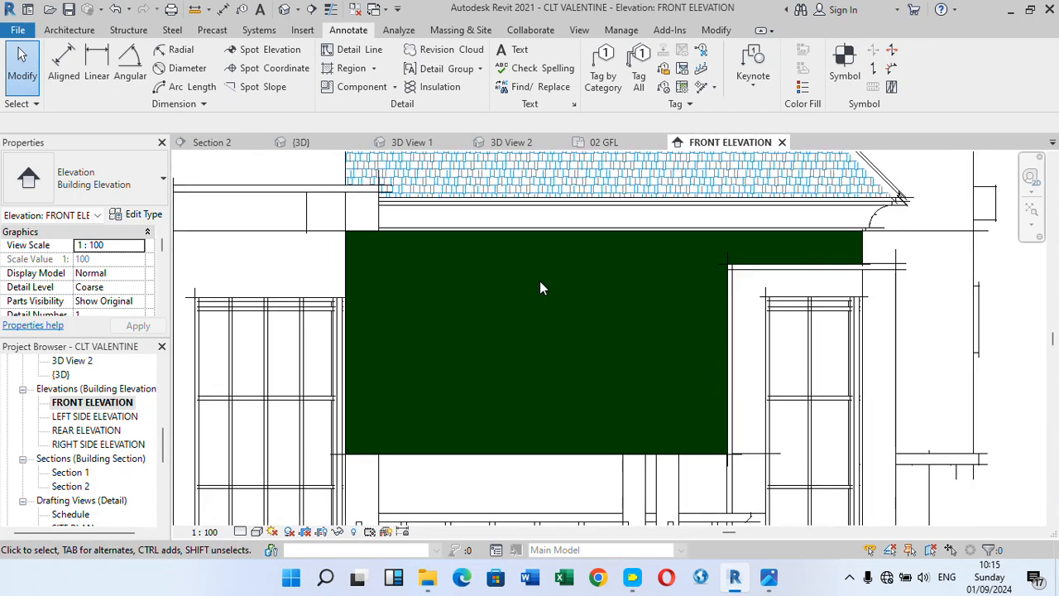
left_click(346, 250)
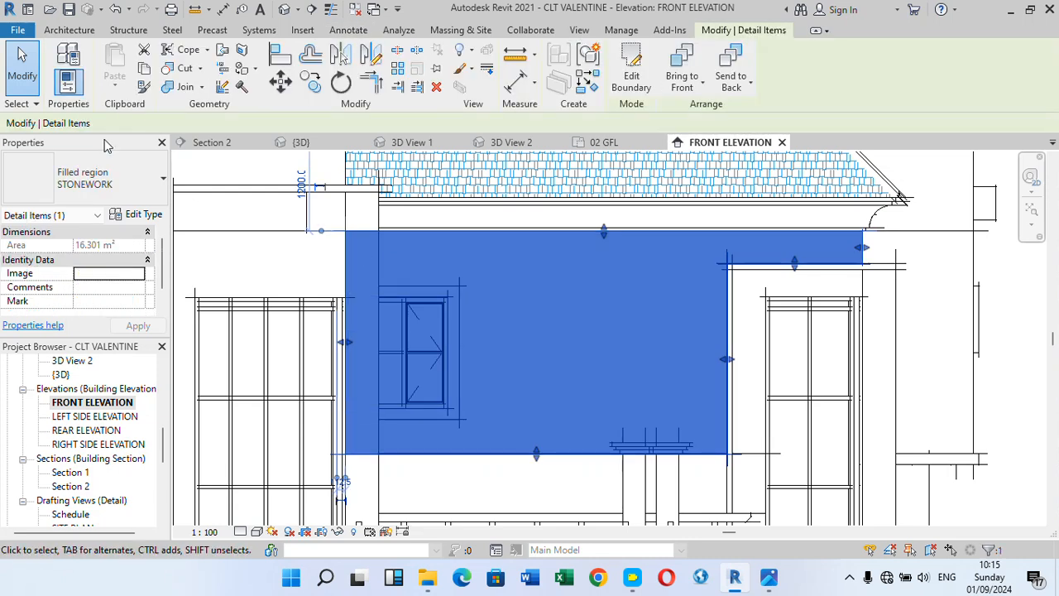
left_click(144, 217)
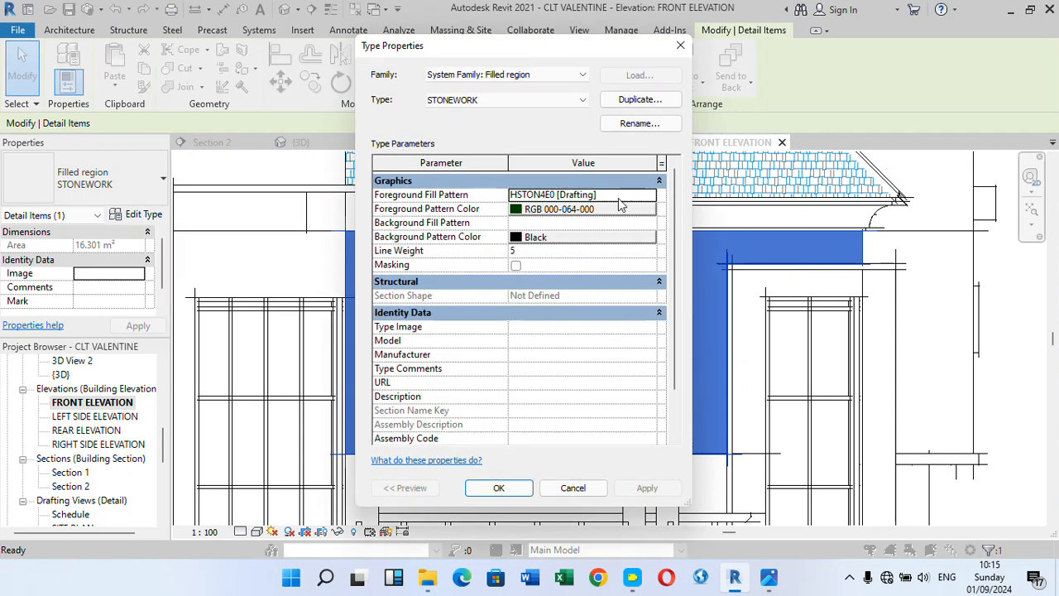
left_click(615, 197)
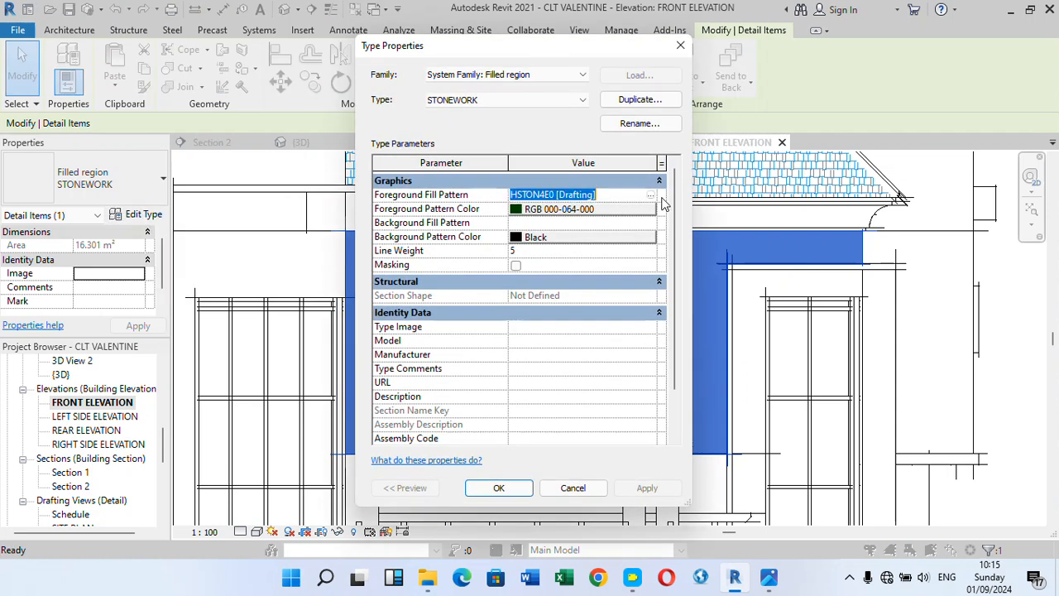
left_click(651, 199)
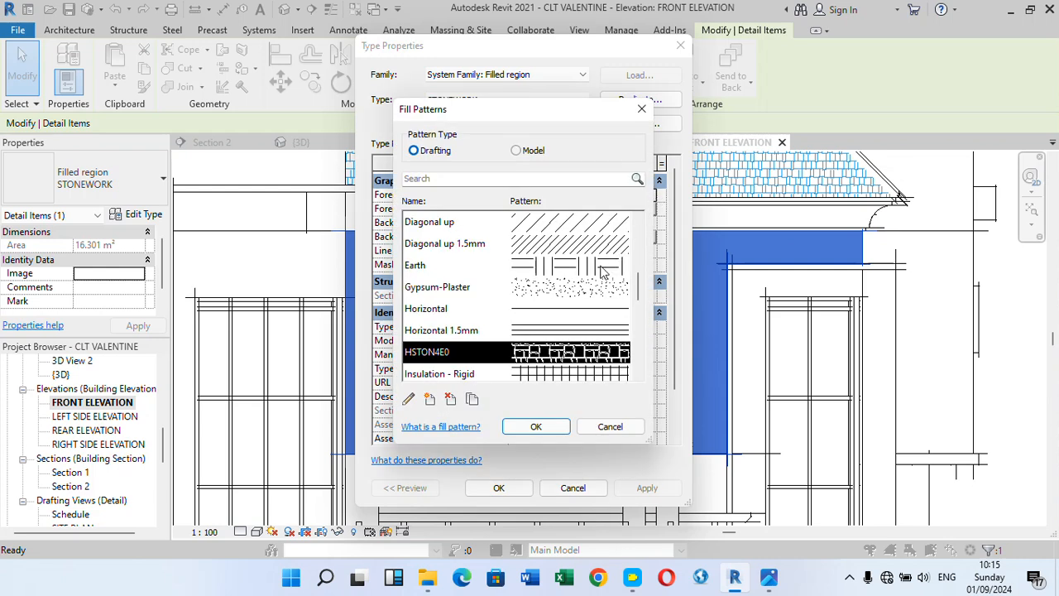
left_click(409, 400)
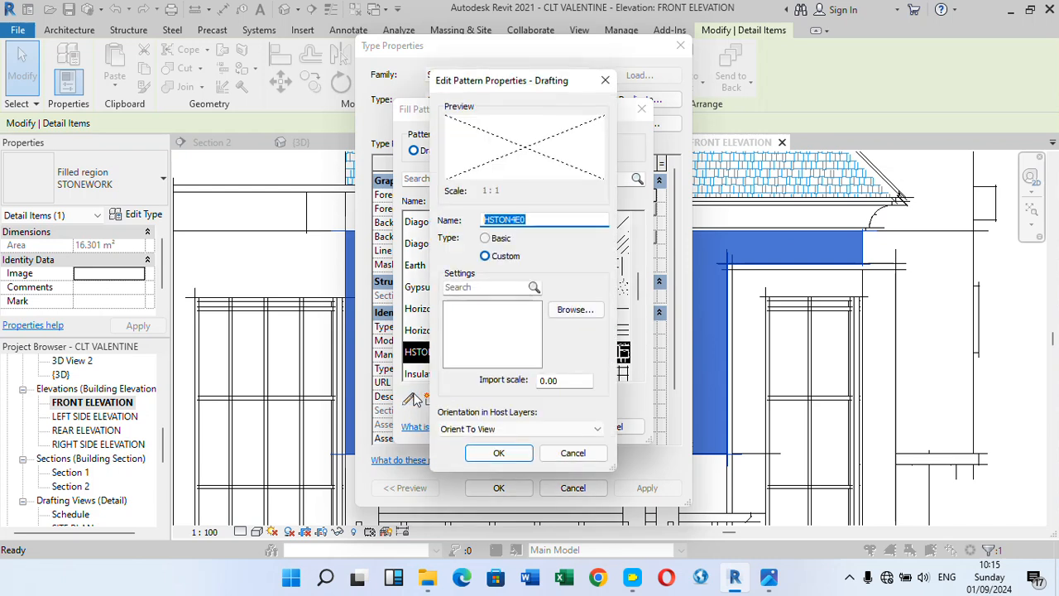
left_click(566, 382)
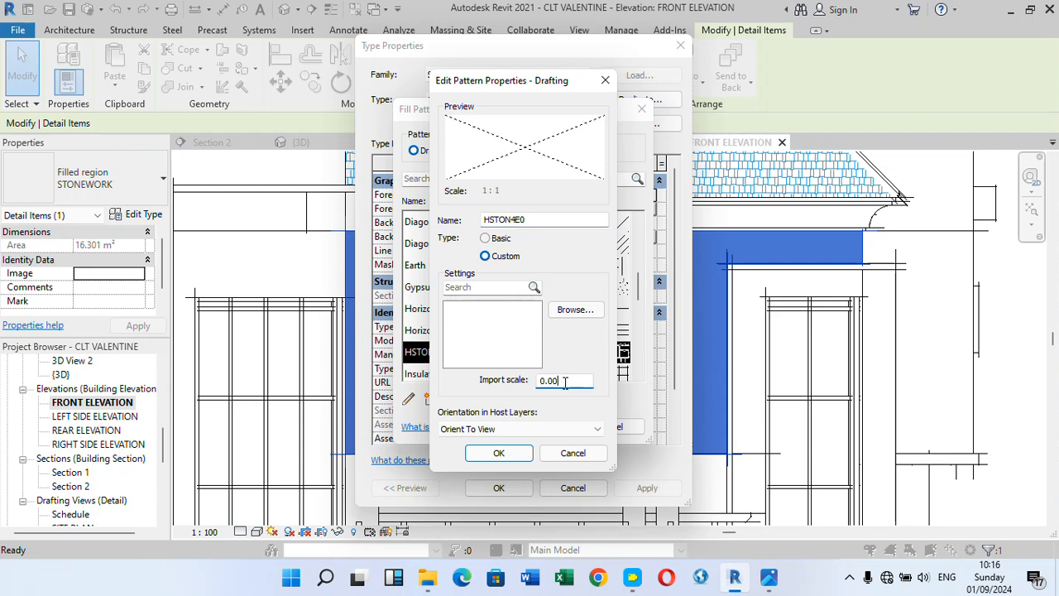
type("5")
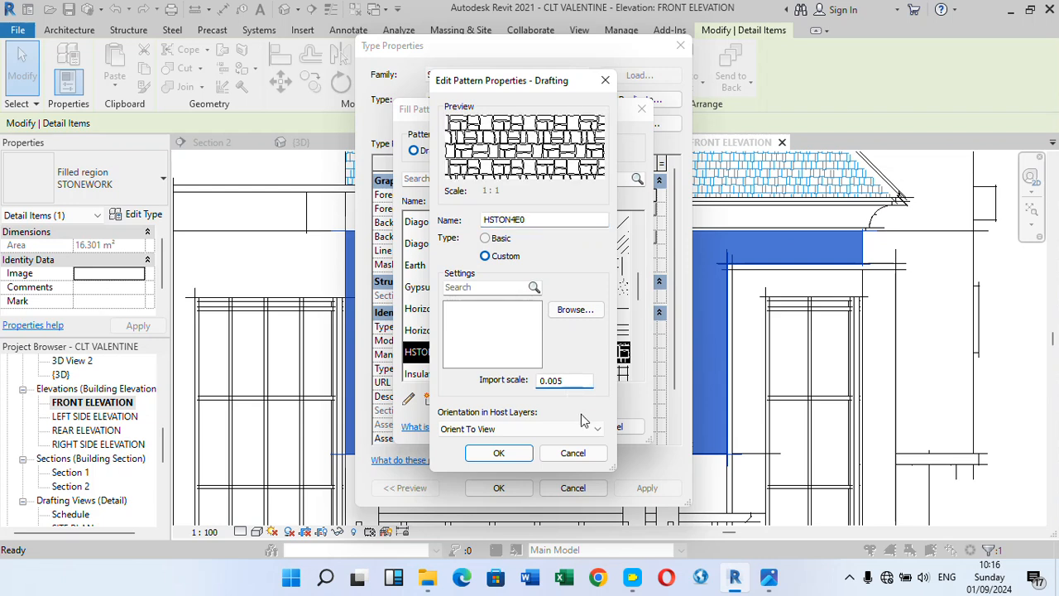
left_click(501, 454)
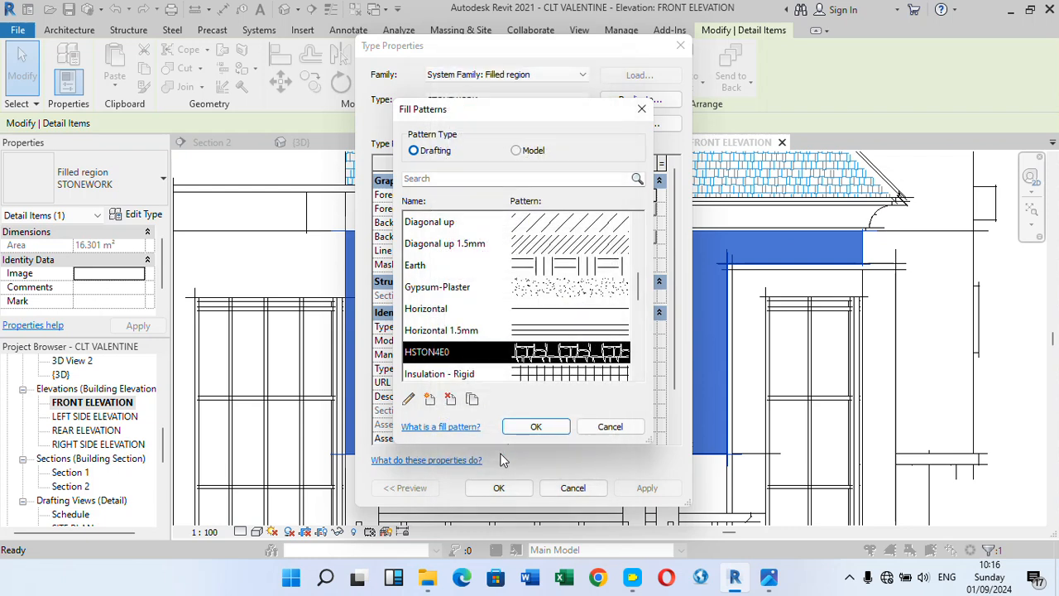
left_click(538, 426)
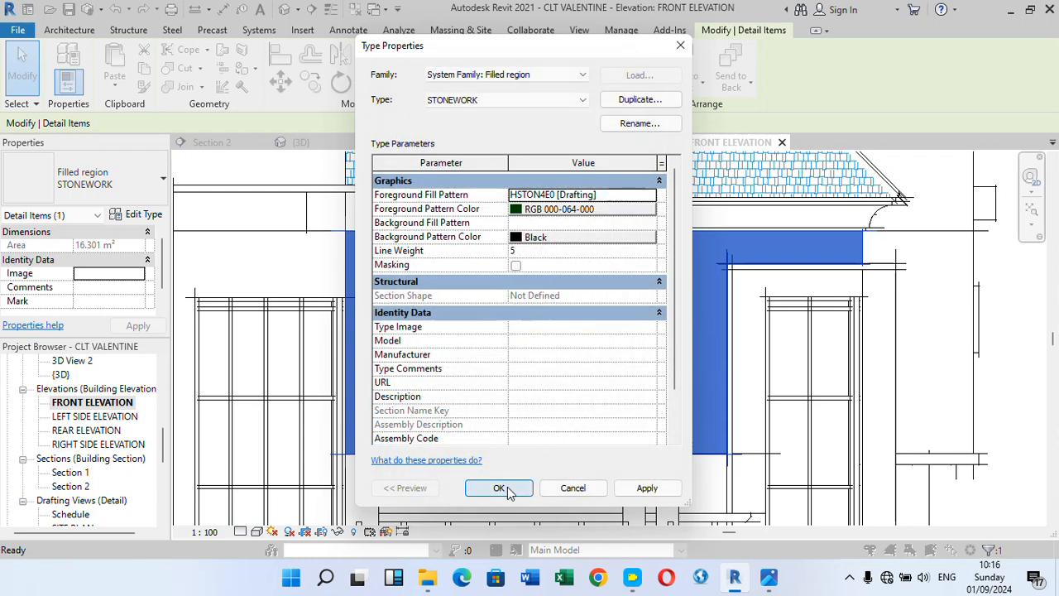
left_click(499, 488)
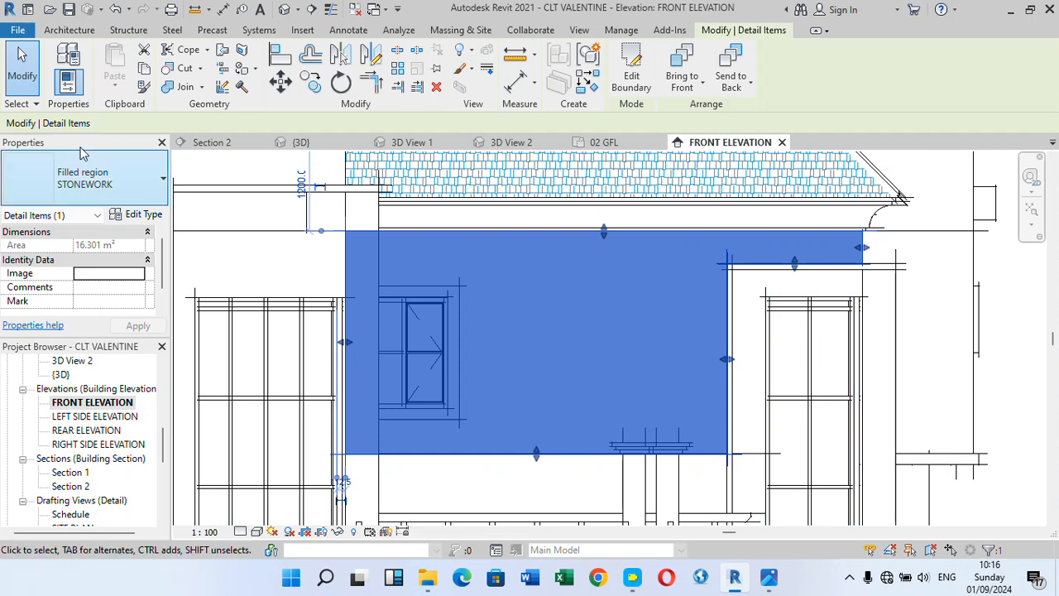
left_click(23, 73)
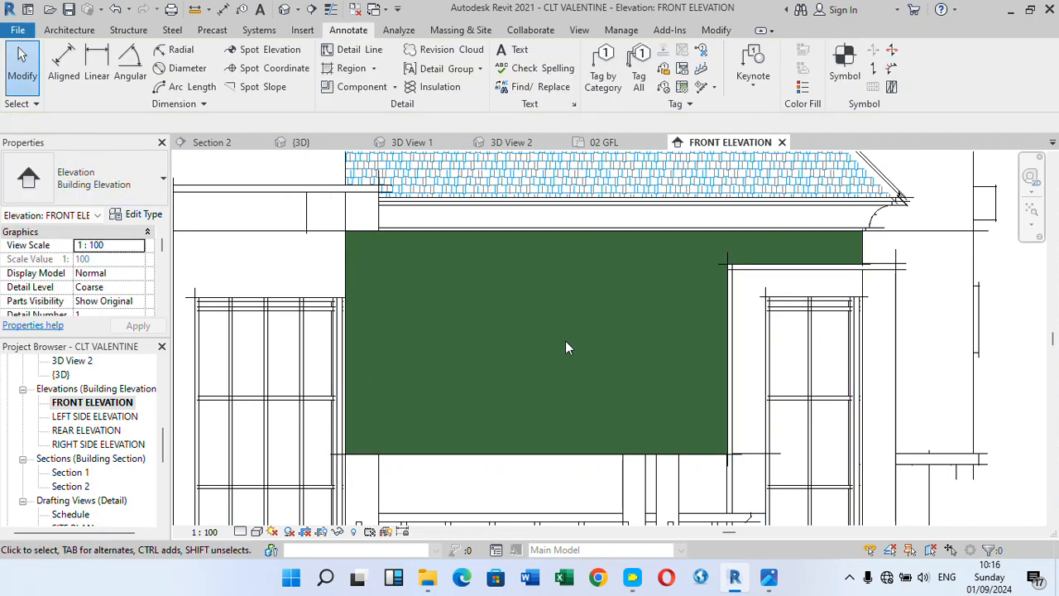
Step: Set the HSTON4E0 foreground pattern's import scale to 0.05 and apply it to the STONEWORK filled region
left_click(348, 263)
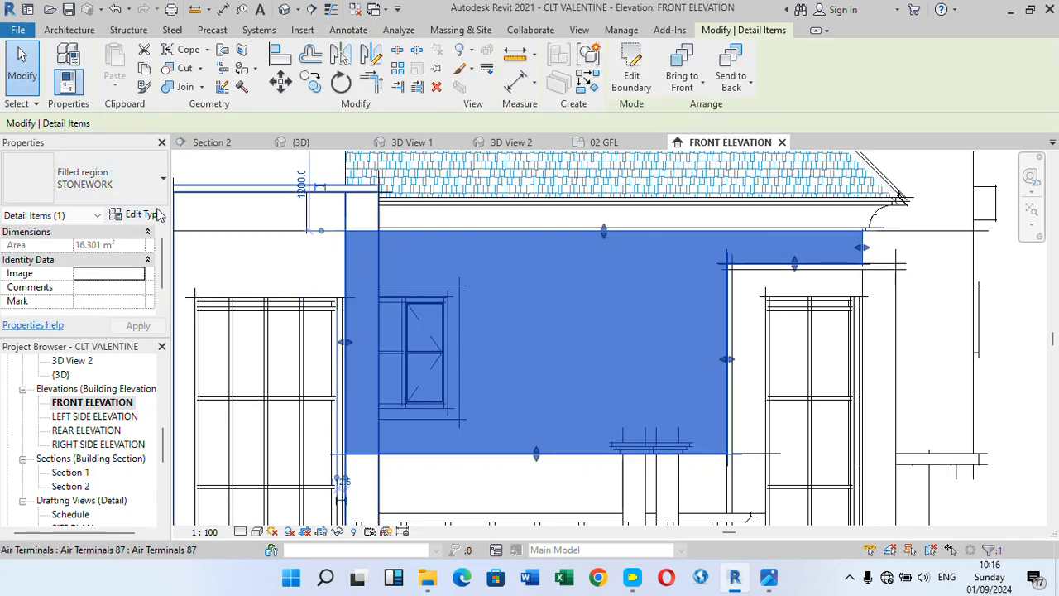
left_click(139, 214)
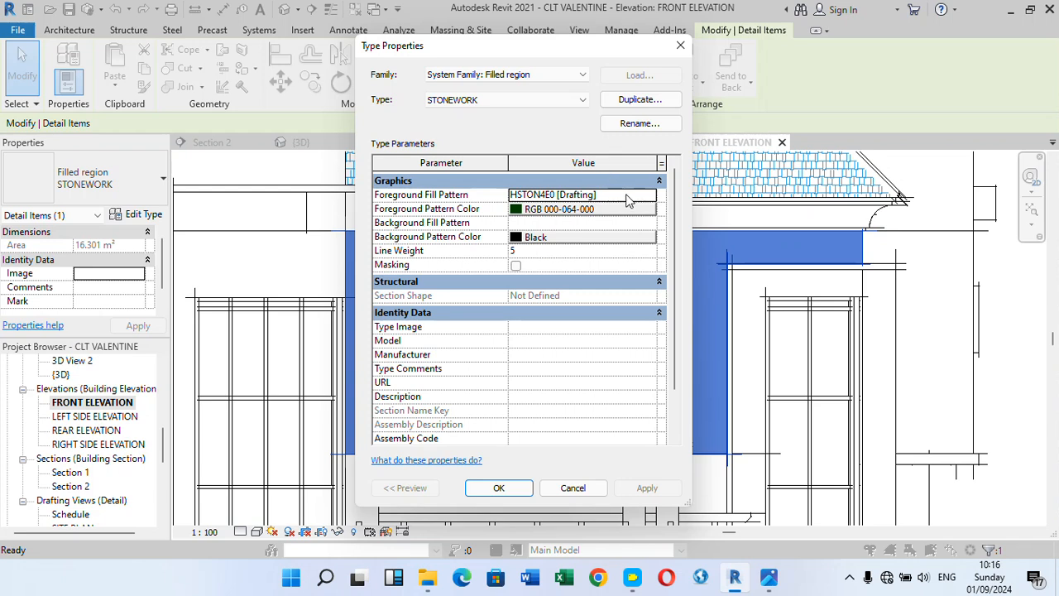
left_click(626, 194)
left_click(649, 197)
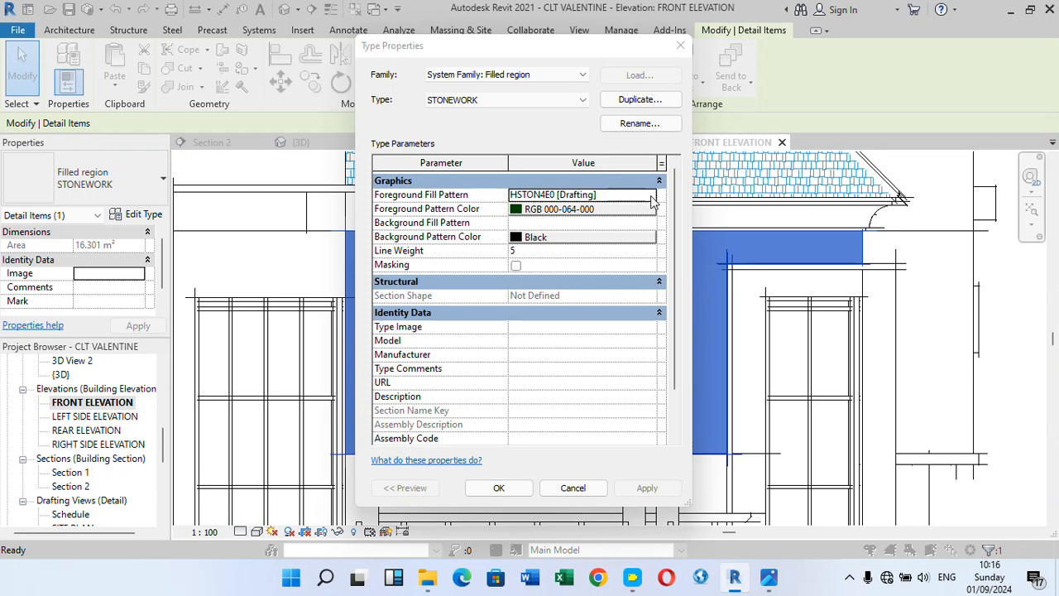
left_click(408, 401)
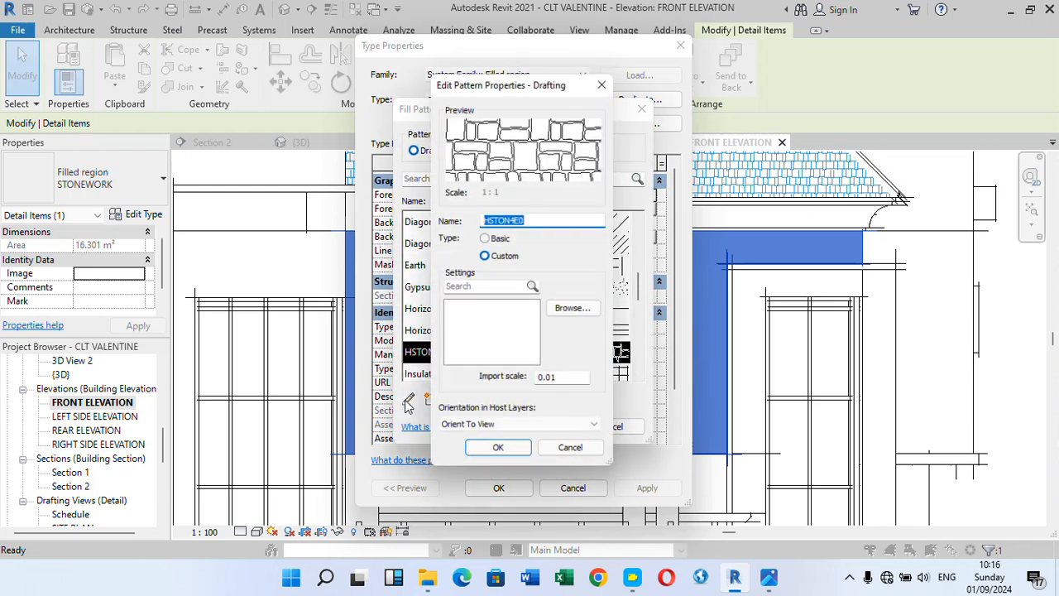
left_click(572, 382)
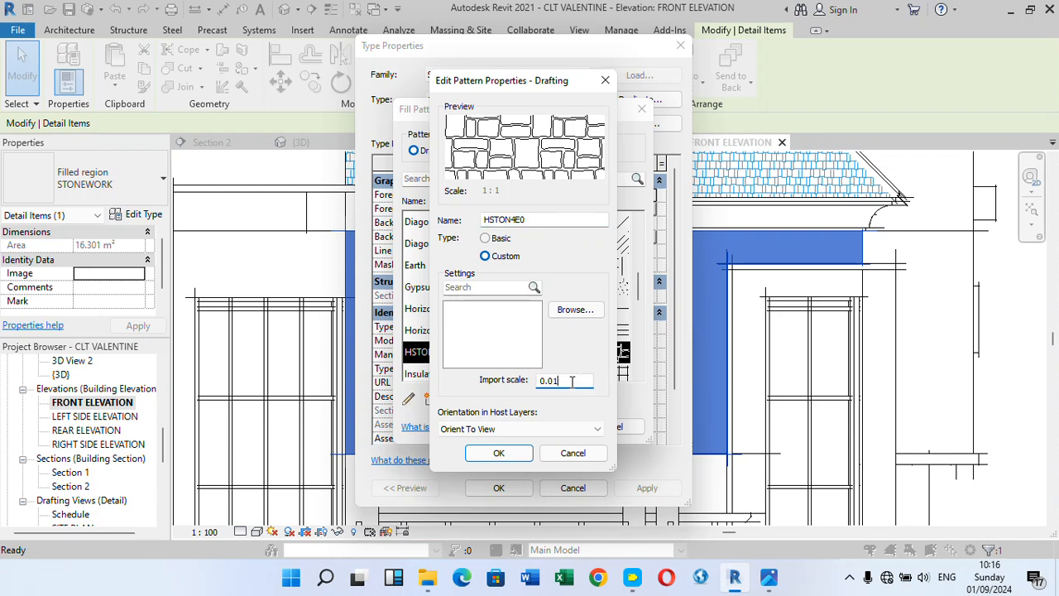
key("BackSpace")
type("5")
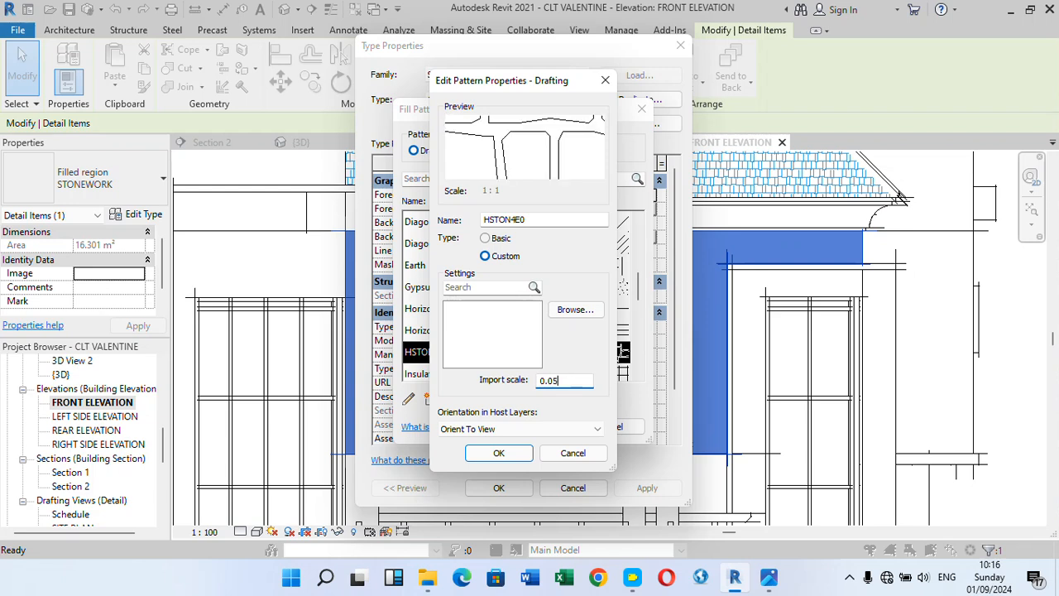
left_click(518, 458)
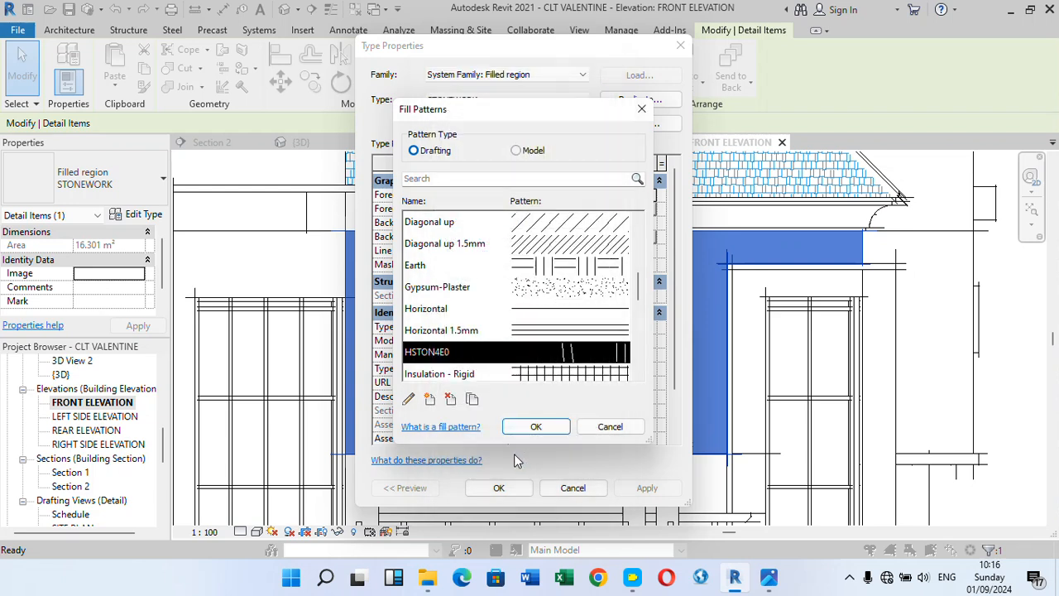
left_click(535, 427)
left_click(508, 487)
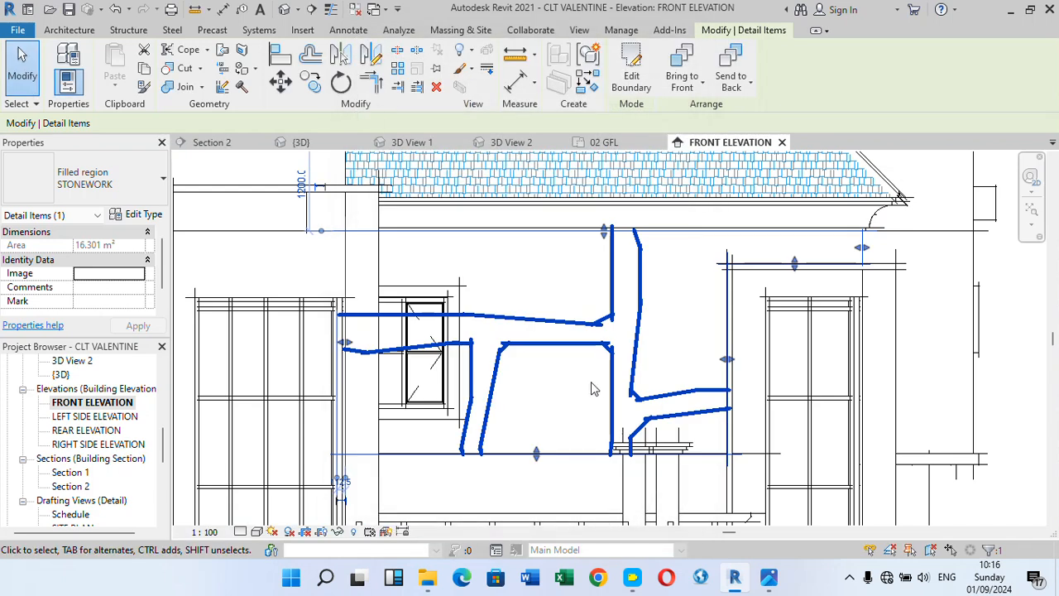
Step: Set the STONEWORK type's HSTON4E0 foreground pattern to an import scale of 0.01, apply it and deselect the filled region
left_click(138, 215)
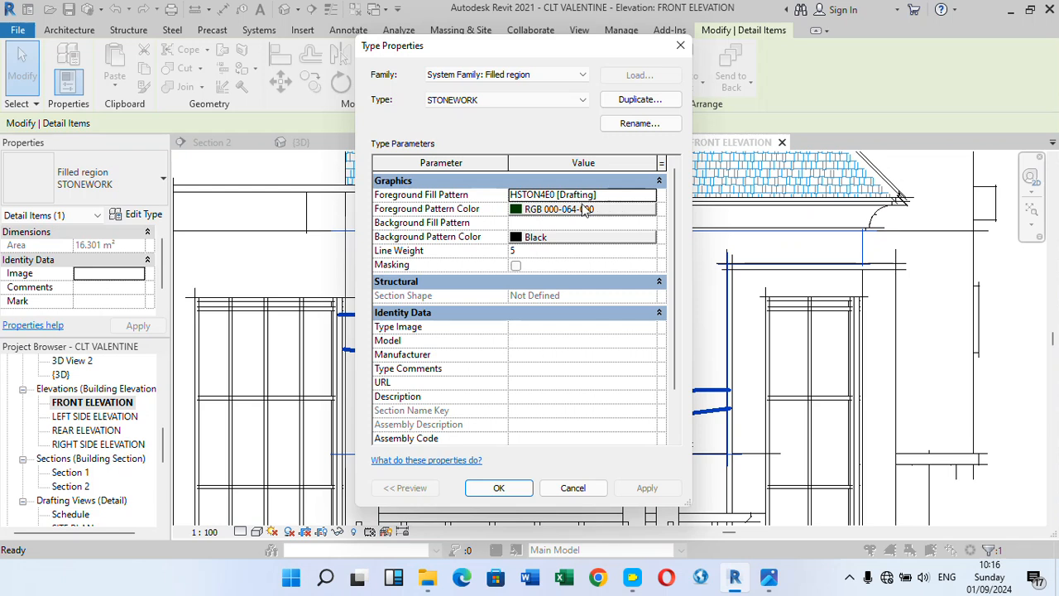
left_click(622, 195)
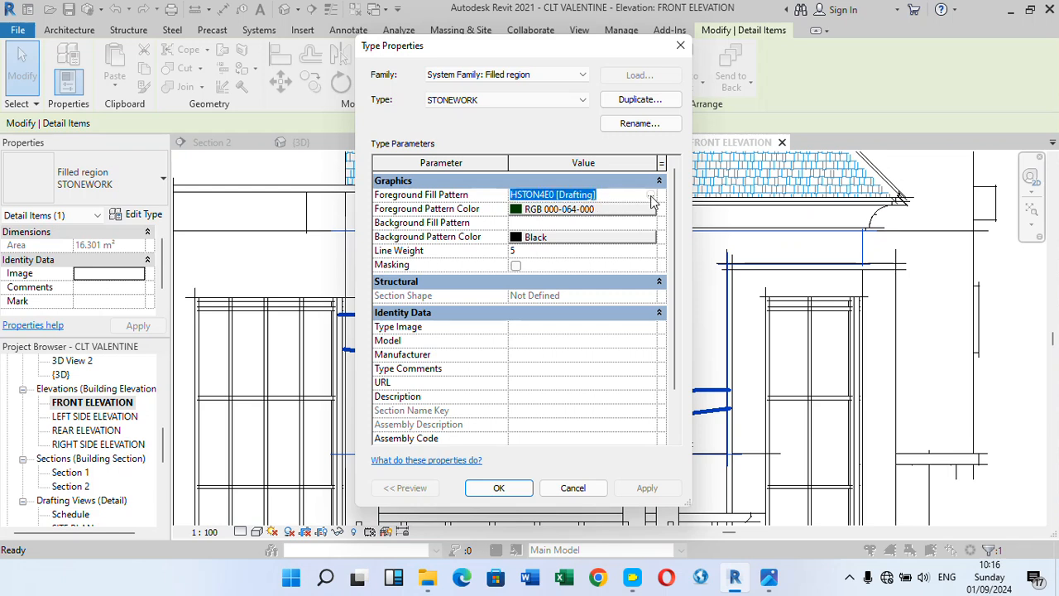
left_click(651, 195)
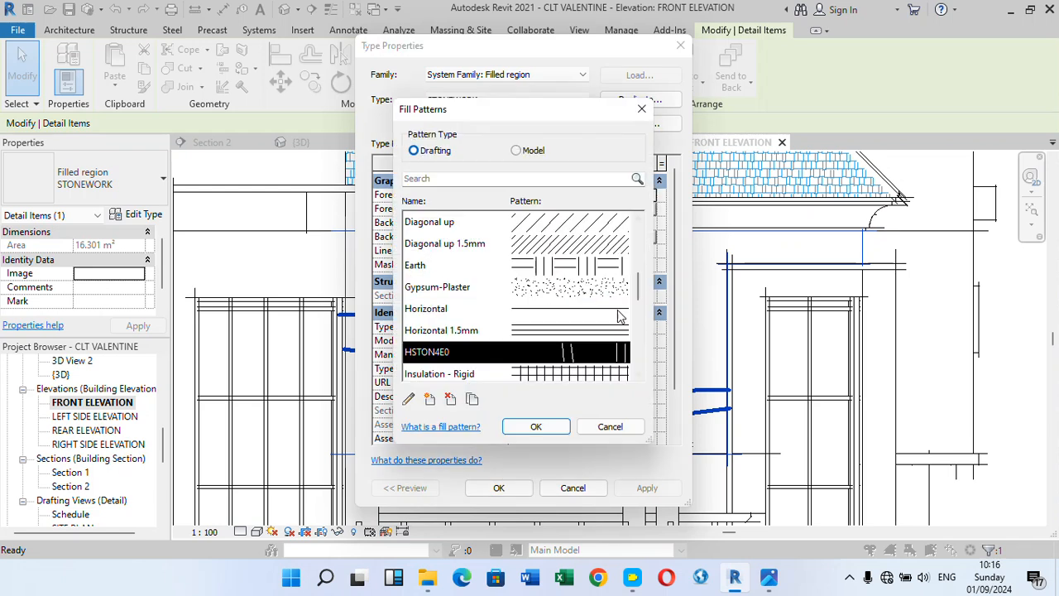
left_click(408, 401)
left_click(566, 381)
key("BackSpace")
type("1")
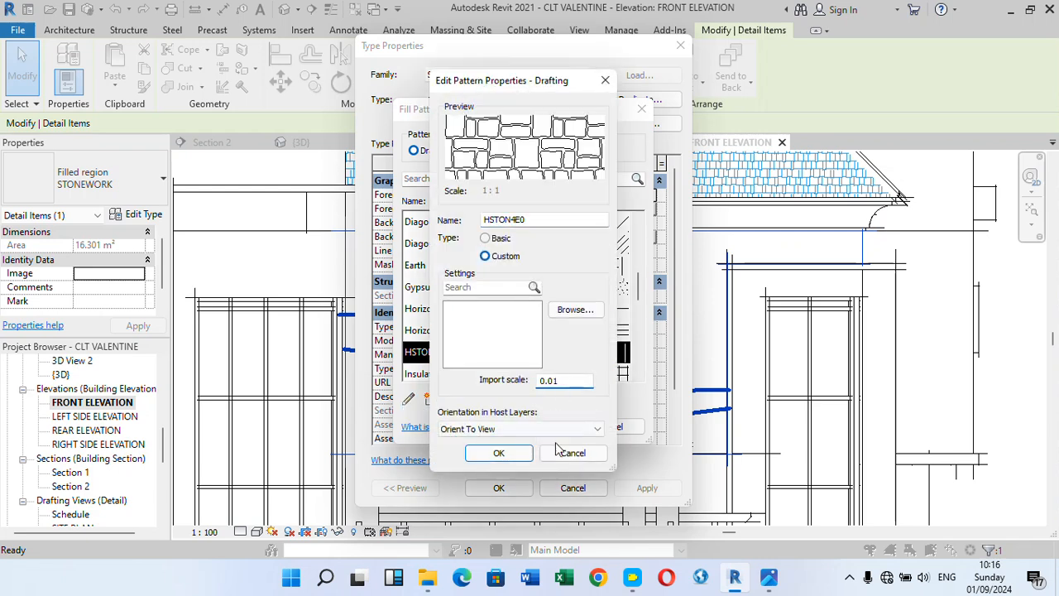
left_click(499, 452)
left_click(534, 427)
left_click(499, 488)
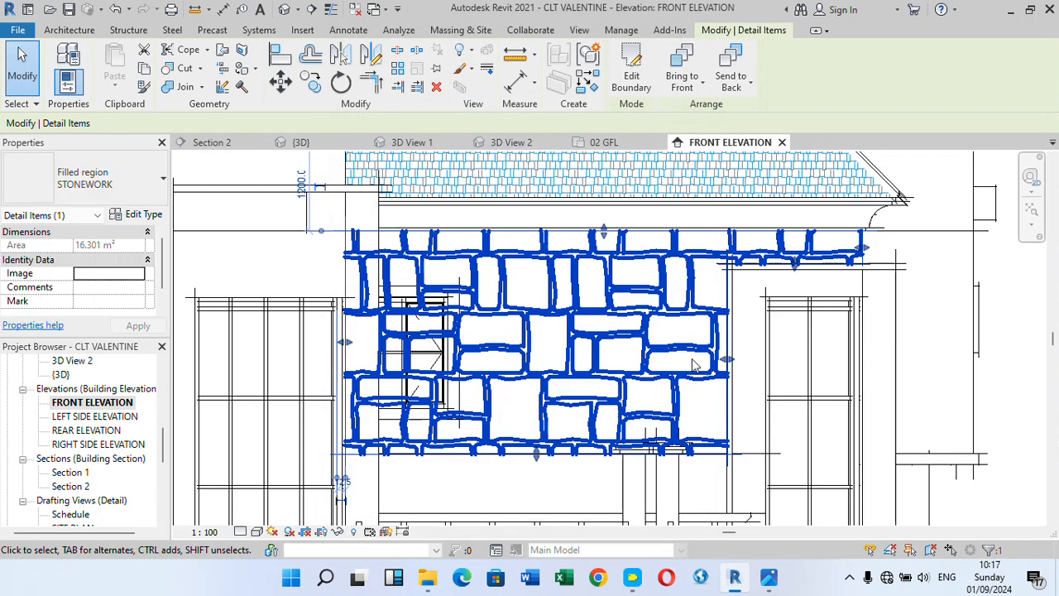
scroll(601, 401, "down", 3)
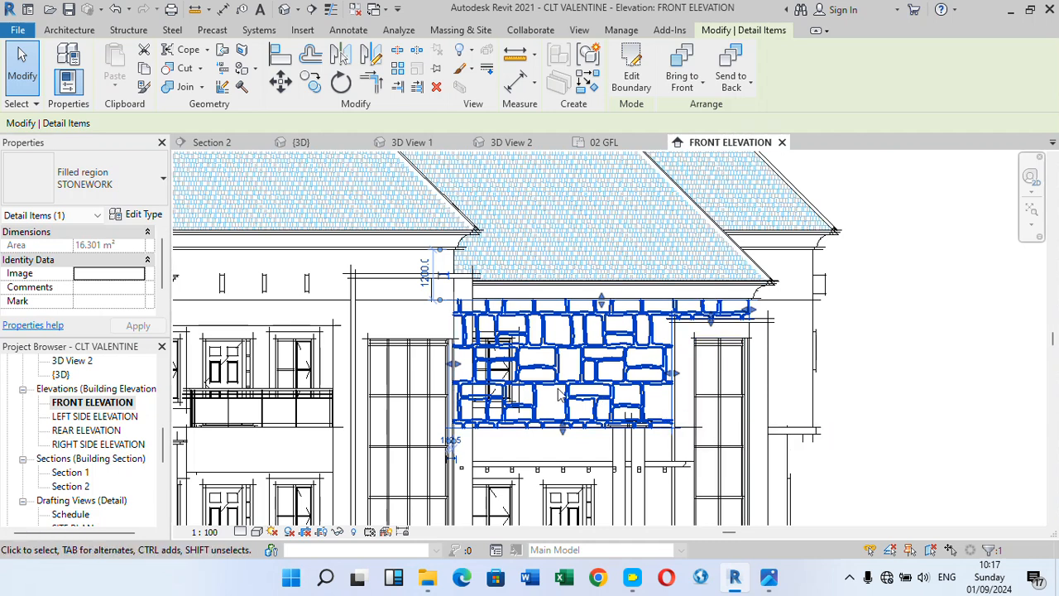
left_click(899, 331)
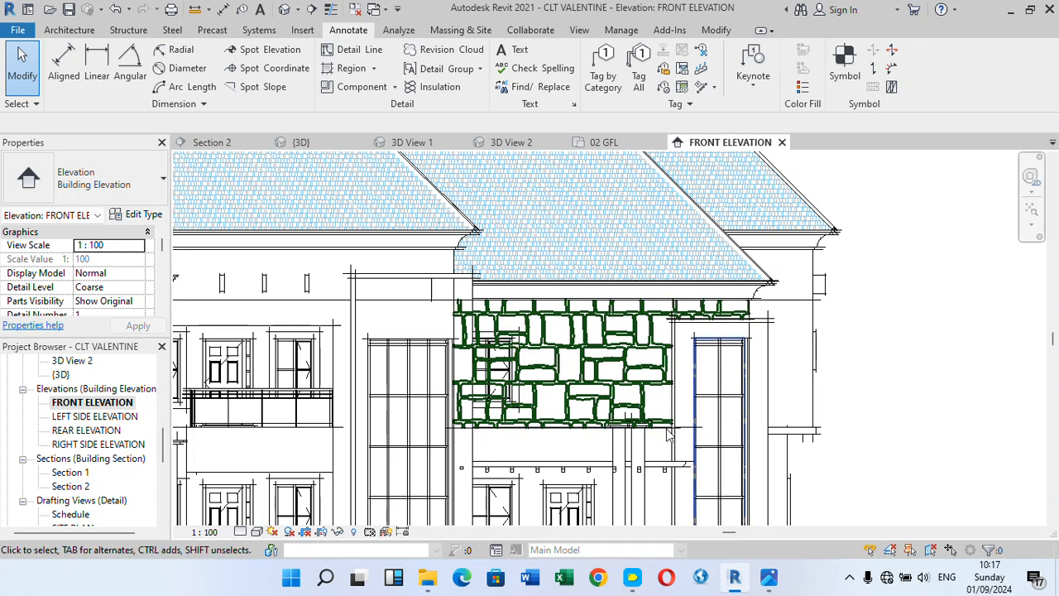
Step: Open the boundary sketch of the STONEWORK filled region on the front elevation for editing
scroll(602, 396, "up", 2)
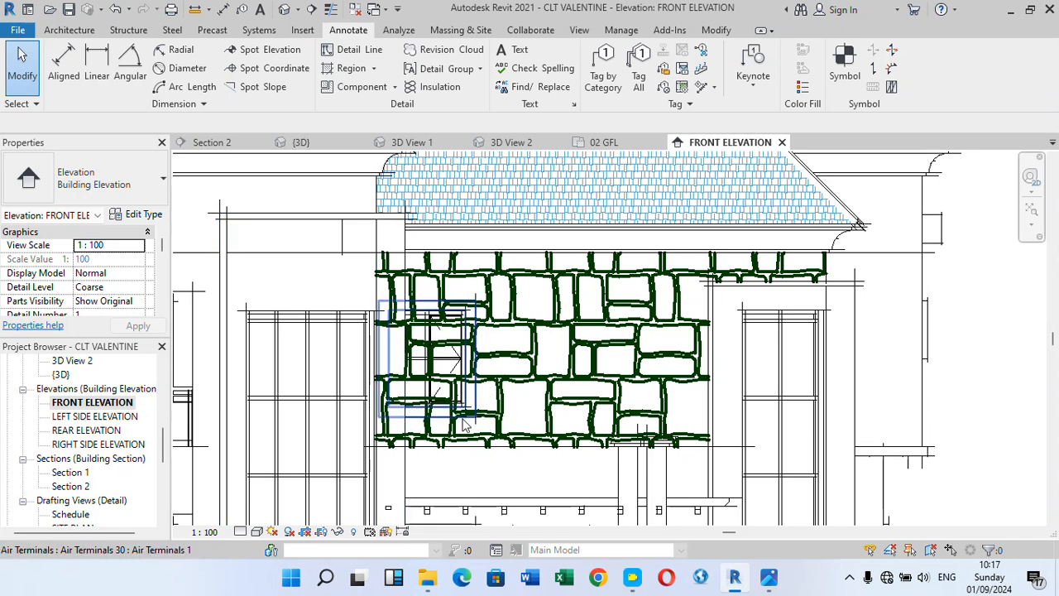
scroll(489, 394, "down", 3)
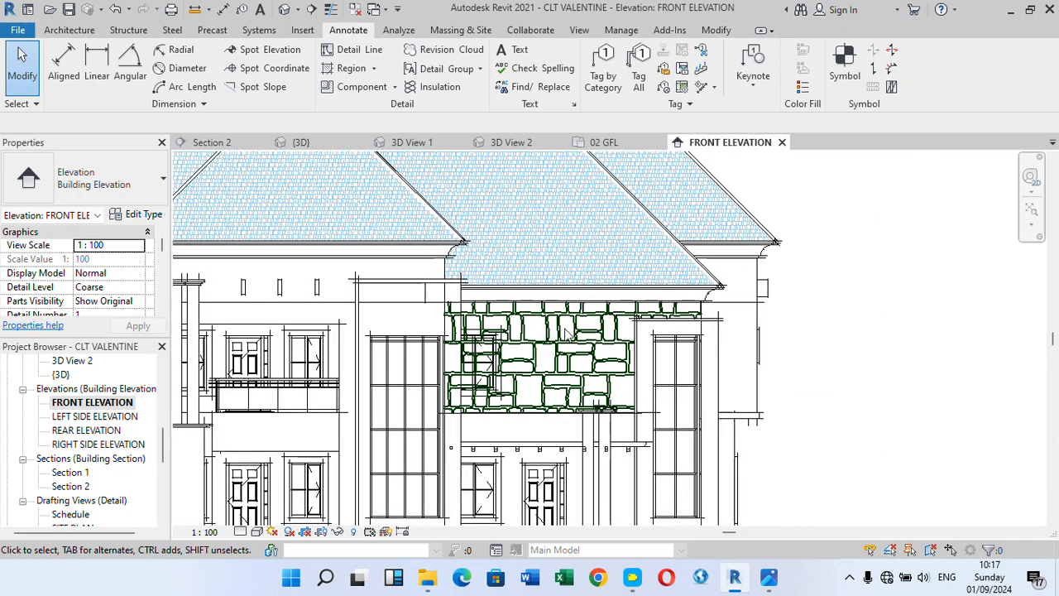
left_click(568, 308)
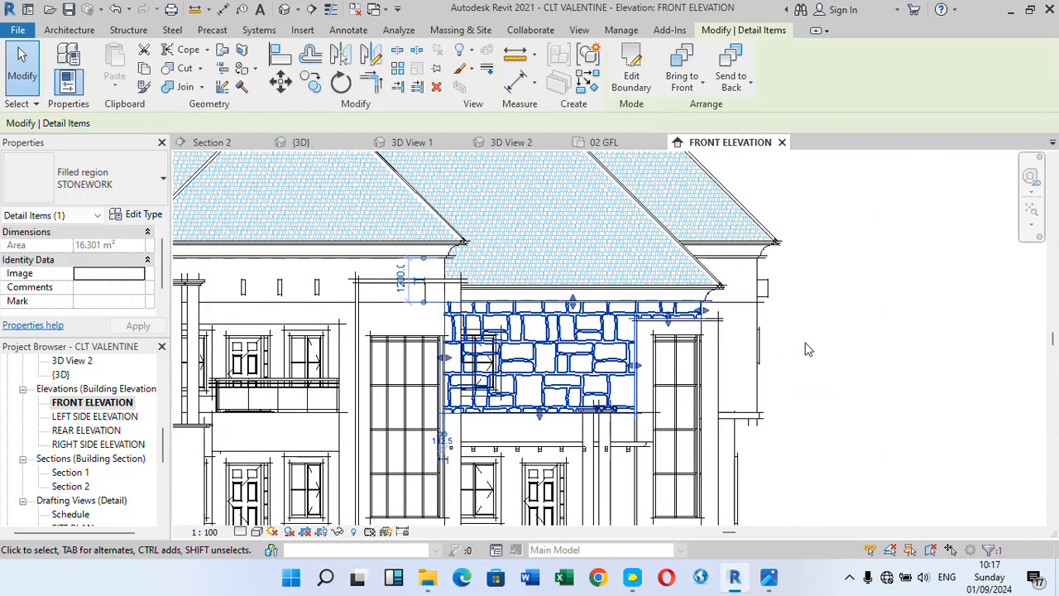
left_click(633, 76)
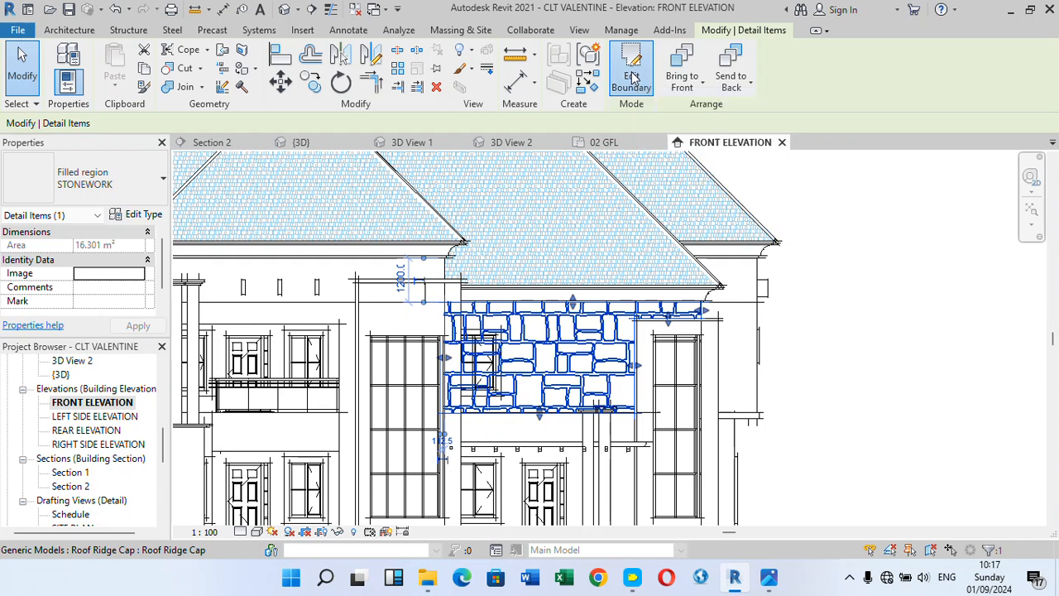
scroll(643, 331, "up", 3)
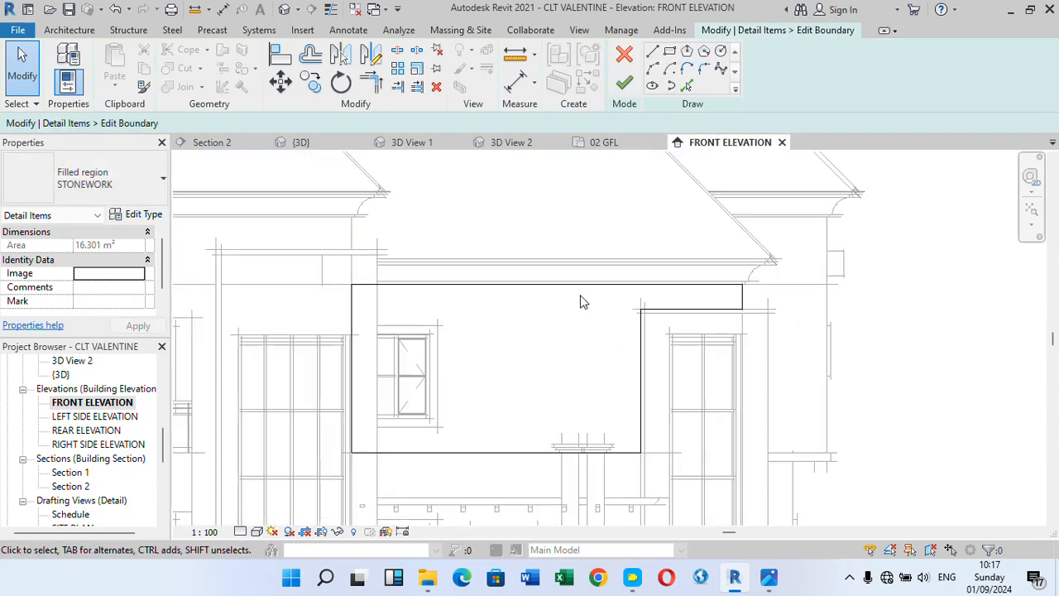
left_click(581, 288)
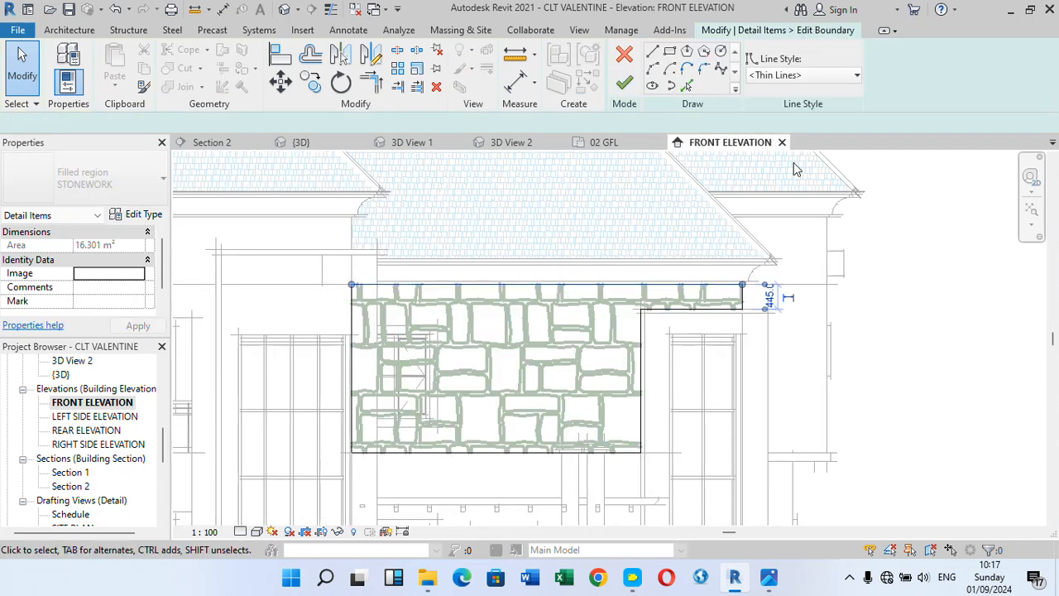
scroll(570, 309, "up", 1)
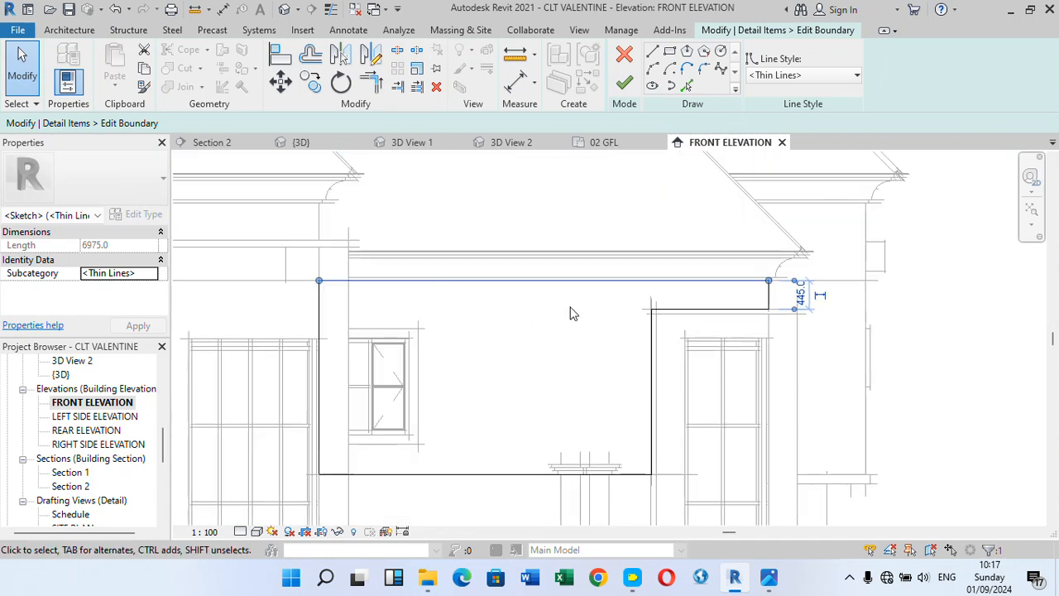
Step: Draw boundary lines along the window surround's top, about 1800 mm down its right side, and along its bottom to the region's left edge
left_click(653, 53)
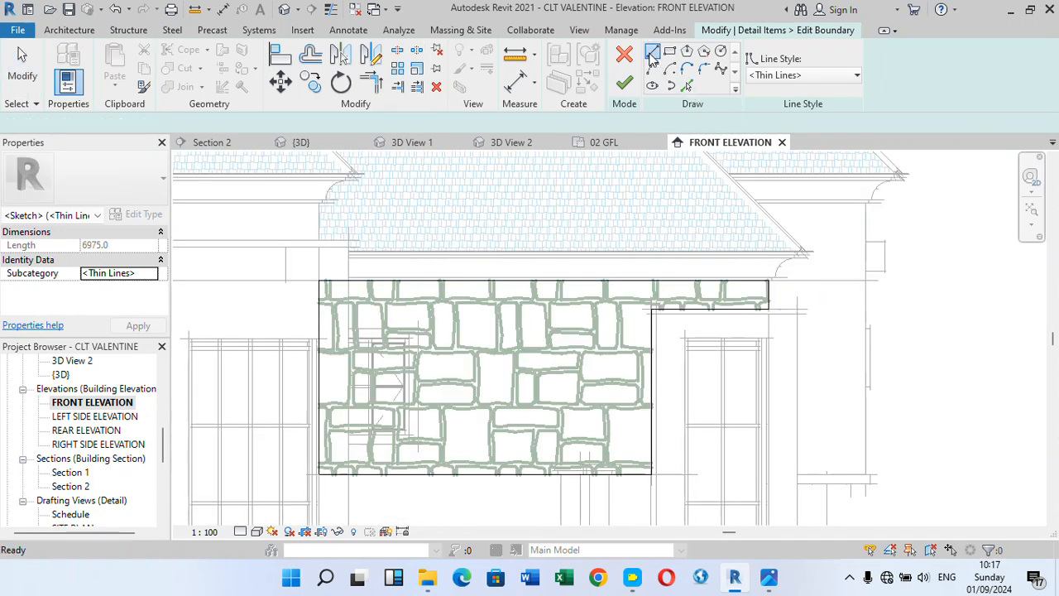
scroll(351, 352, "up", 5)
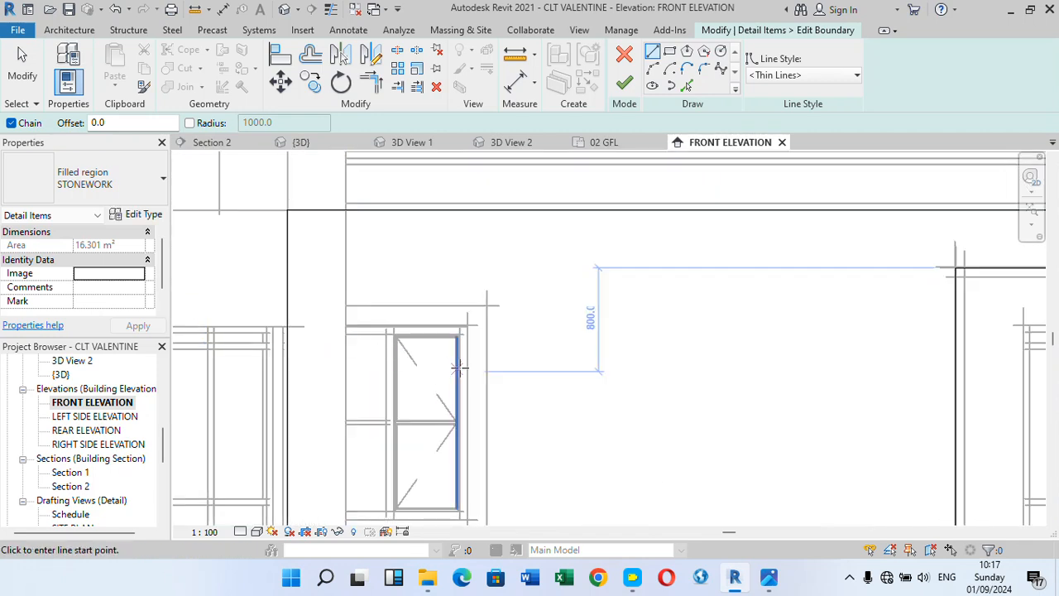
scroll(379, 322, "up", 2)
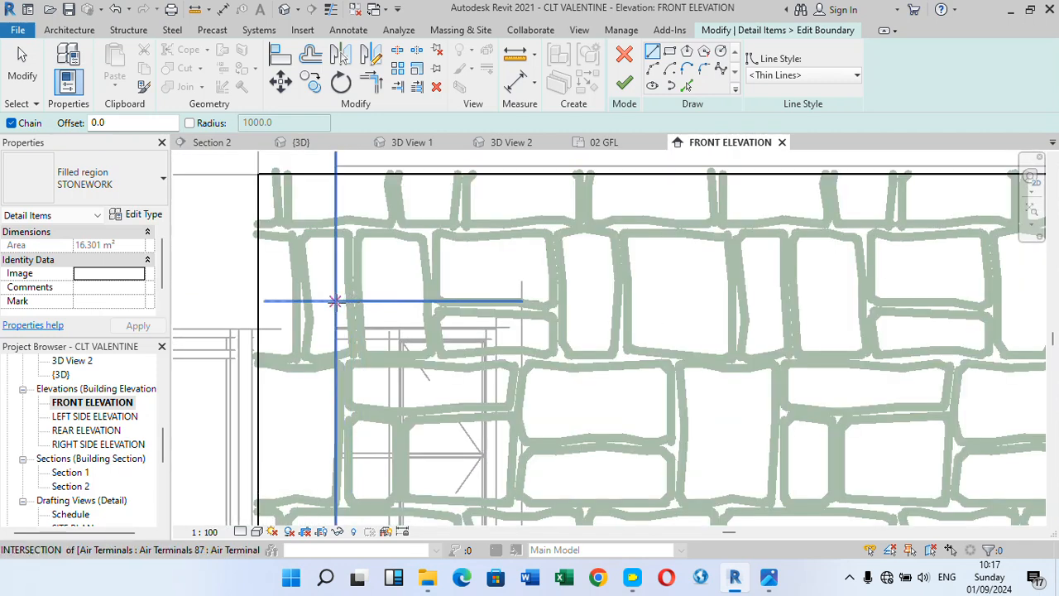
left_click(515, 302)
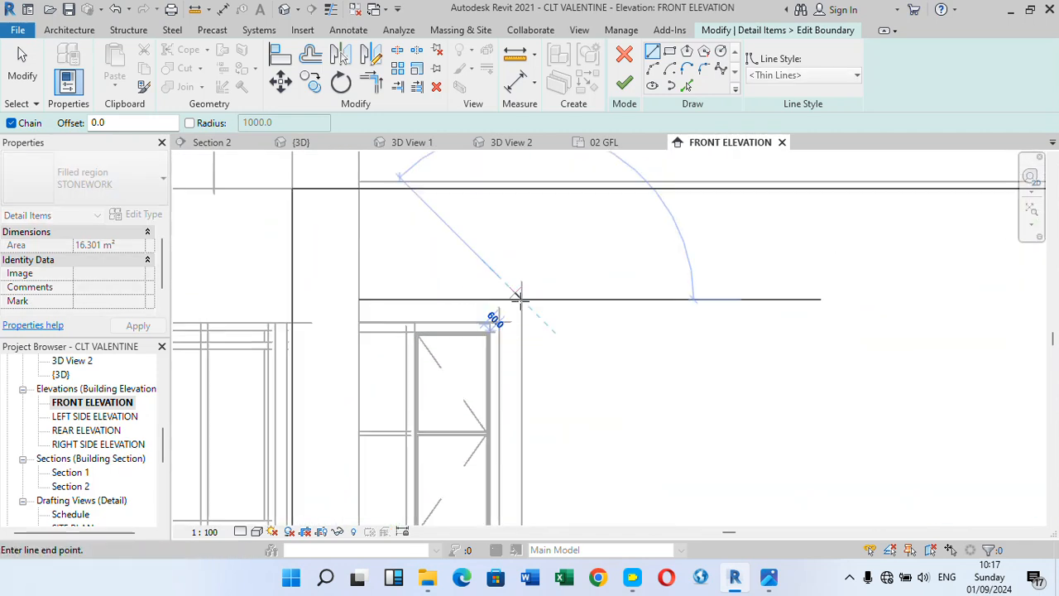
scroll(519, 441, "up", 3)
left_click(520, 428)
scroll(636, 374, "down", 2)
scroll(525, 404, "up", 2)
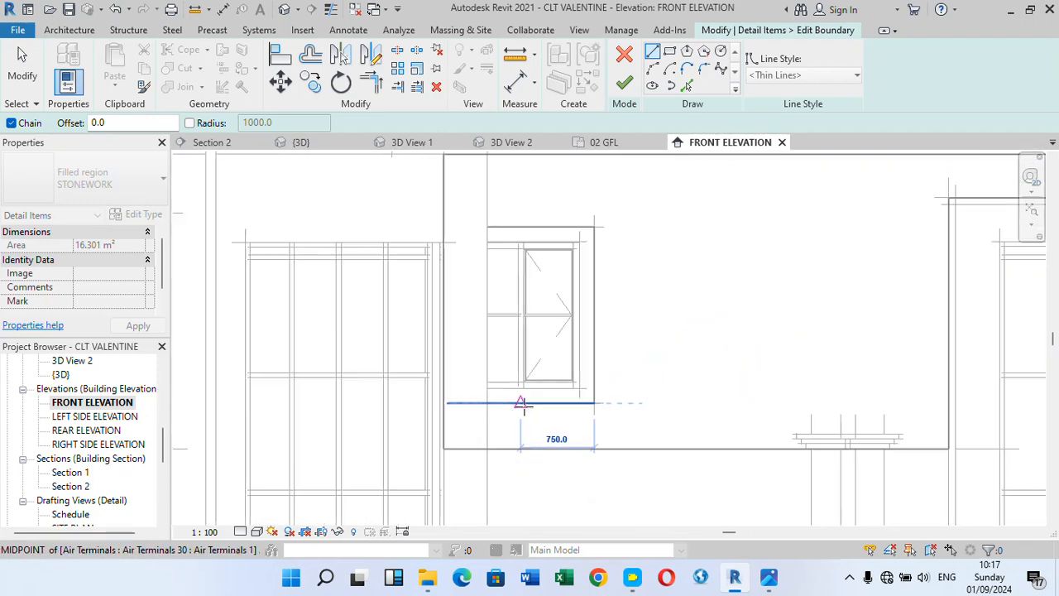
left_click(432, 404)
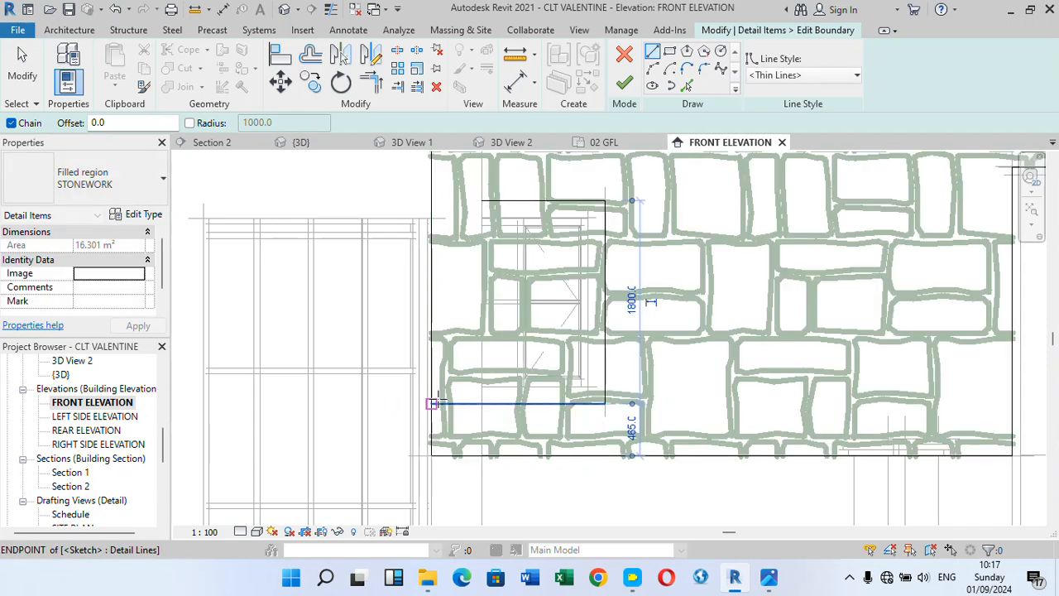
key("Escape")
key("Escape")
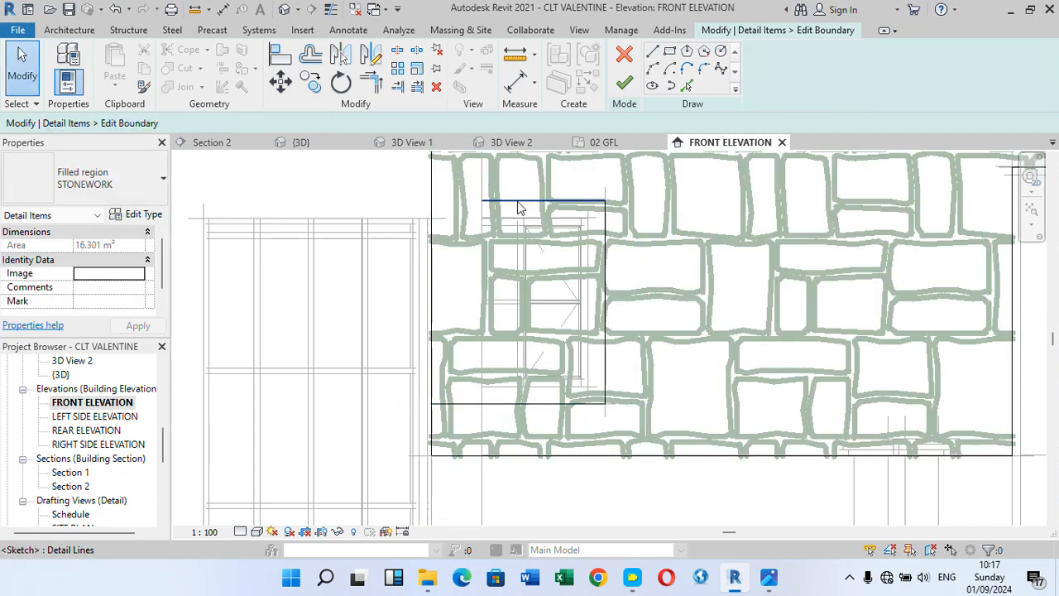
Step: Extend the boundary line above the window to meet the region's left edge
left_click(488, 202)
left_click_drag(481, 202, 431, 201)
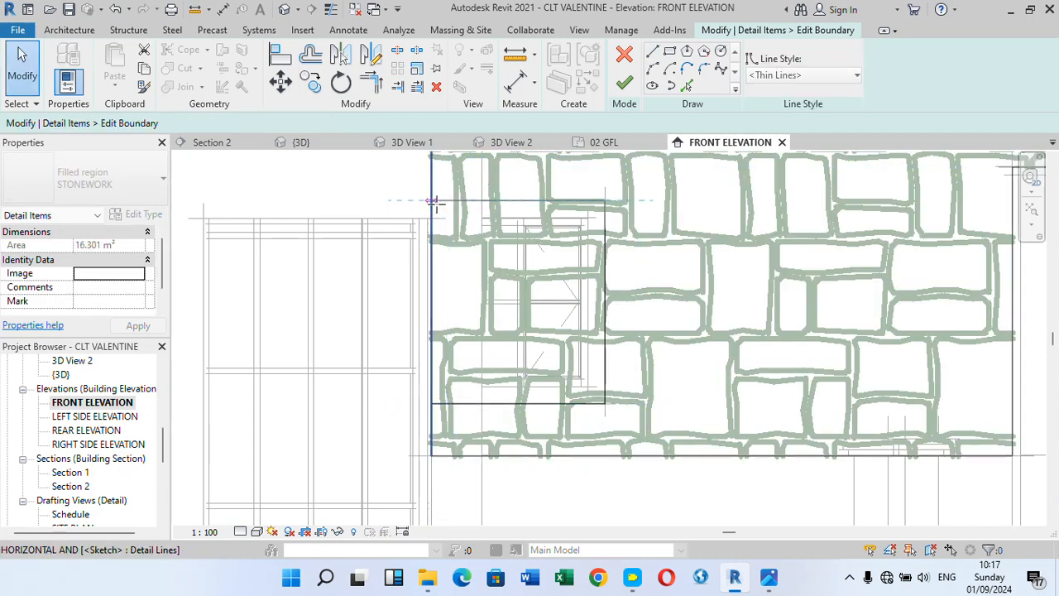
key("Escape")
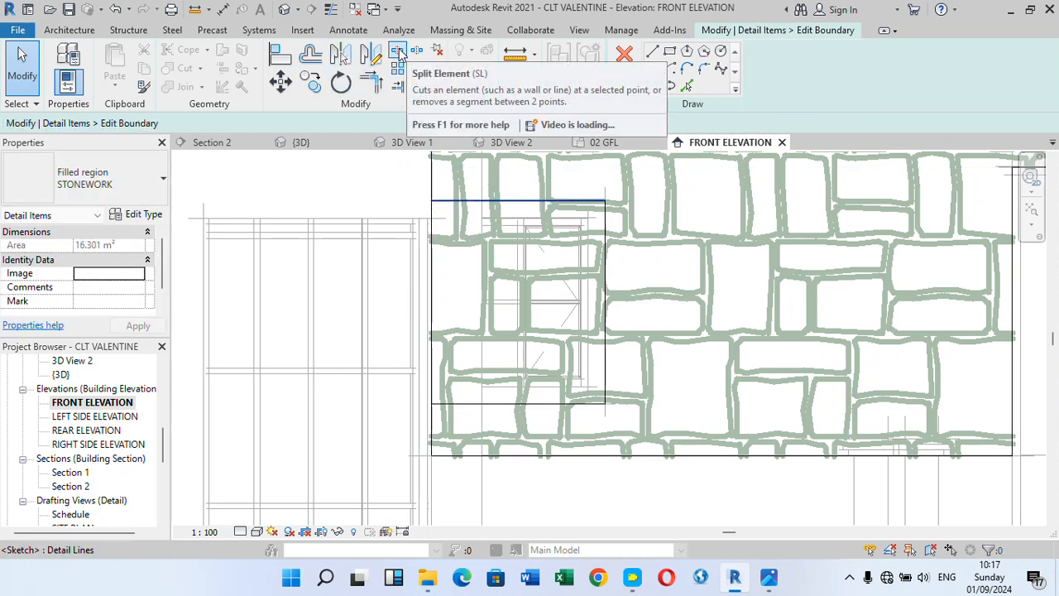
Step: Split the region's left boundary line beside the window and trim both pieces to the lines above and below the window
left_click(398, 51)
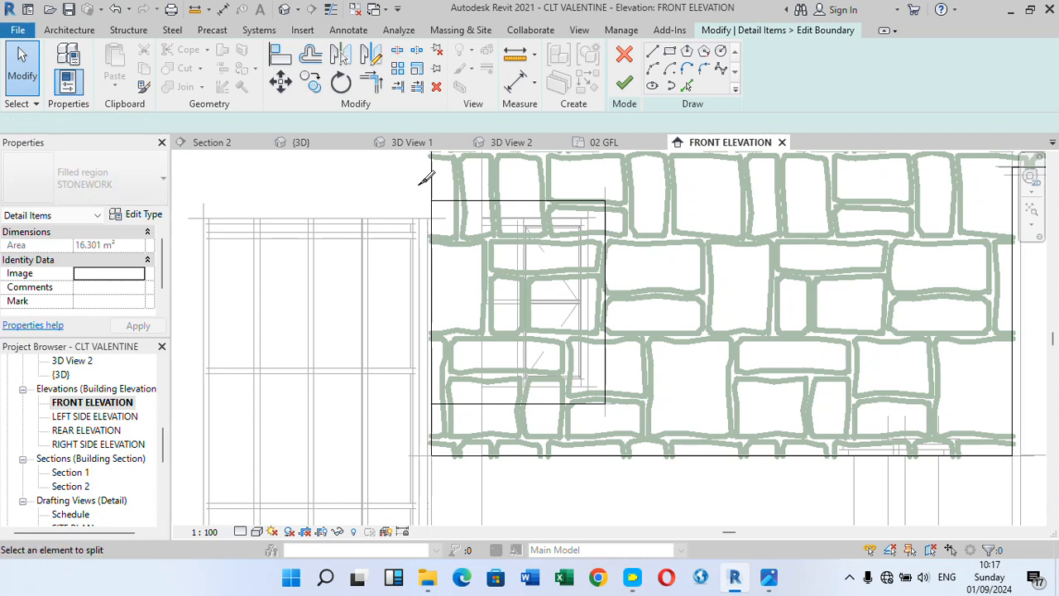
left_click(432, 298)
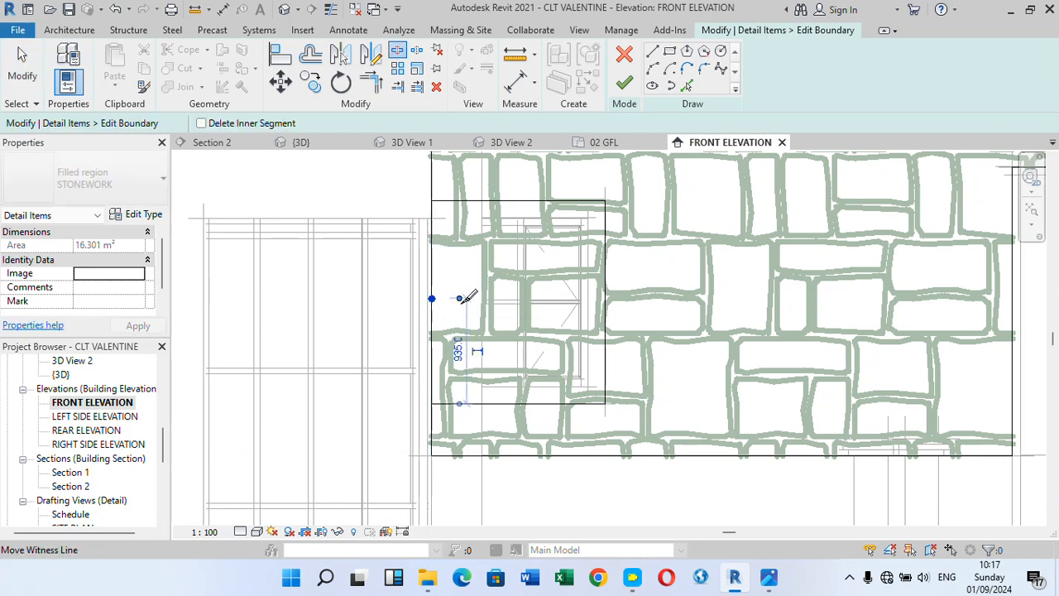
left_click(371, 83)
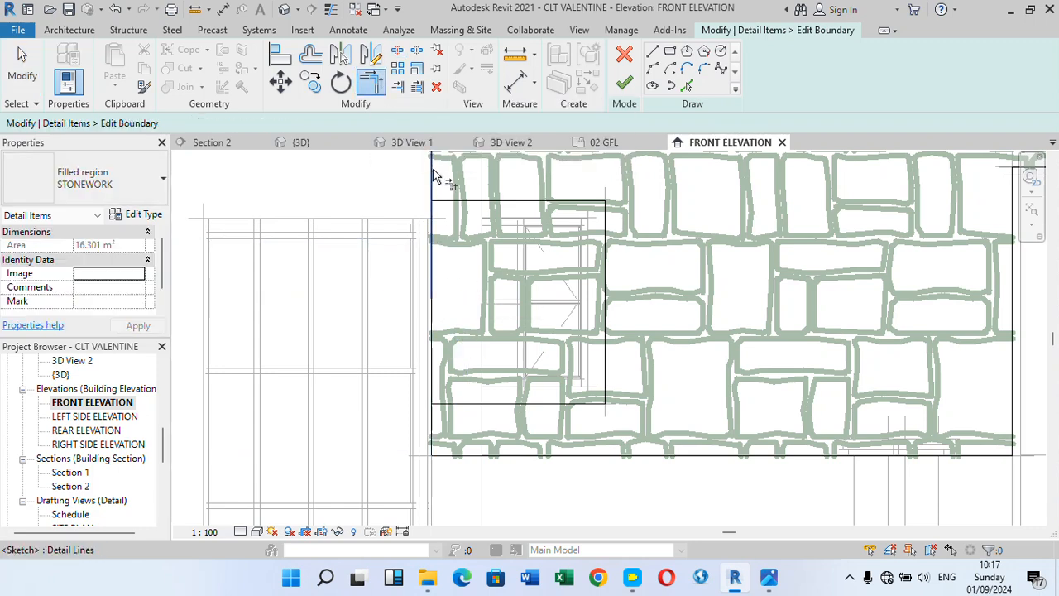
left_click(434, 187)
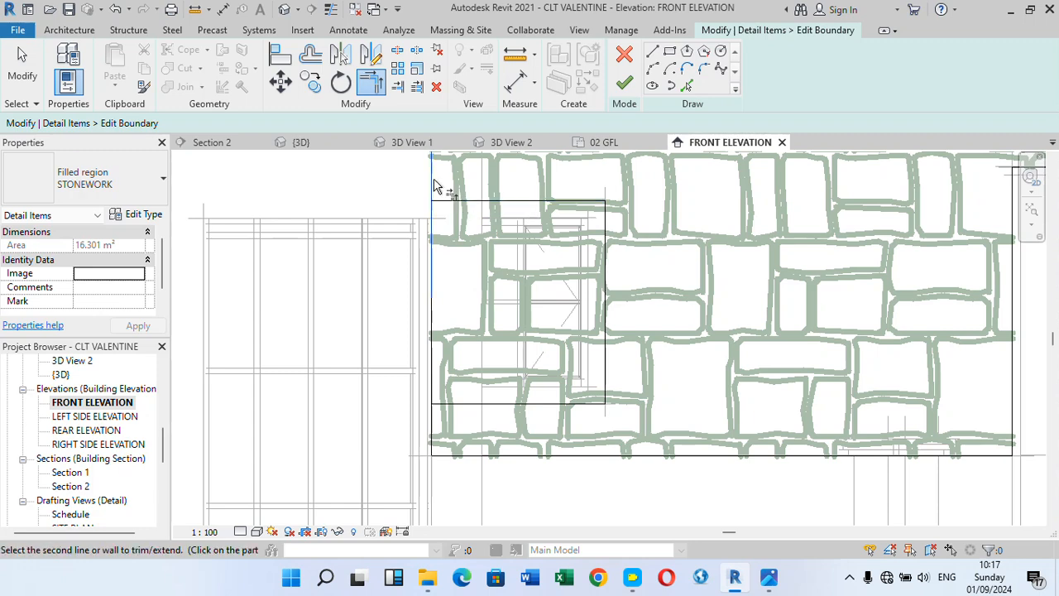
left_click(463, 202)
scroll(496, 385, "down", 1)
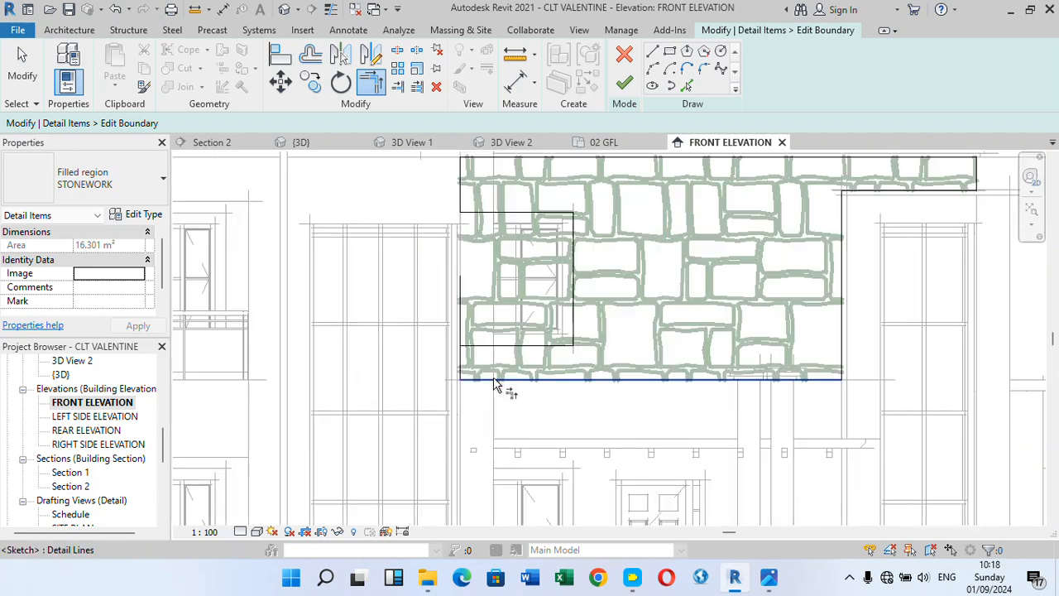
scroll(477, 344, "up", 1)
left_click(477, 342)
left_click(443, 357)
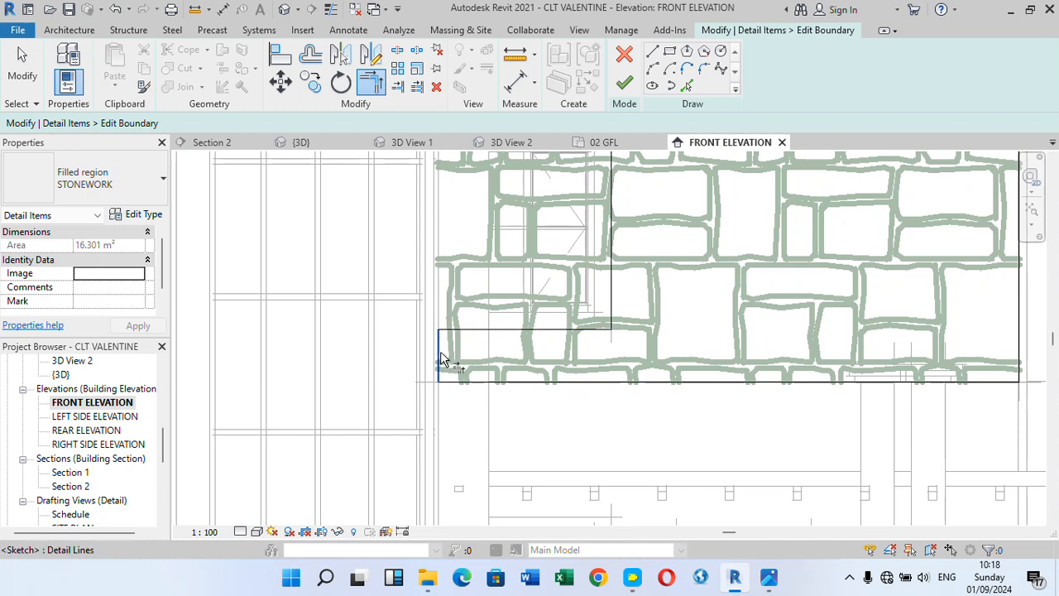
Step: Finish editing the STONEWORK region's boundary and deselect the region
scroll(417, 379, "down", 3)
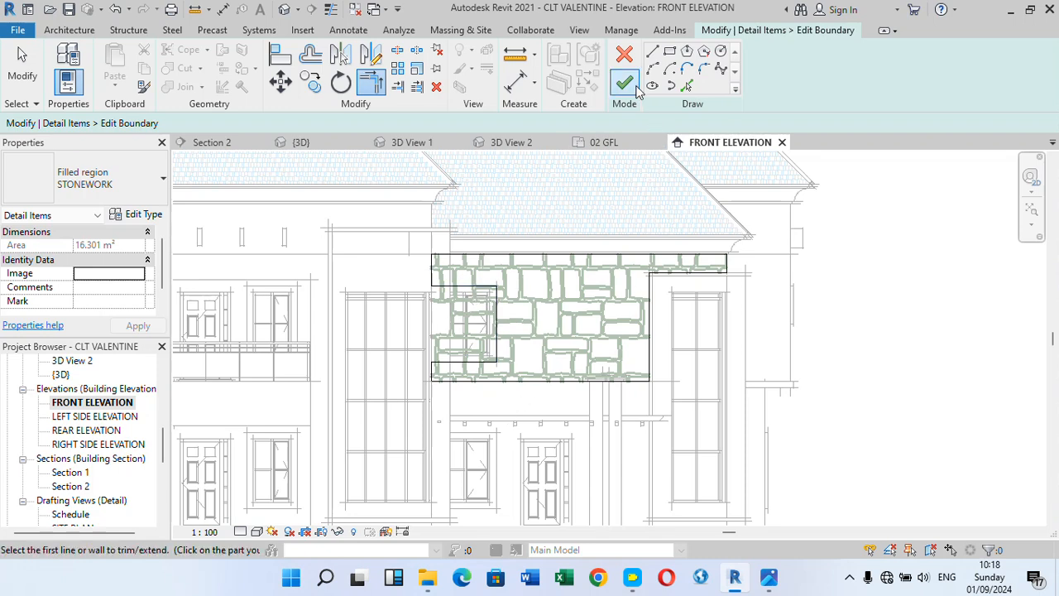
left_click(624, 85)
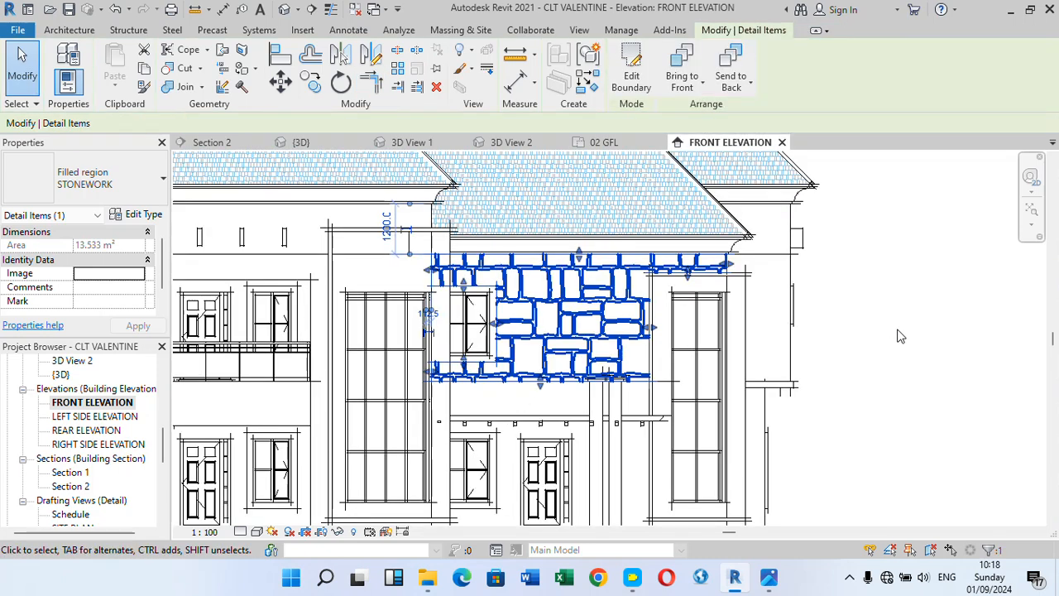
left_click(23, 67)
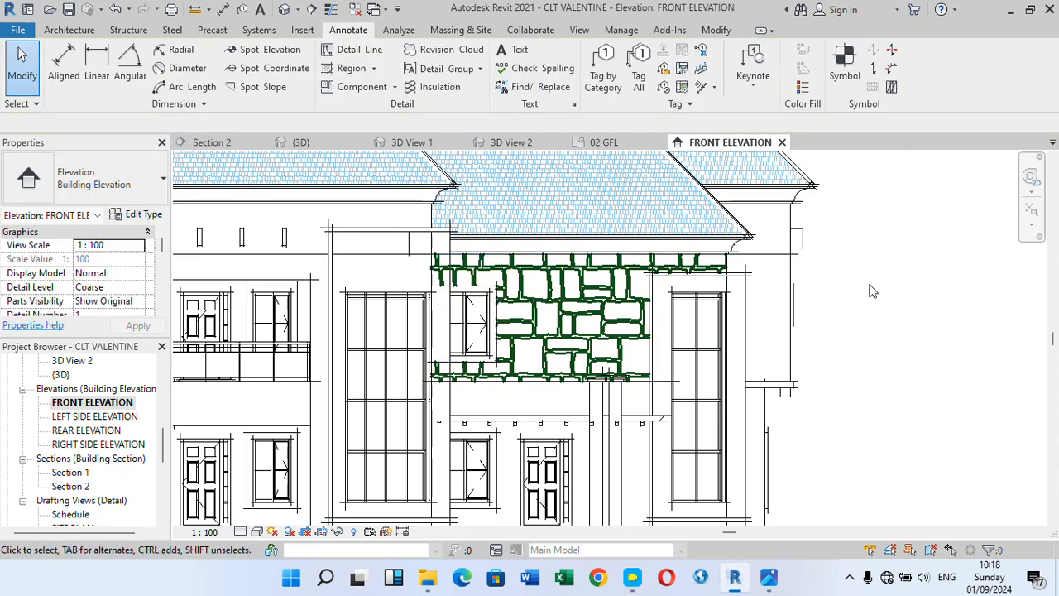
scroll(553, 361, "down", 2)
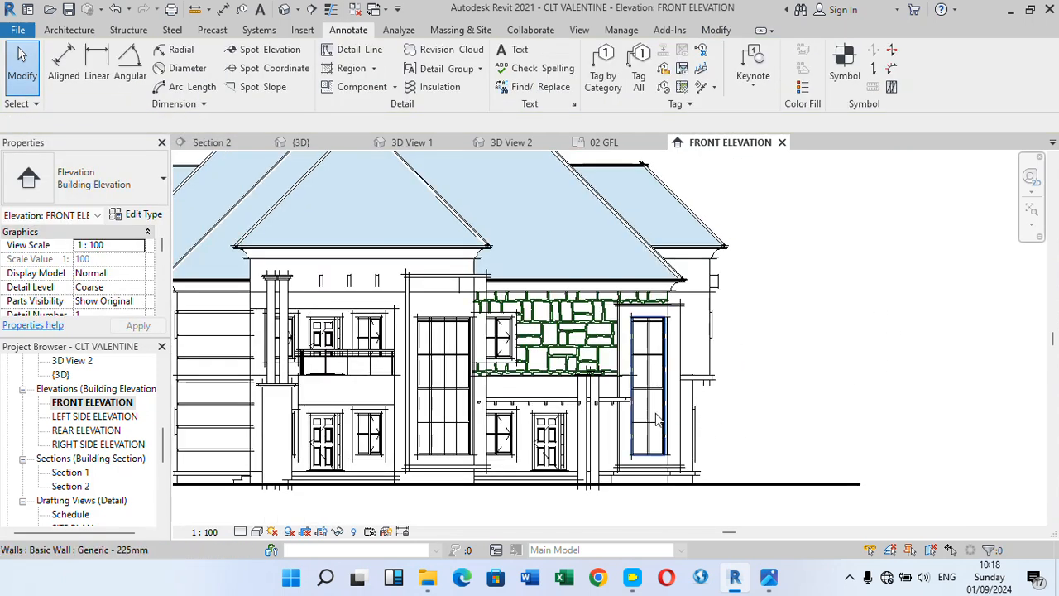
scroll(571, 339, "up", 3)
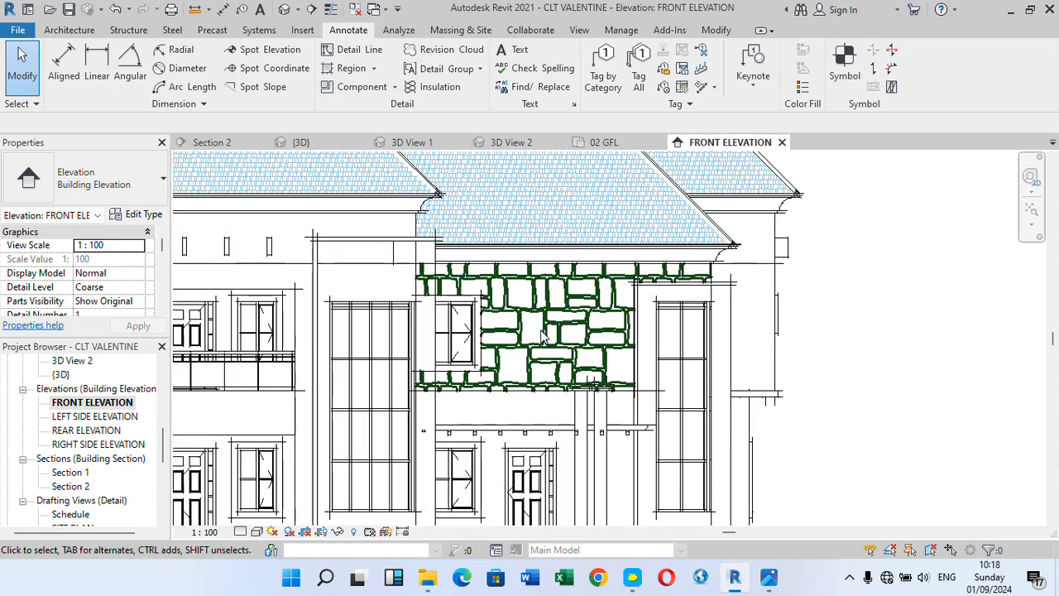
scroll(546, 320, "down", 1)
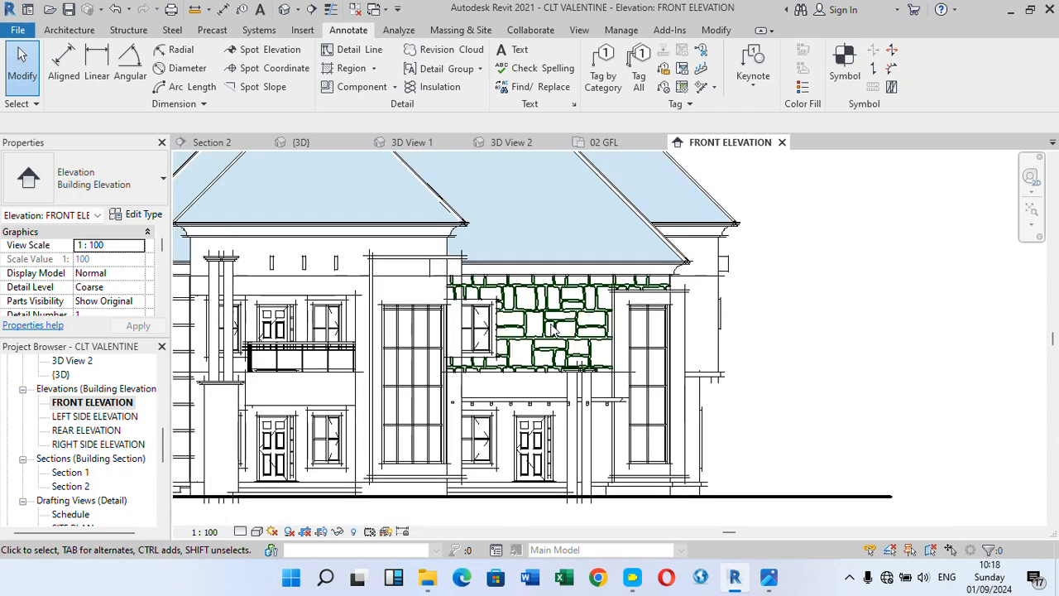